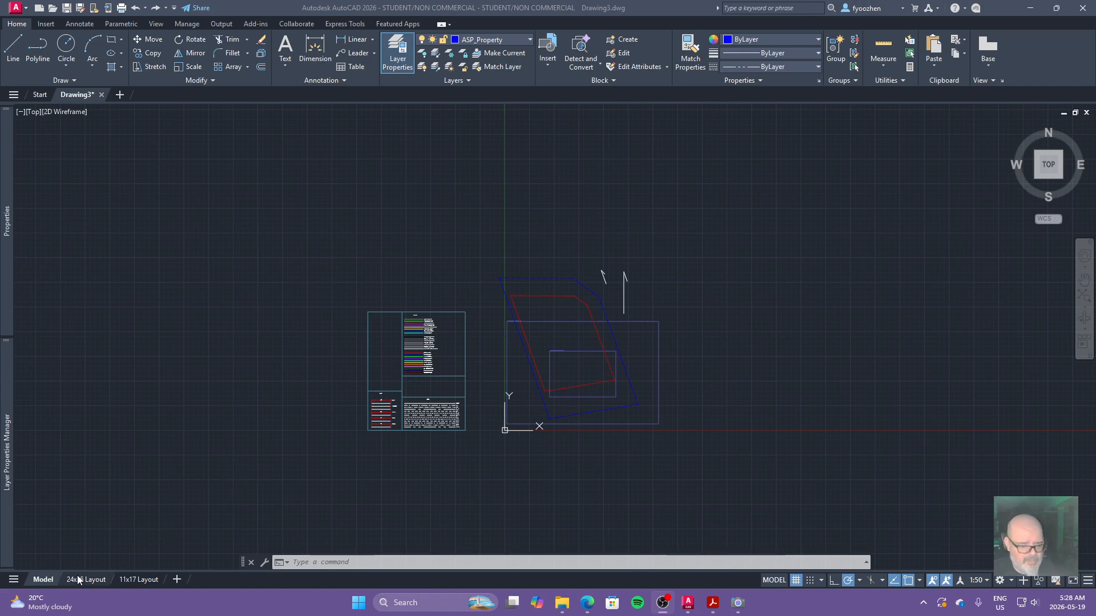
# Open the 24x36 layout and set its main viewport's scale to 1:100.
pyautogui.moveTo(83, 583)
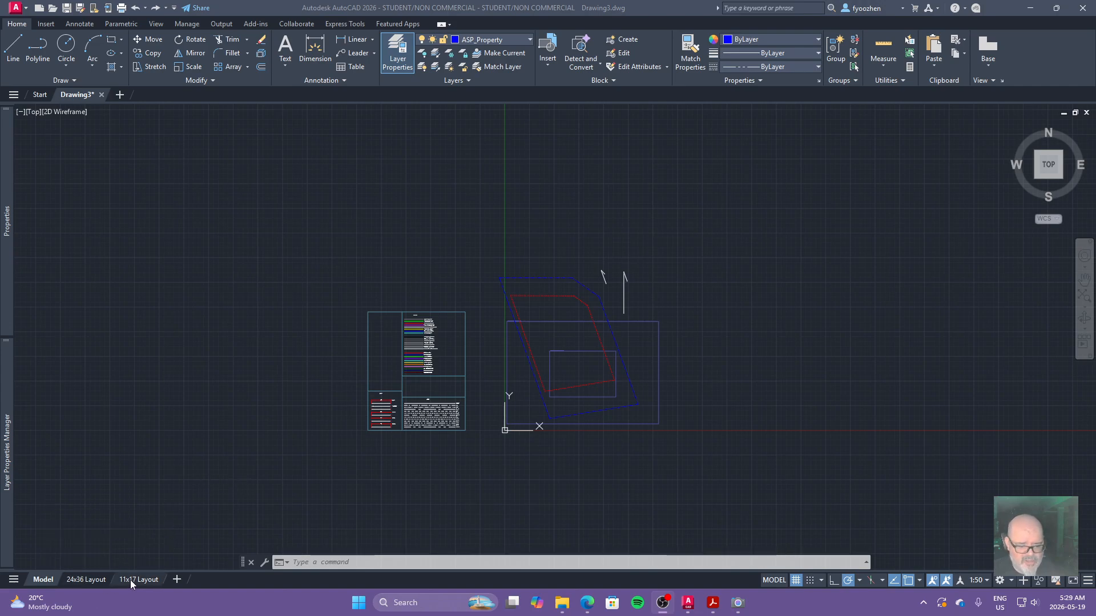
pyautogui.moveTo(130, 580)
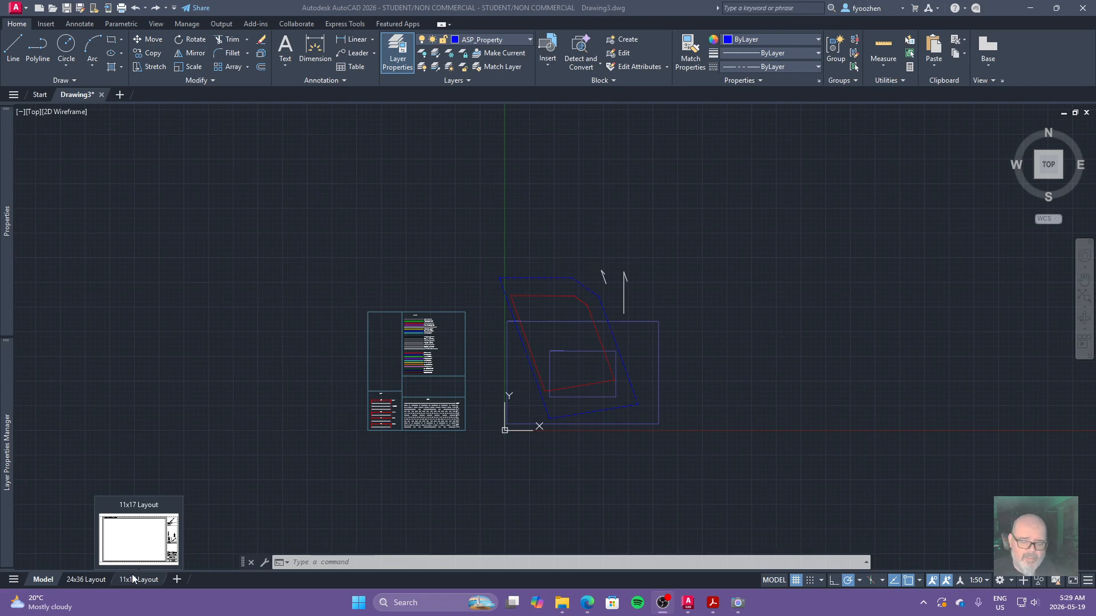
pyautogui.click(83, 579)
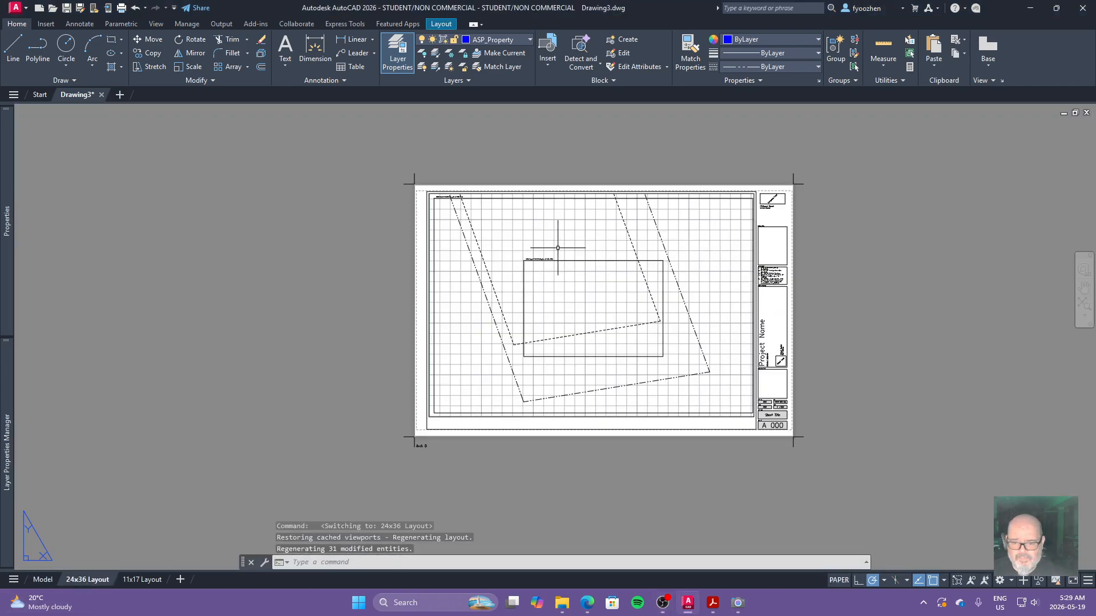
pyautogui.click(681, 418)
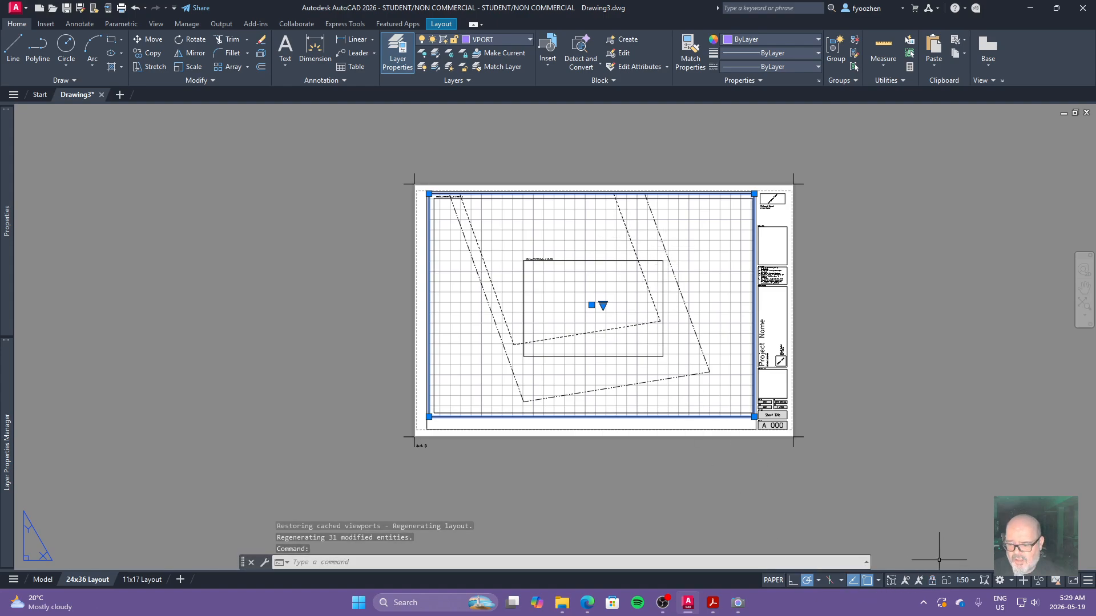
pyautogui.click(963, 581)
pyautogui.click(963, 455)
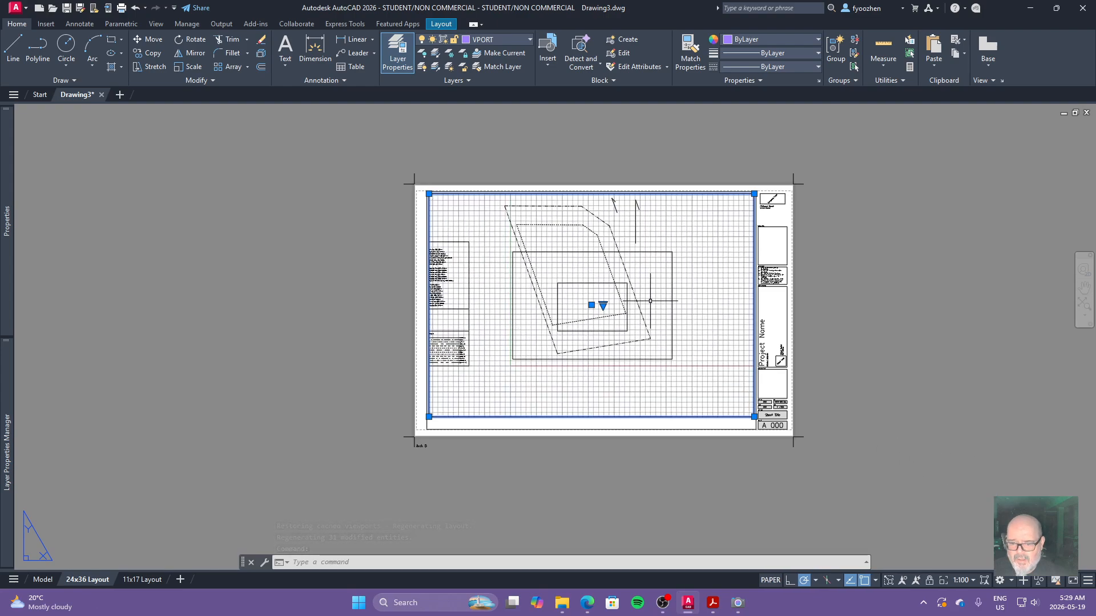
# Reposition the site plan inside the 24x36 layout's viewport and return to paper space.
pyautogui.doubleClick(658, 303)
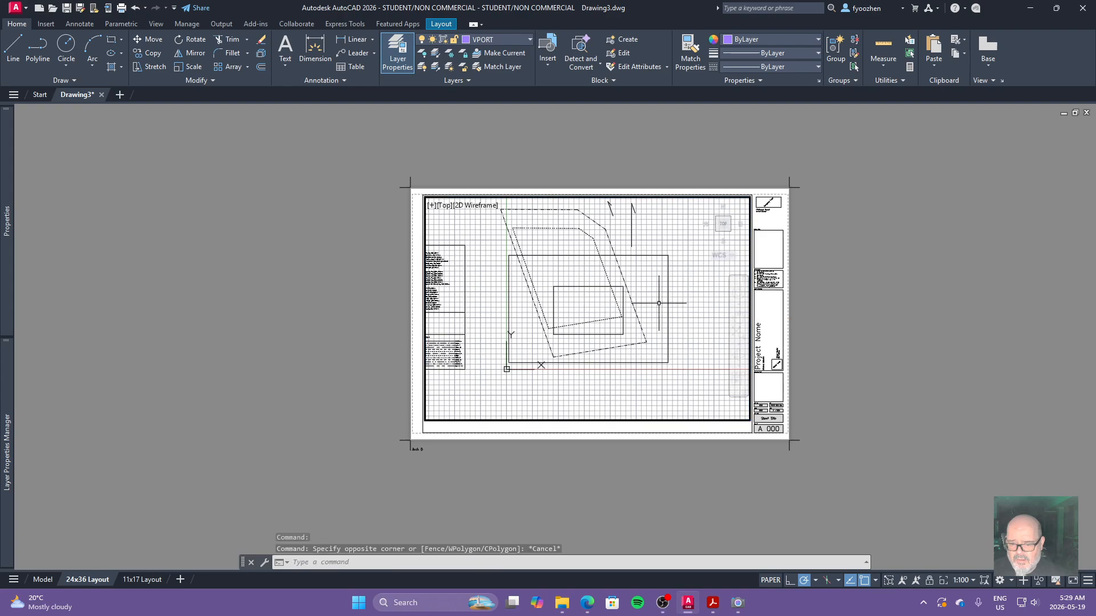
pyautogui.moveTo(659, 303); pyautogui.dragTo(605, 323, button='middle')
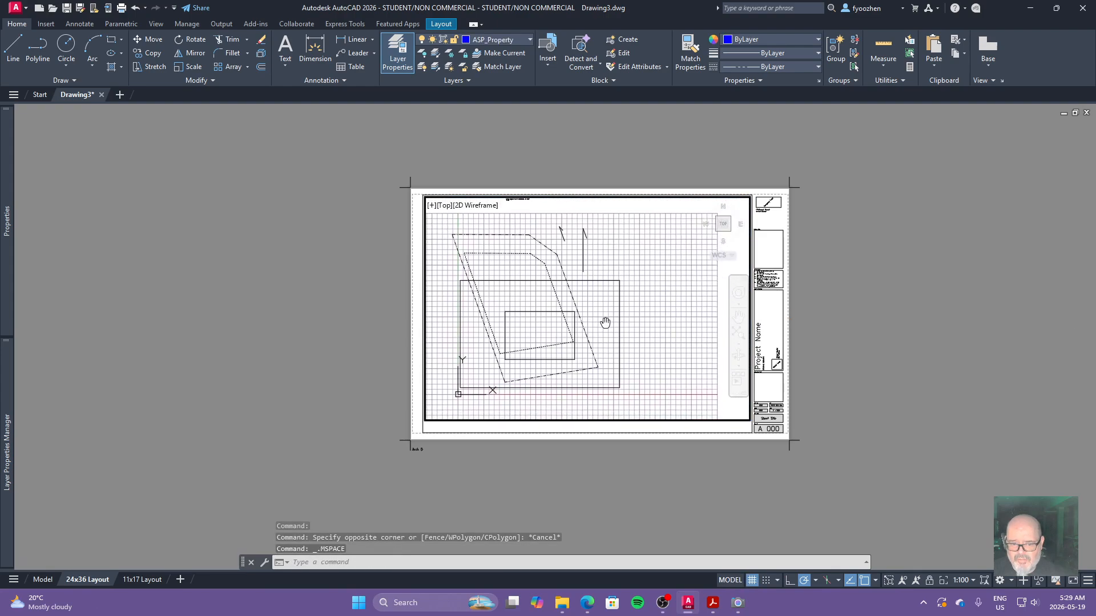
pyautogui.doubleClick(852, 358)
pyautogui.click(748, 421)
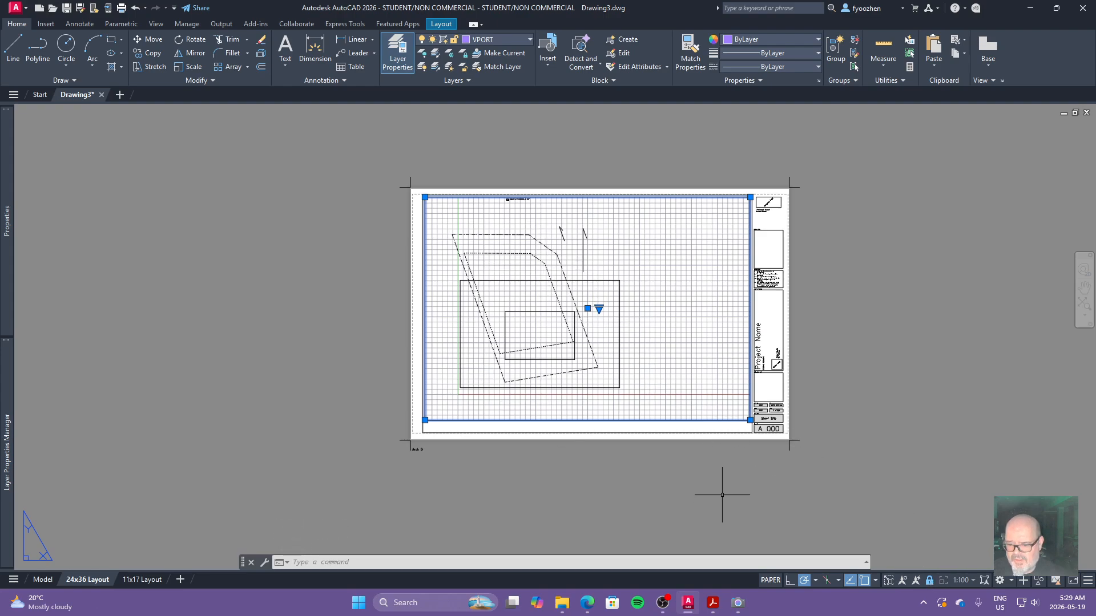
pyautogui.press('Escape')
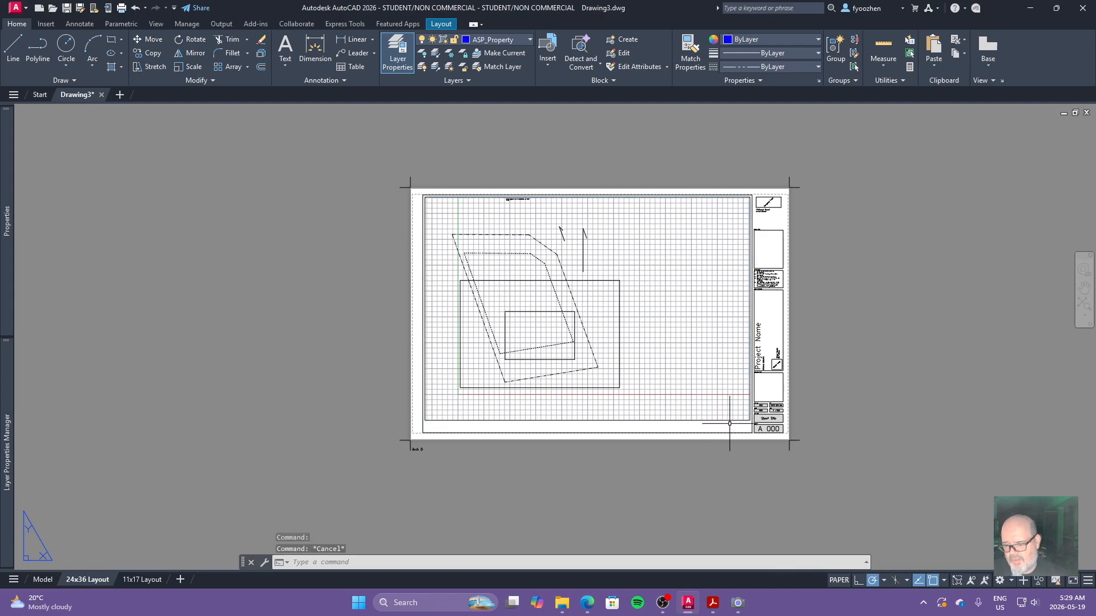
# Add a custom drawing scale named 1:75, with 1 paper unit equal to 75 drawing units.
pyautogui.click(722, 421)
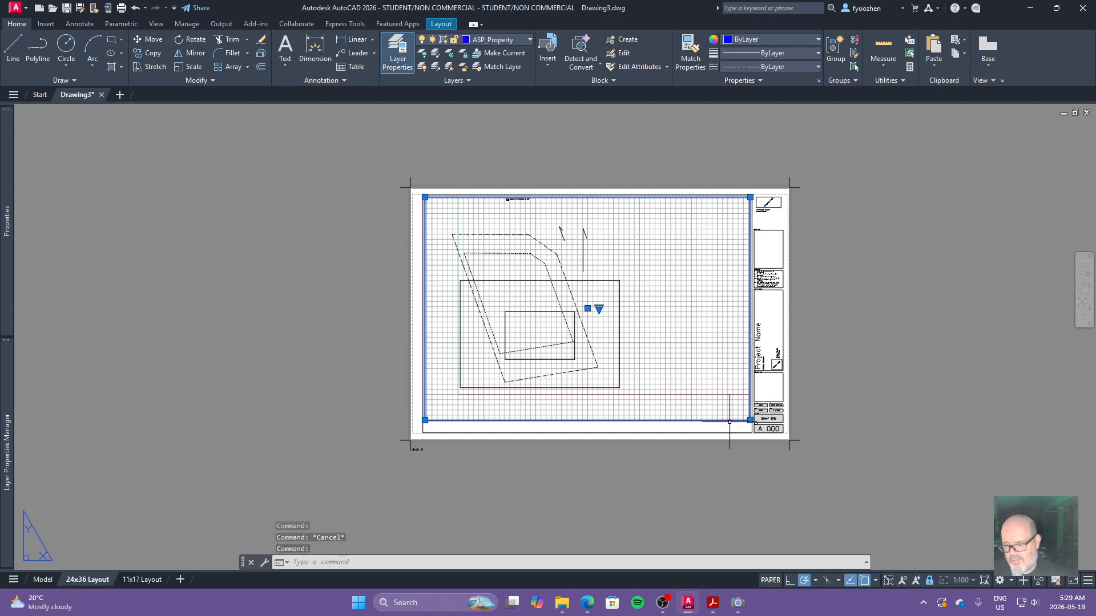
pyautogui.click(964, 580)
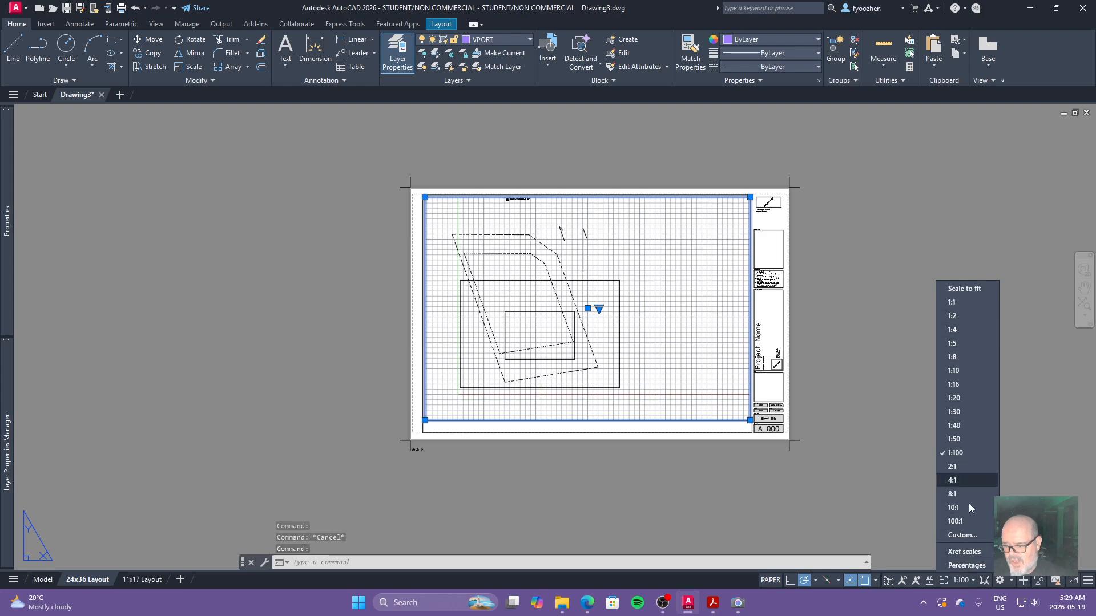
pyautogui.click(964, 536)
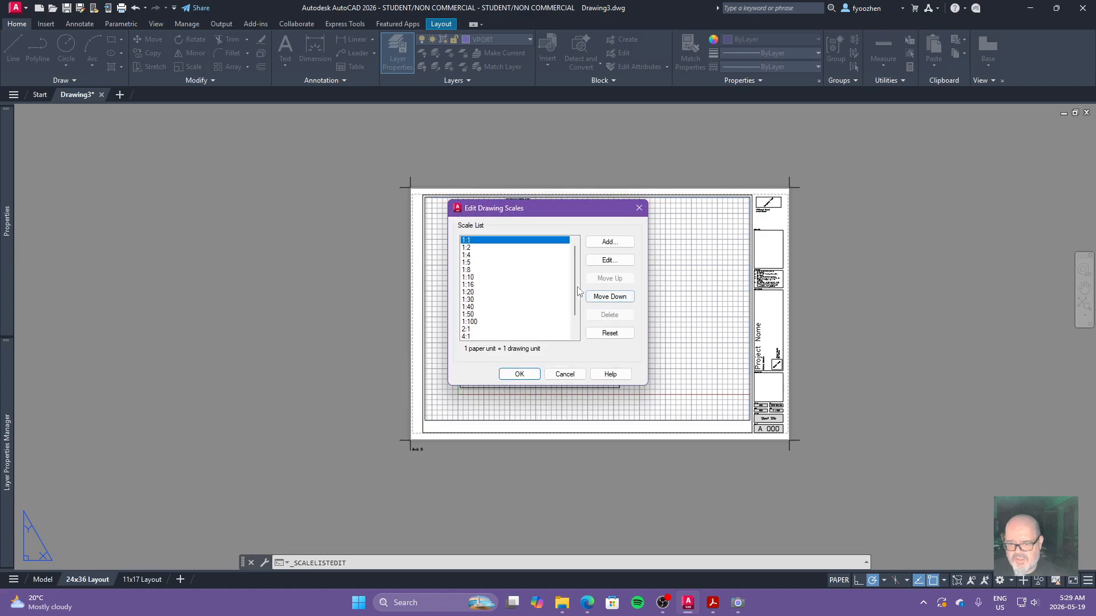
pyautogui.click(608, 242)
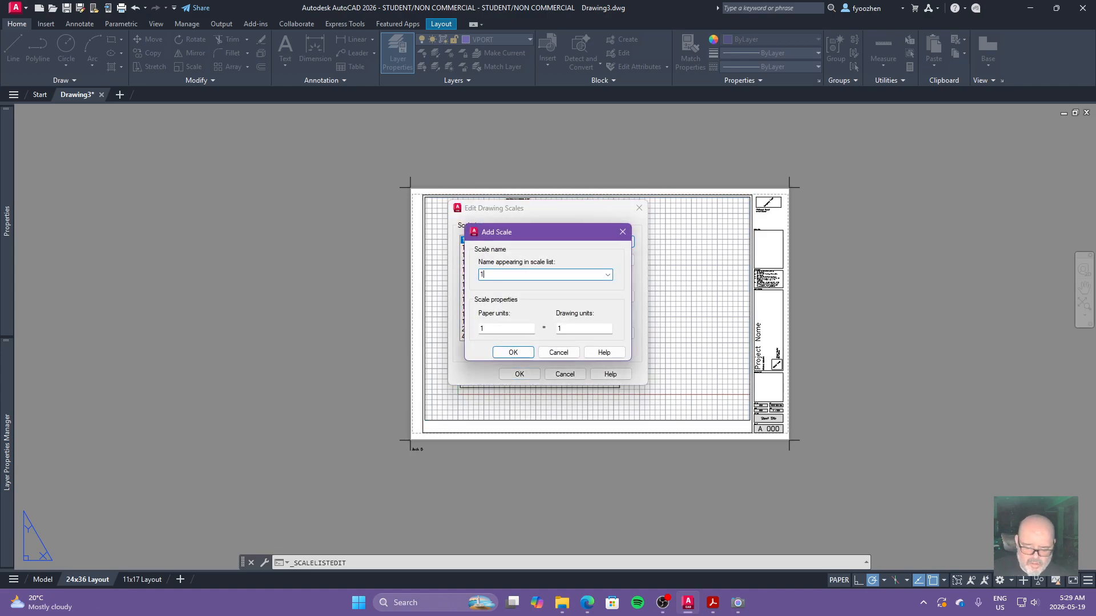
pyautogui.write('1:75')
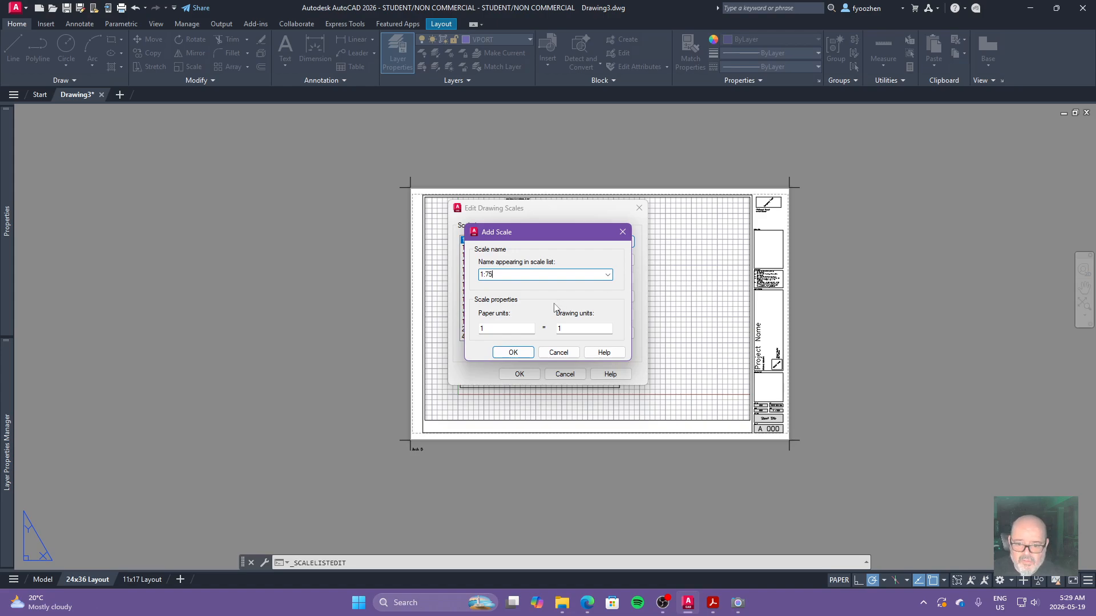
pyautogui.write('75')
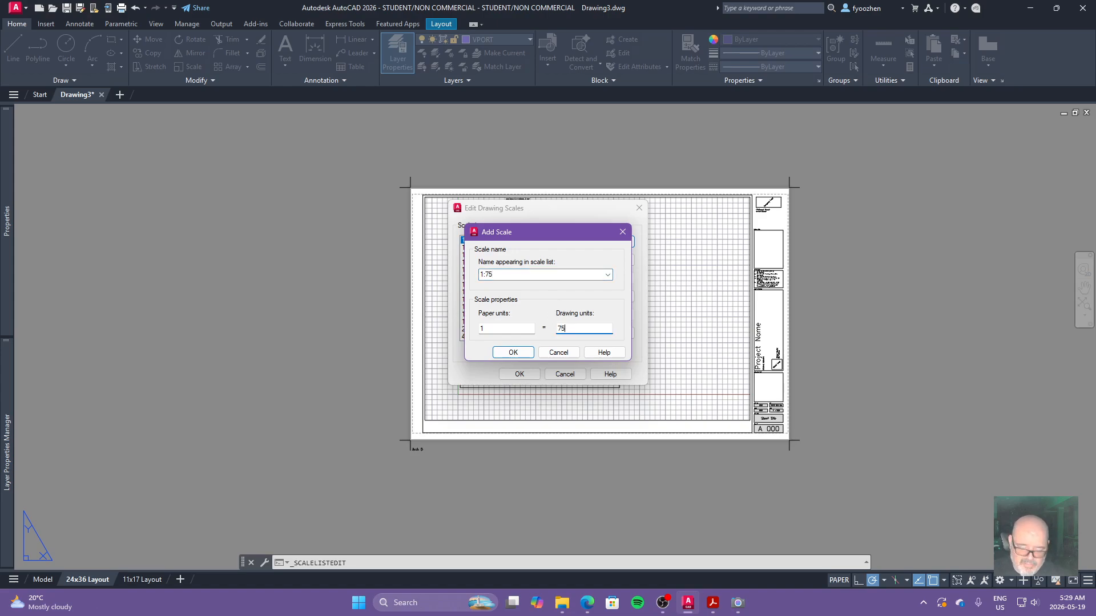
pyautogui.click(527, 353)
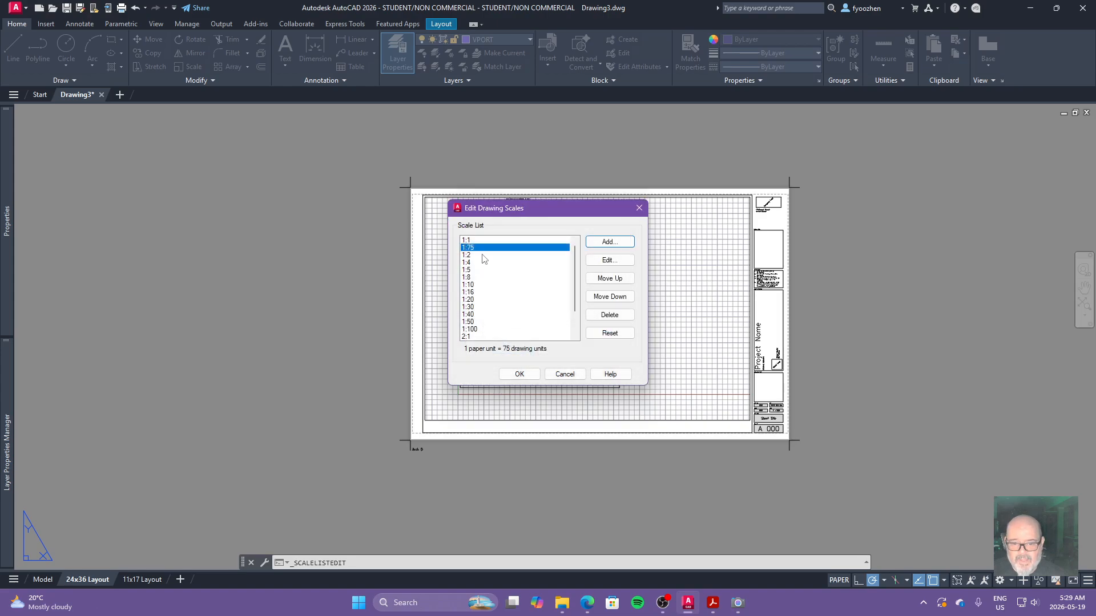
# Reorder the scale list so 1:75 sits between 1:50 and 1:100, and accept the edited list.
pyautogui.click(598, 298)
pyautogui.click(598, 298)
pyautogui.click(599, 298)
pyautogui.click(598, 298)
pyautogui.click(598, 298)
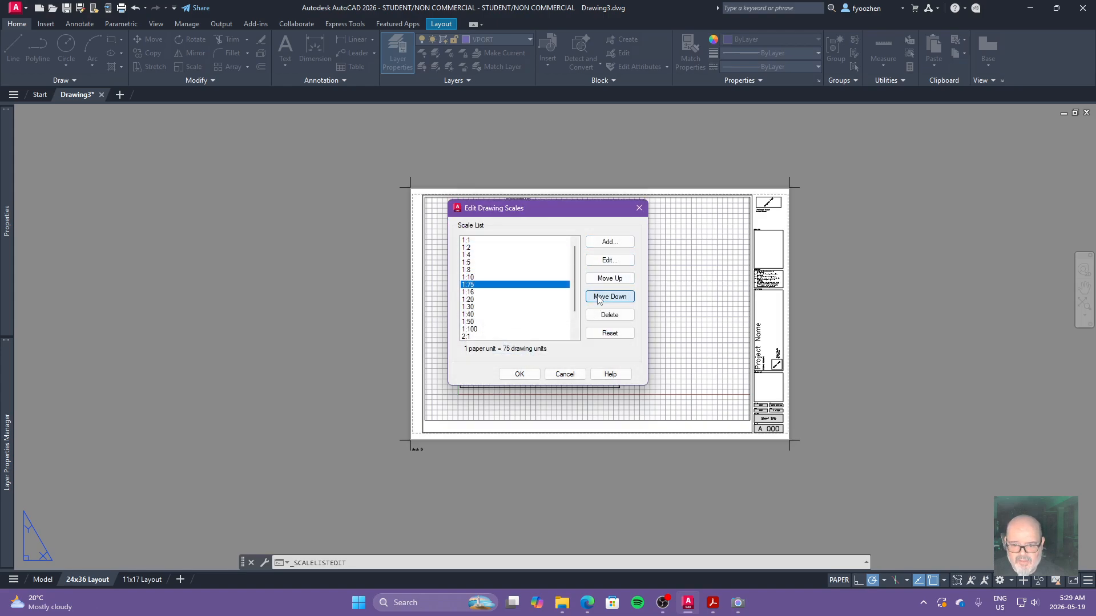
pyautogui.click(599, 298)
pyautogui.click(599, 298)
pyautogui.click(599, 297)
pyautogui.click(599, 298)
pyautogui.click(599, 298)
pyautogui.click(598, 298)
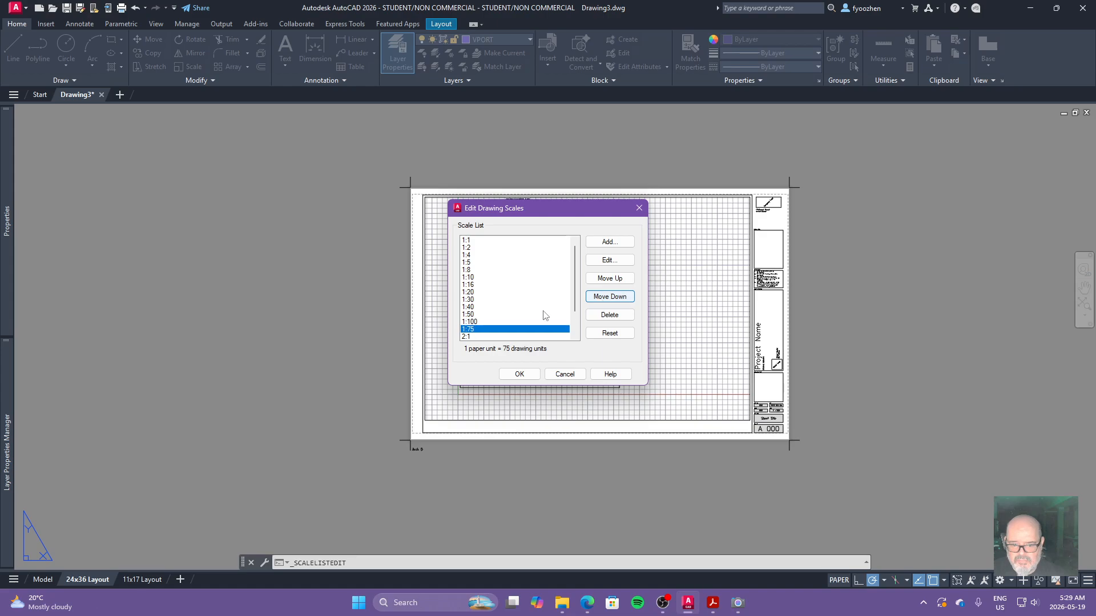
pyautogui.click(610, 282)
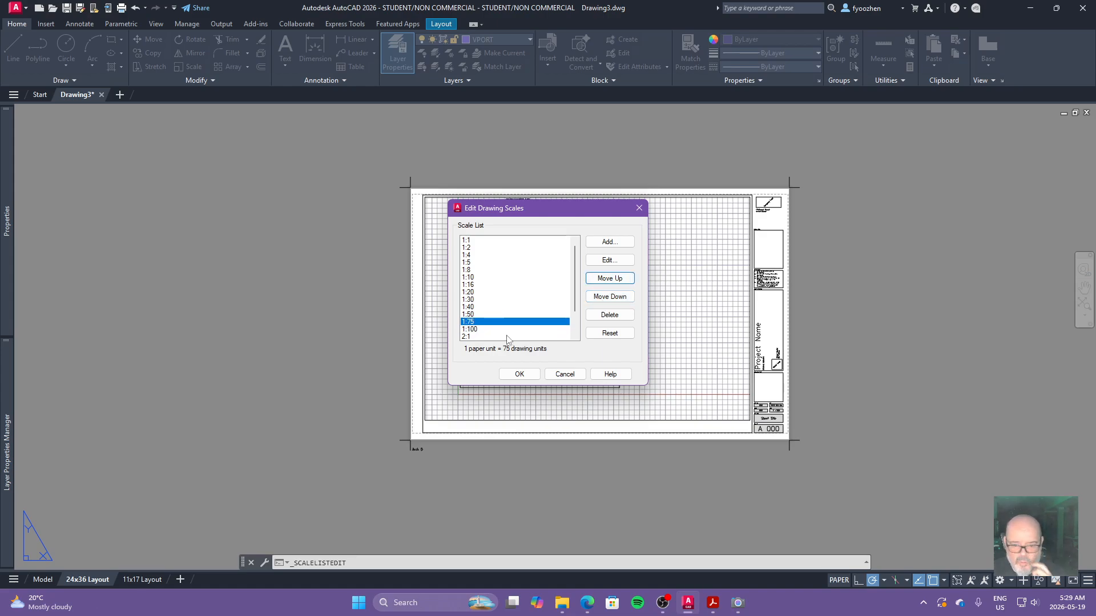
pyautogui.click(519, 374)
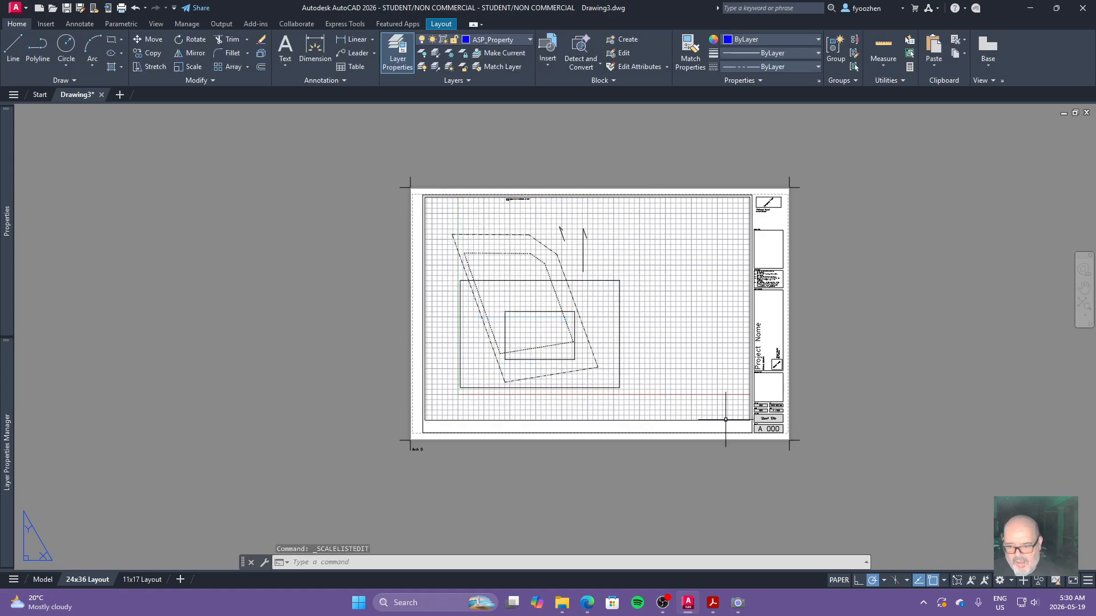
# Try the viewport at 1:75 scale and reposition the site plan within its frame.
pyautogui.click(725, 420)
pyautogui.click(968, 580)
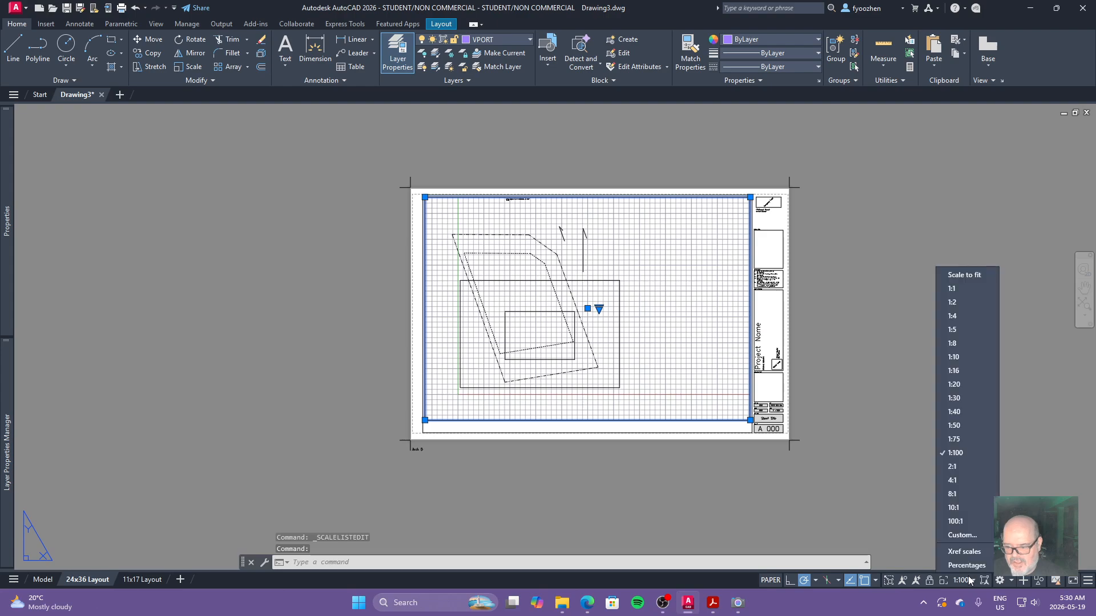
pyautogui.click(964, 442)
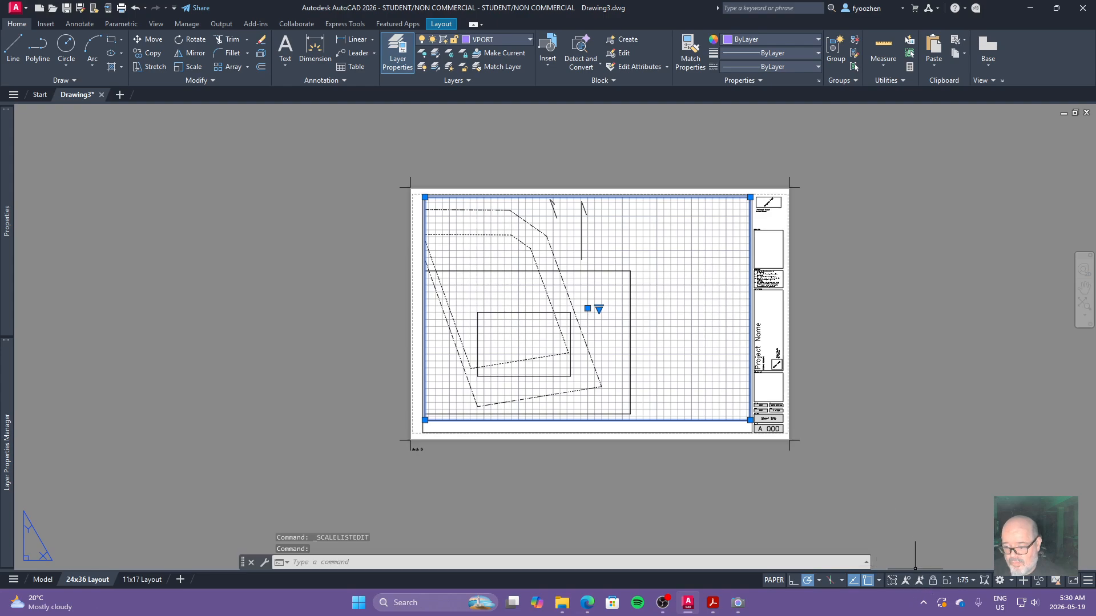
pyautogui.doubleClick(697, 378)
pyautogui.moveTo(697, 379); pyautogui.dragTo(730, 384, button='middle')
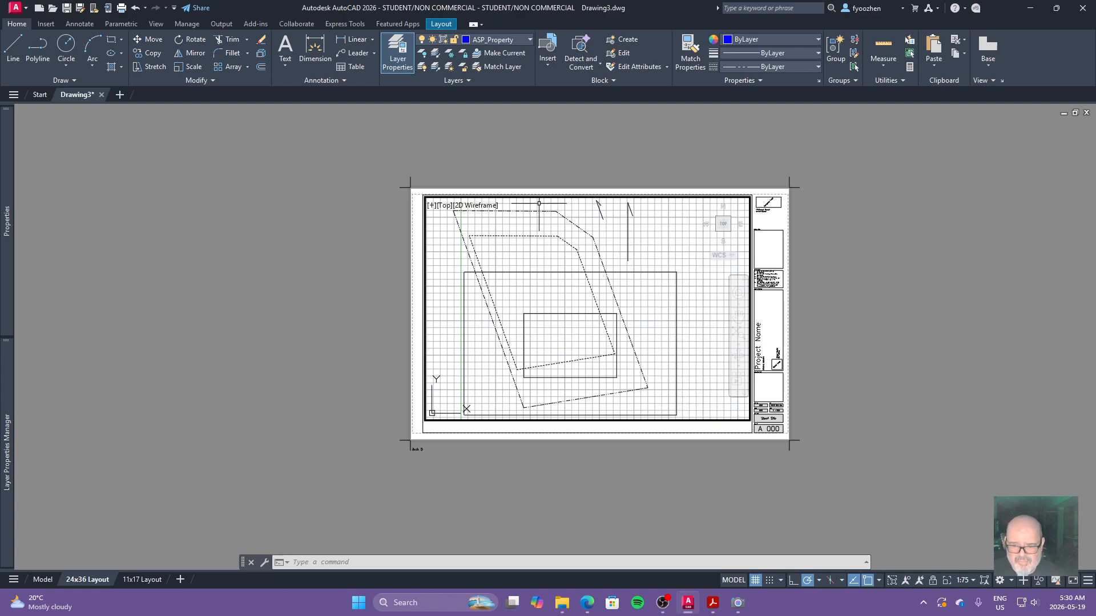
# Set the viewport's scale to 1:100 with the site plan centred in the frame, and lock the viewport.
pyautogui.click(968, 581)
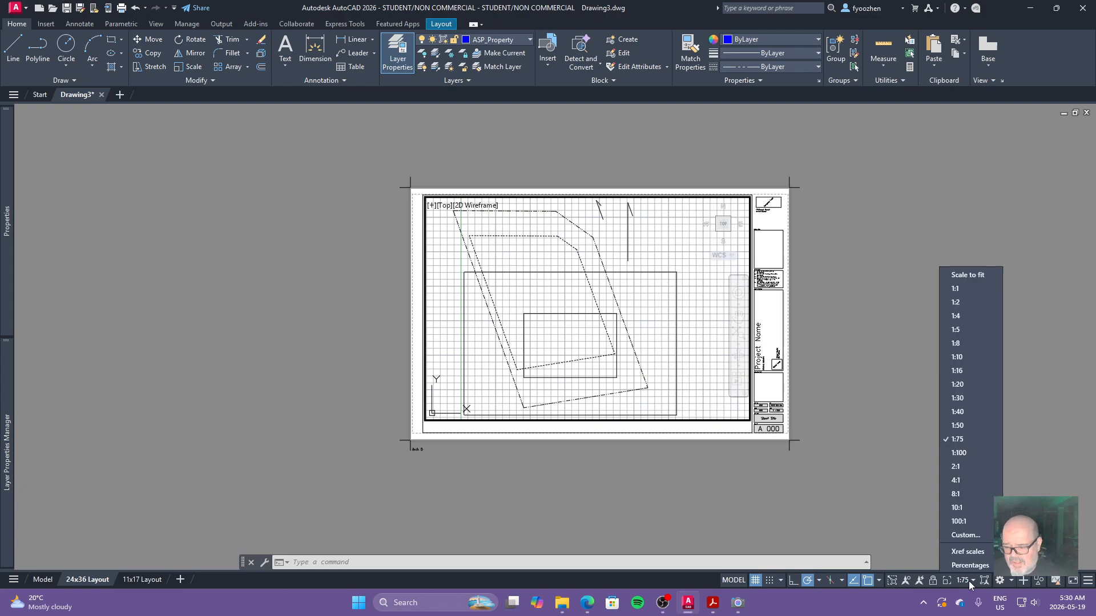
pyautogui.click(962, 452)
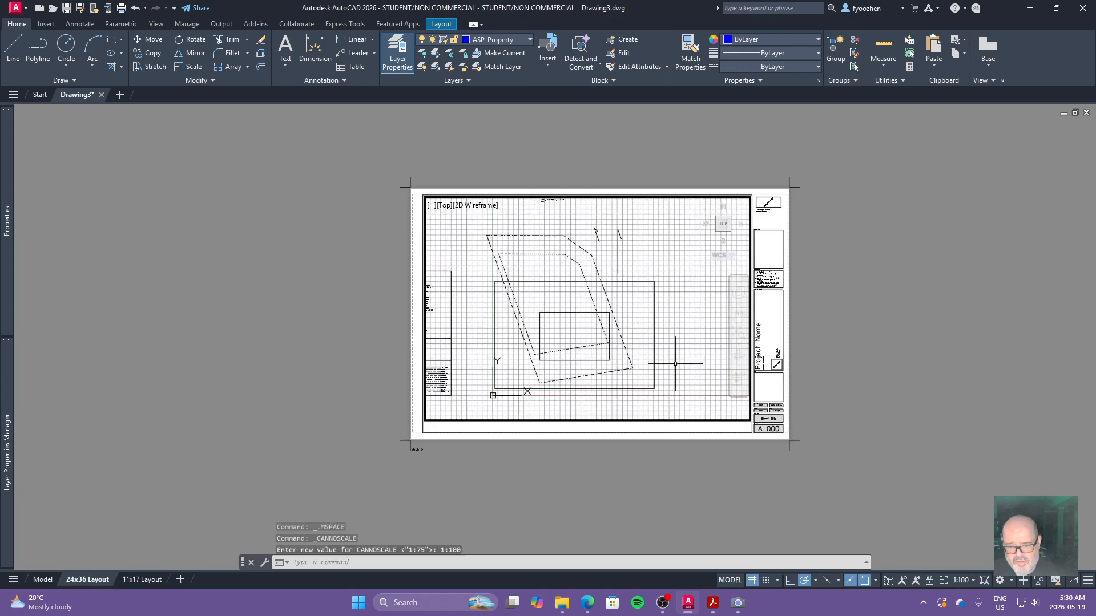
pyautogui.moveTo(670, 341); pyautogui.dragTo(695, 338, button='middle')
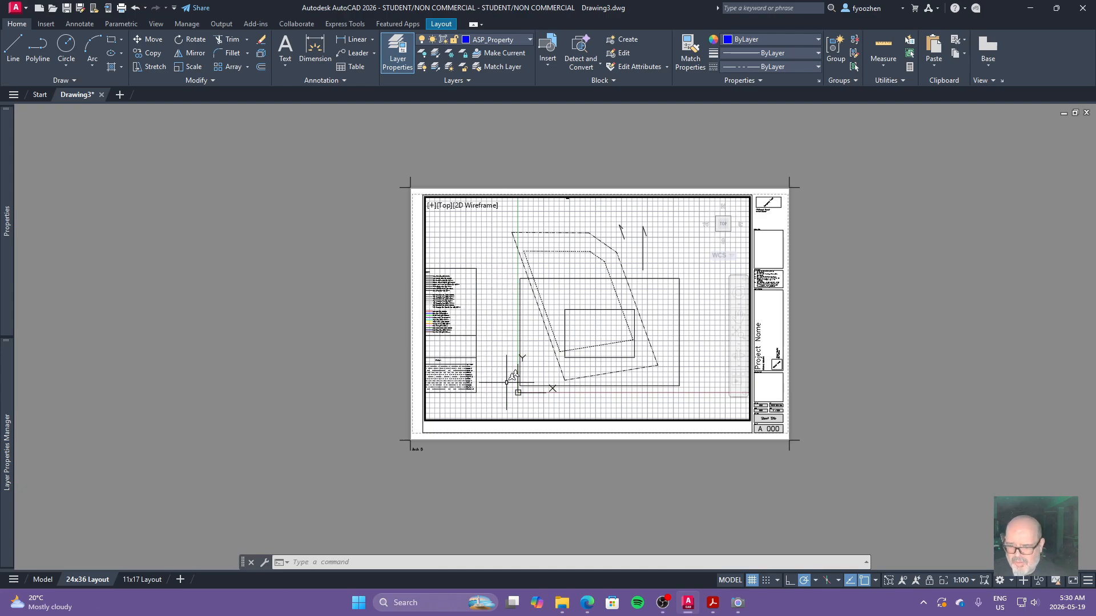
pyautogui.click(929, 584)
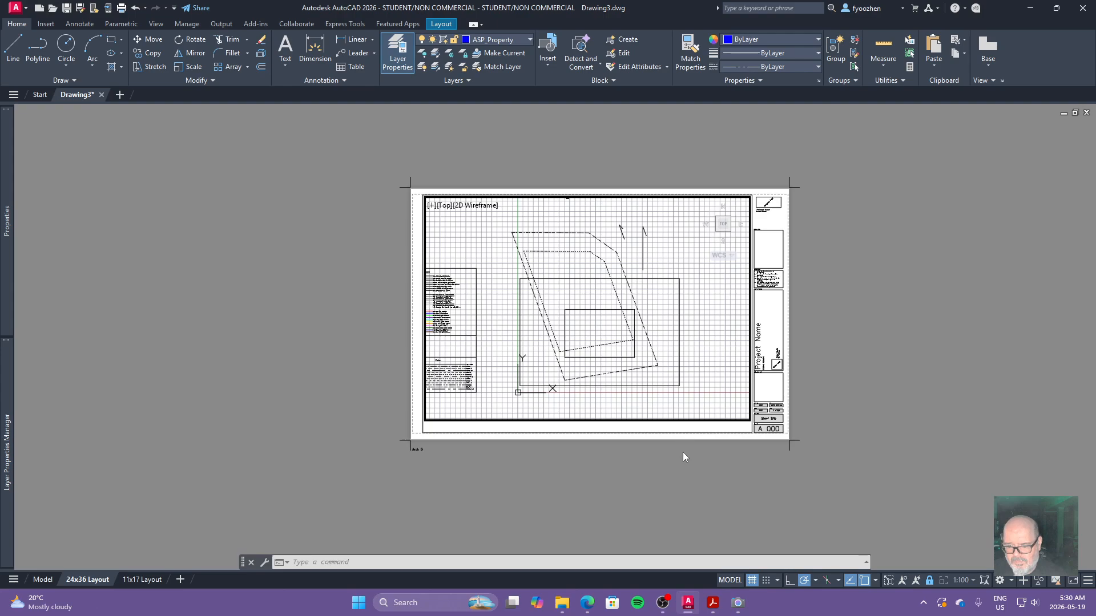
pyautogui.press('Escape')
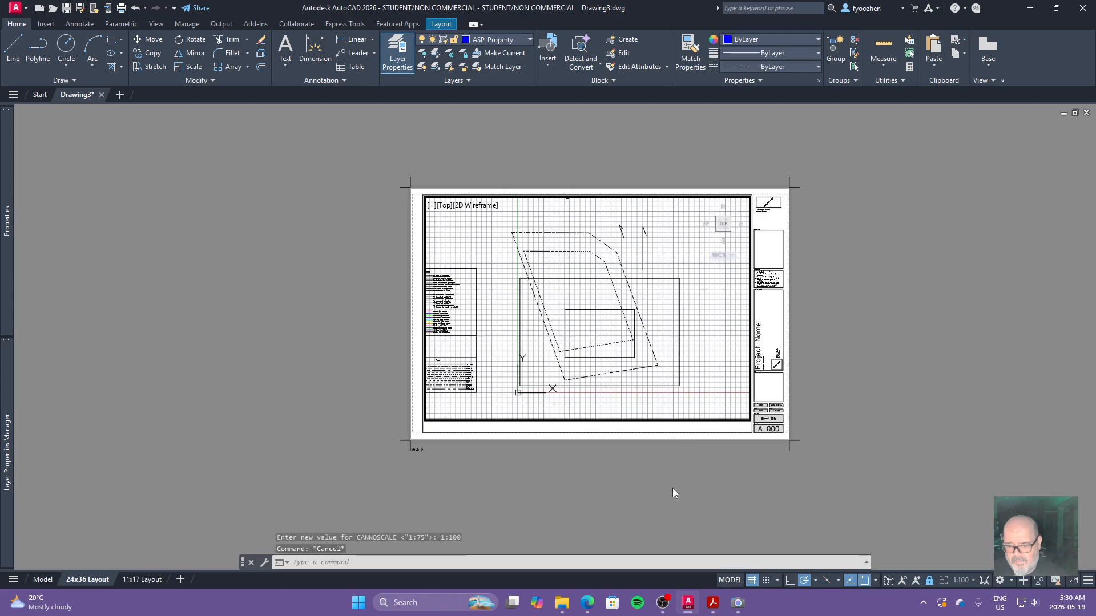
# Switch to the 11x17 layout, select only its viewport without the title block, and try it at 1:100 scale.
pyautogui.click(140, 579)
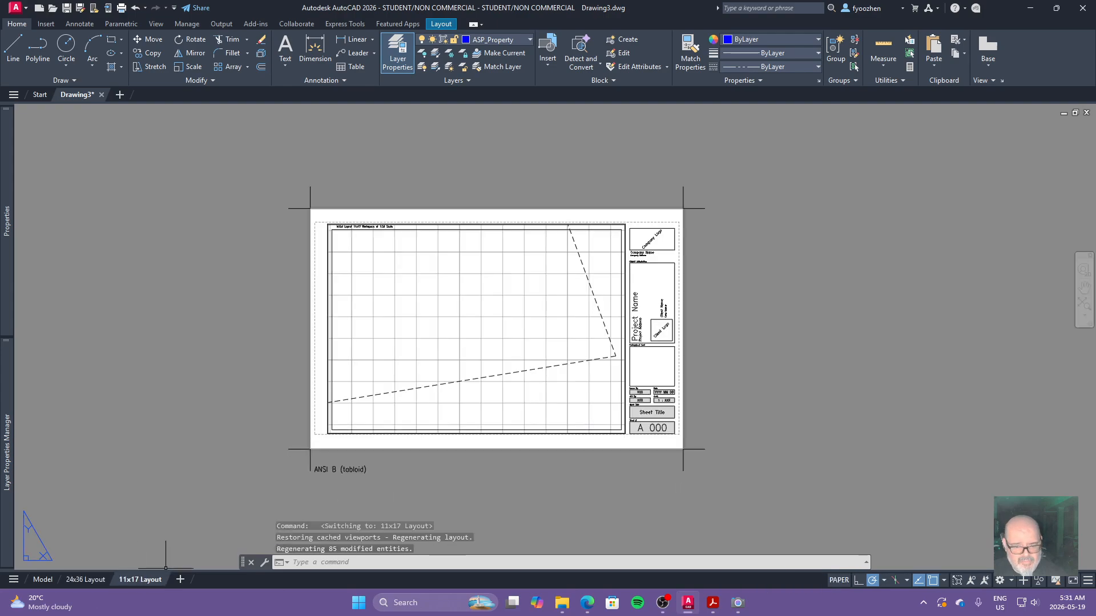
pyautogui.click(607, 430)
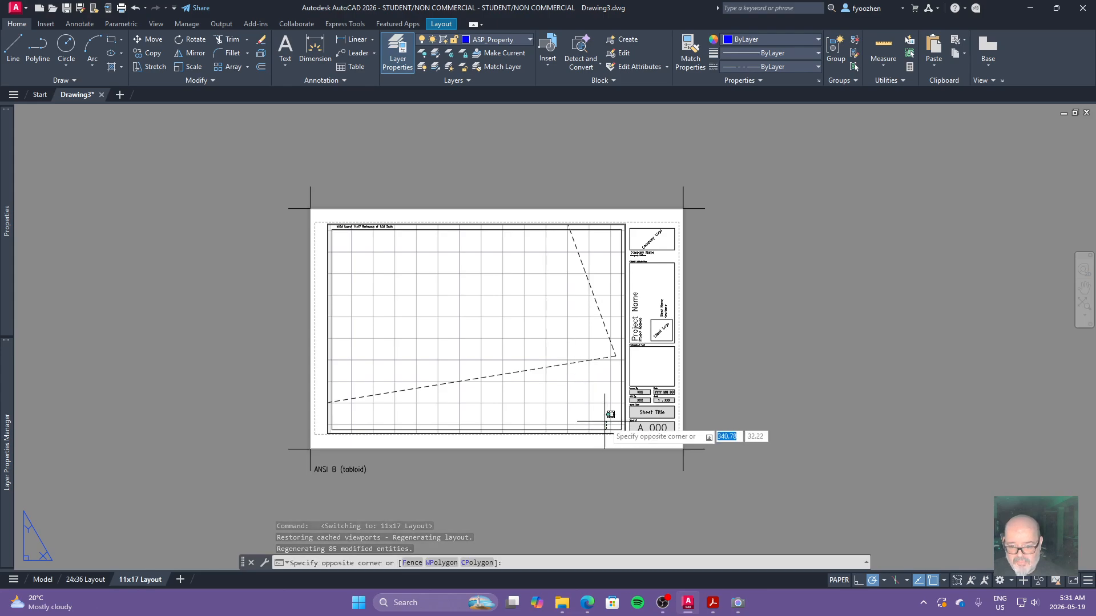
pyautogui.click(608, 433)
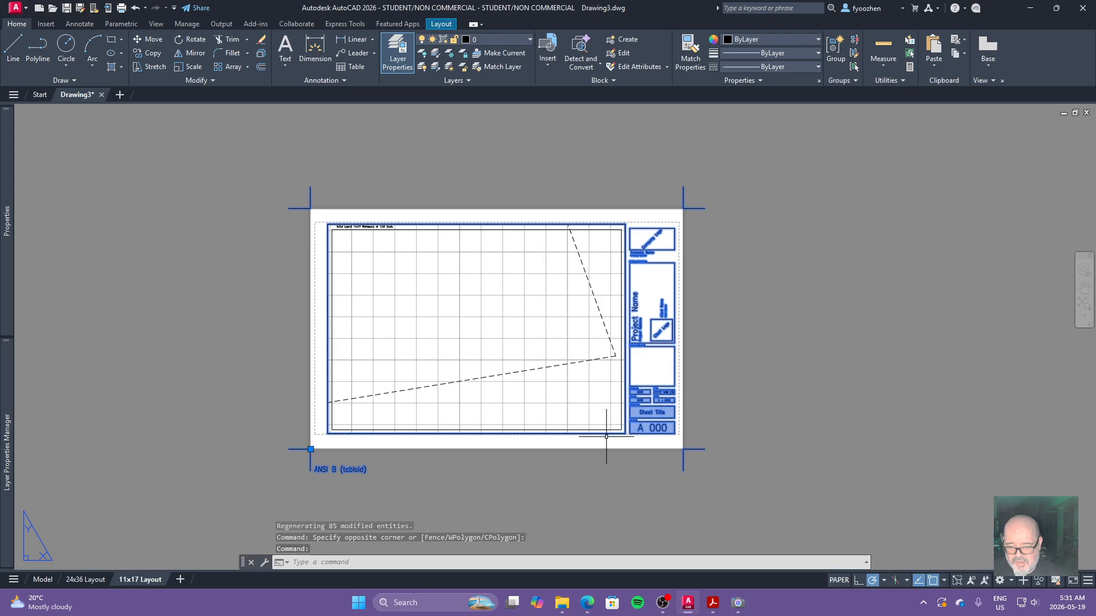
pyautogui.press('Escape')
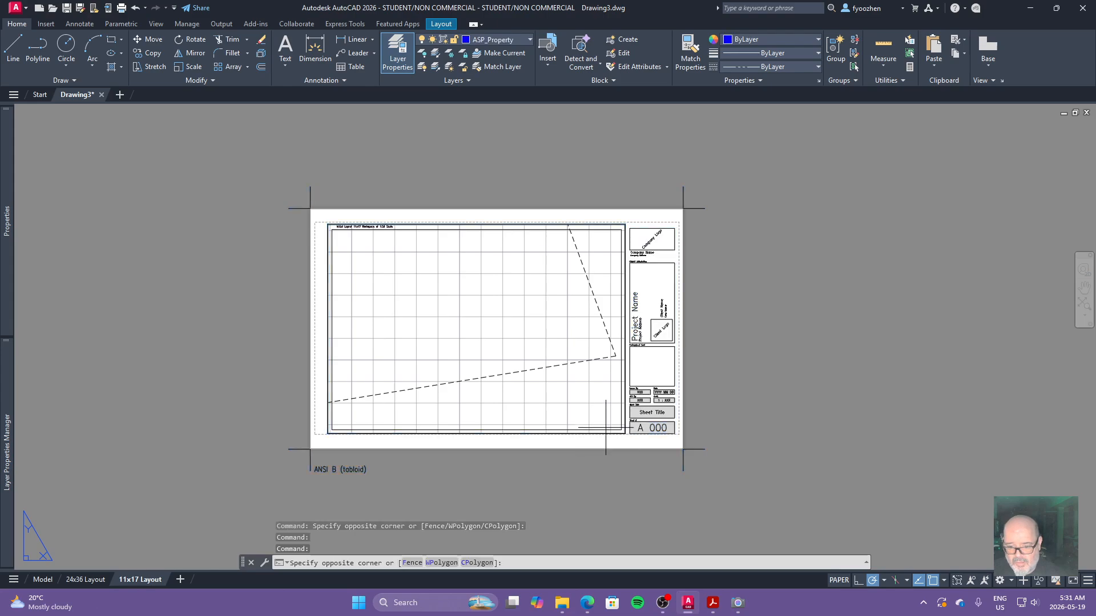
pyautogui.click(606, 445)
pyautogui.click(603, 440)
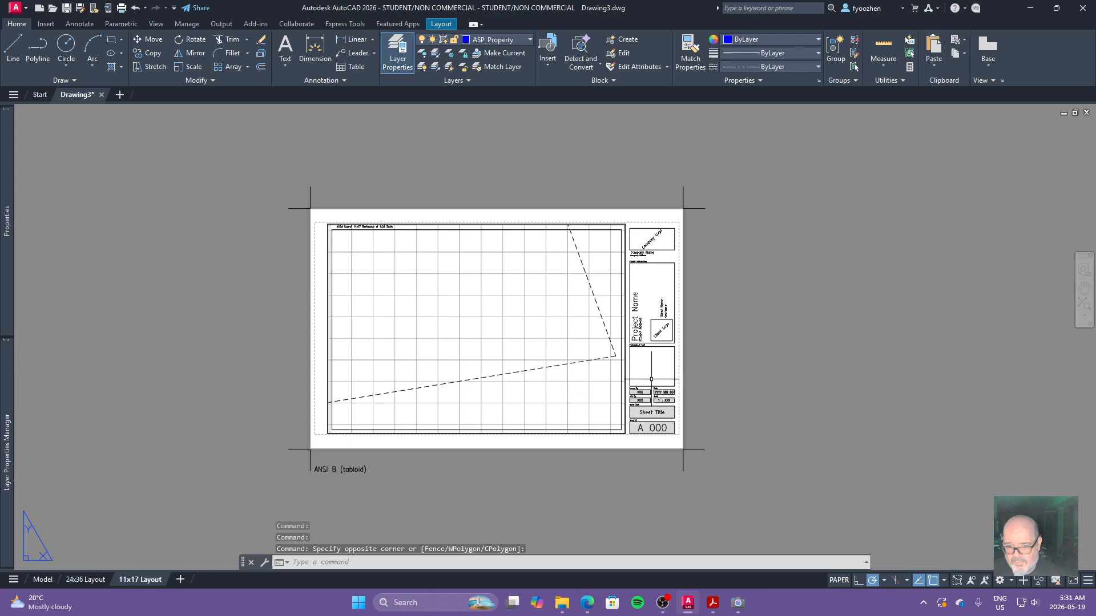
pyautogui.click(455, 228)
pyautogui.click(443, 237)
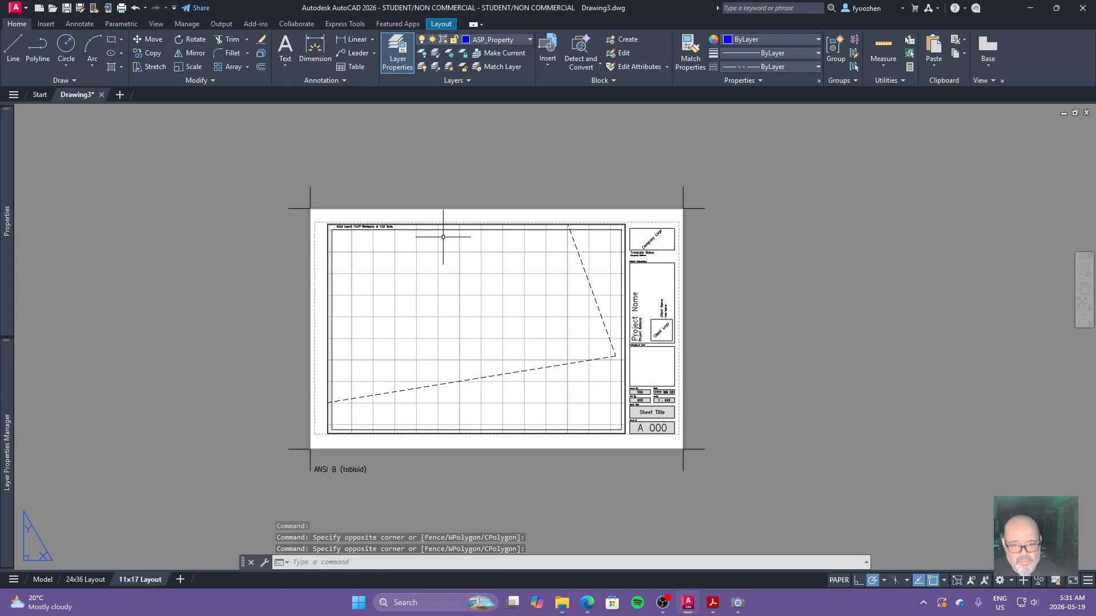
pyautogui.click(447, 224)
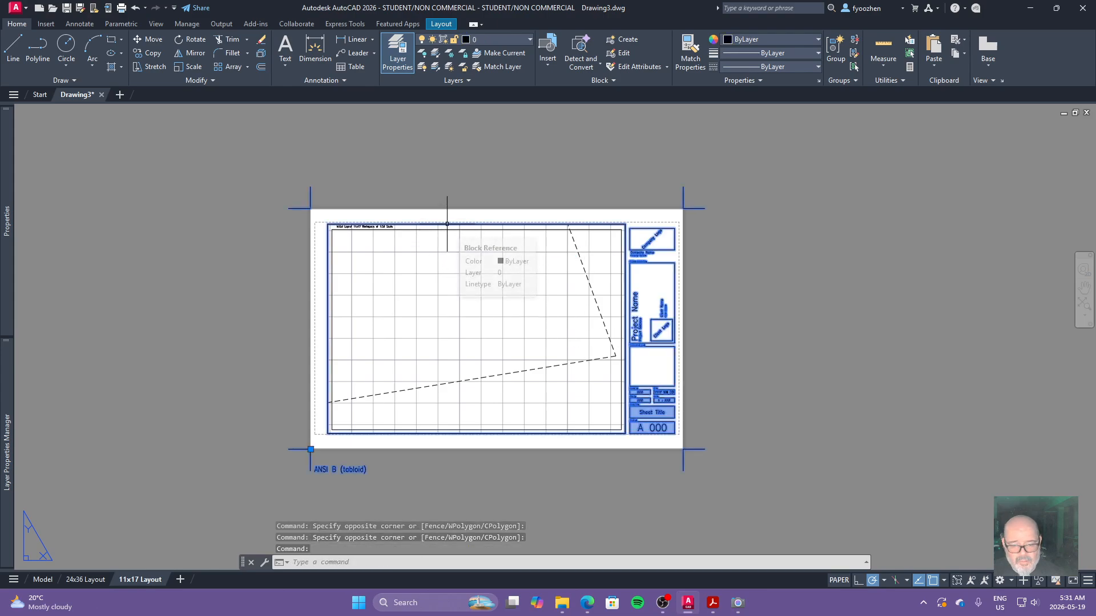
pyautogui.click(445, 213)
pyautogui.click(437, 228)
pyautogui.keyDown('shift'); pyautogui.click(338, 208); pyautogui.keyUp('shift')
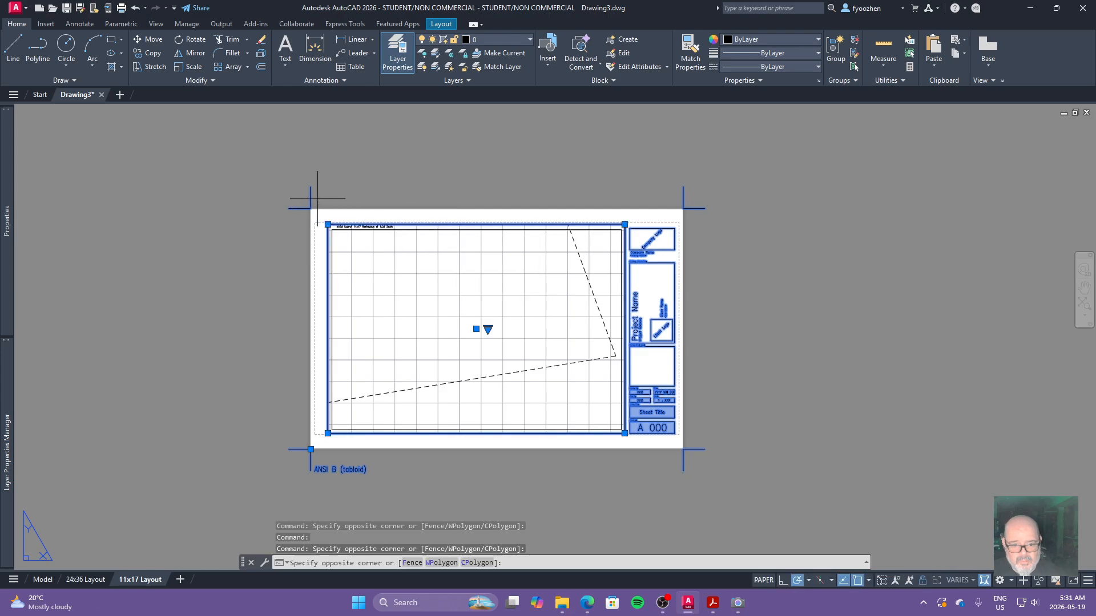
pyautogui.keyDown('shift'); pyautogui.click(278, 187); pyautogui.keyUp('shift')
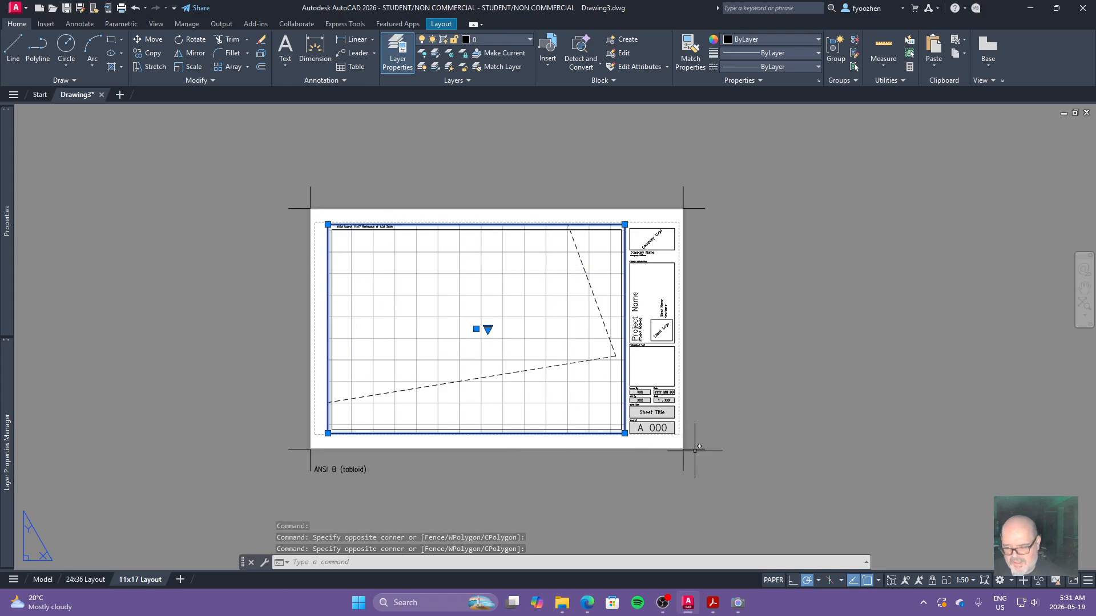
pyautogui.click(967, 581)
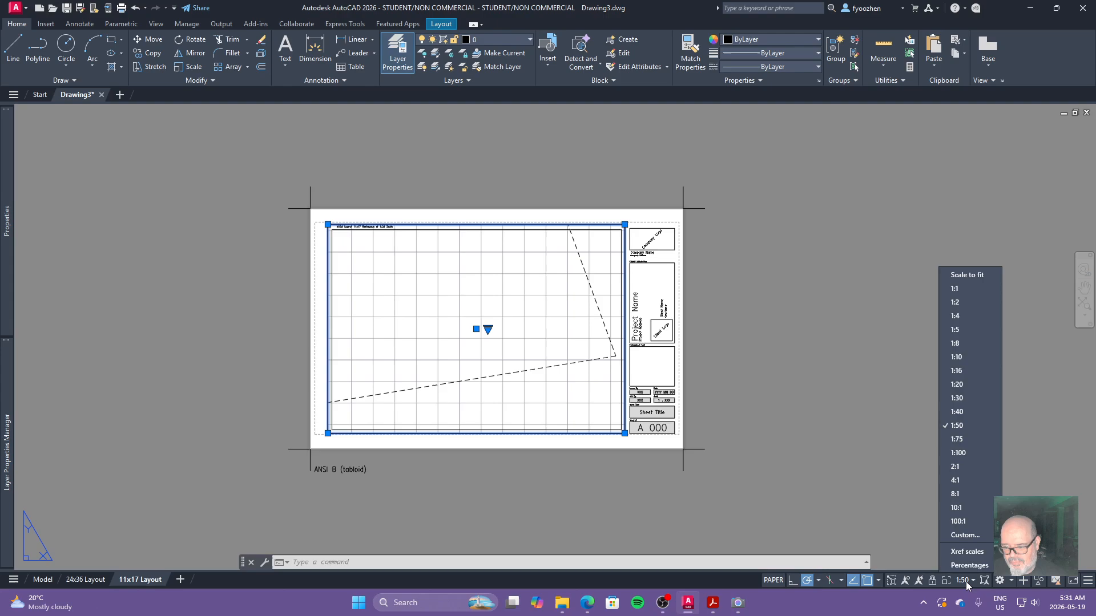
pyautogui.click(960, 452)
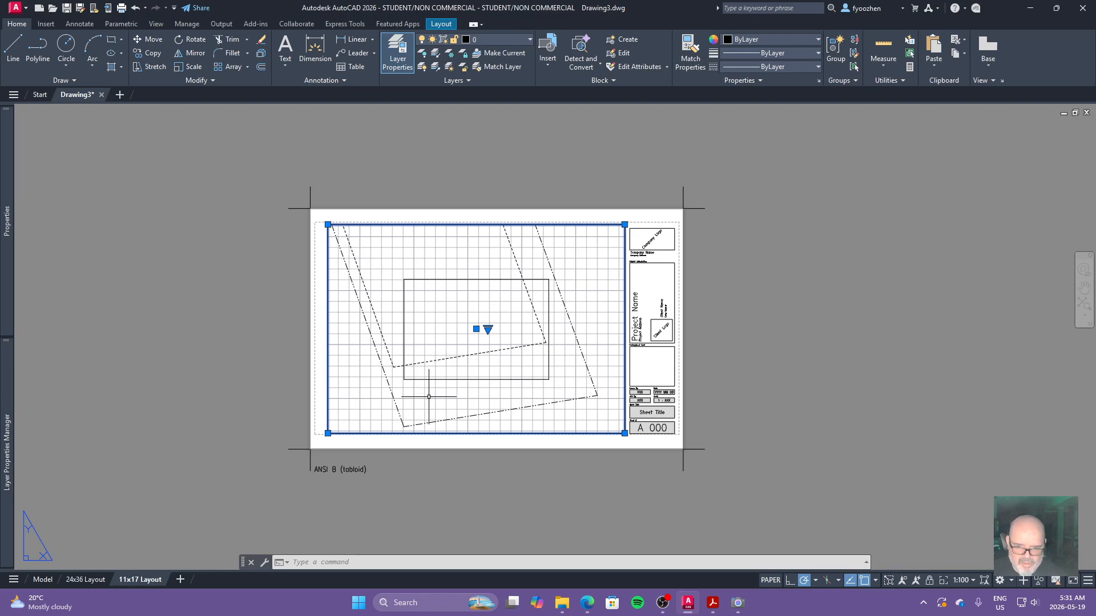
# Add a custom drawing scale named 1:200, with 1 paper unit equal to 200 drawing units.
pyautogui.click(962, 580)
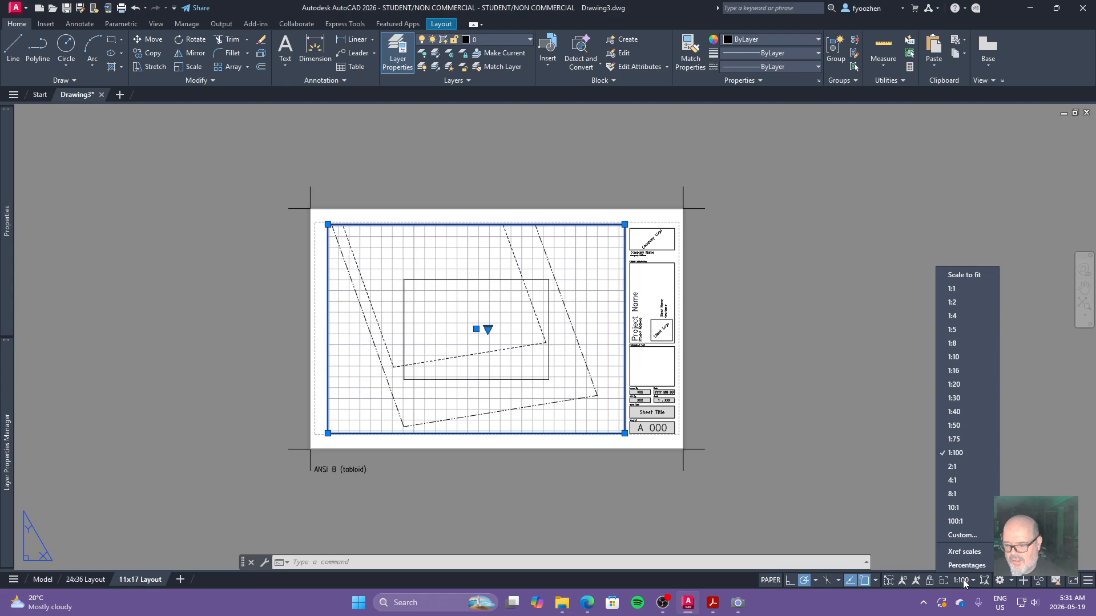
pyautogui.click(970, 528)
pyautogui.click(609, 242)
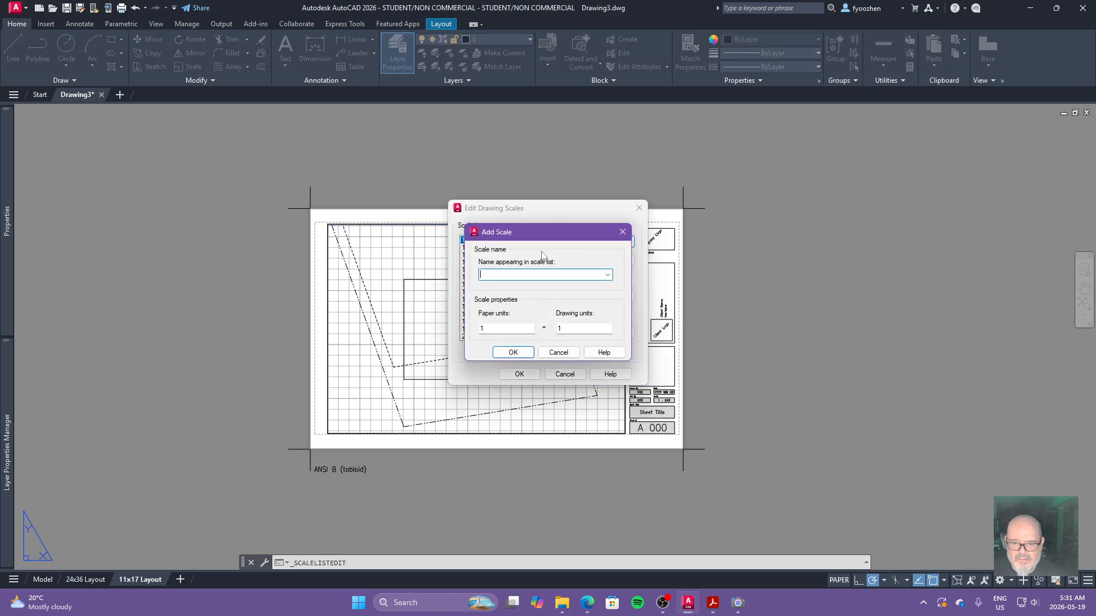
pyautogui.write('1:')
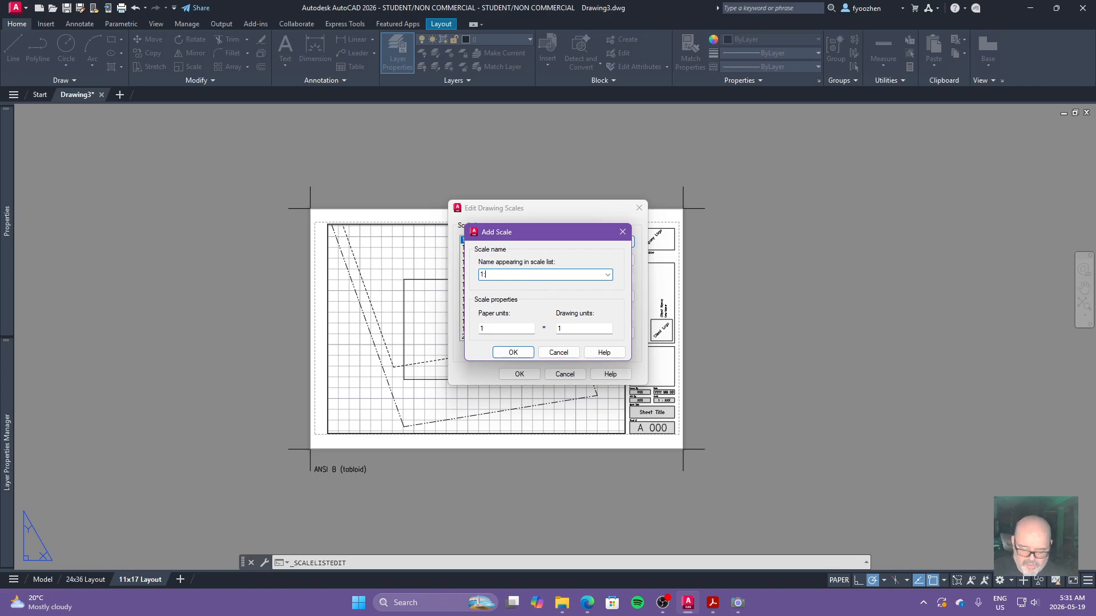
pyautogui.write('200')
pyautogui.press('Tab')
pyautogui.press('Tab')
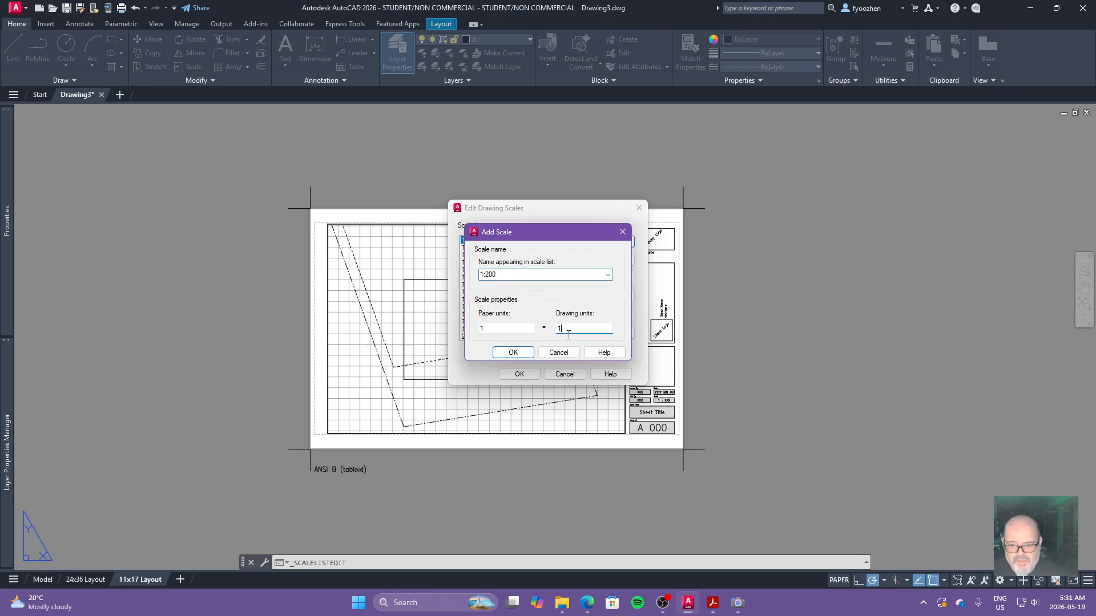
pyautogui.click(515, 351)
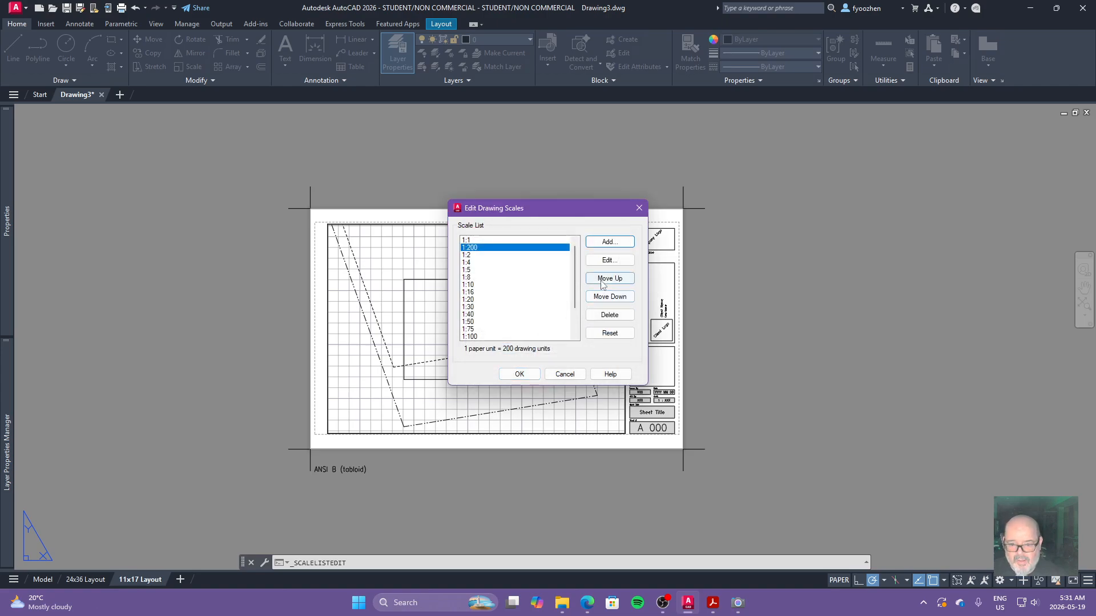
# Reorder the scale list so 1:200 sits directly after 1:100, and accept the edited list.
pyautogui.click(602, 299)
pyautogui.click(602, 299)
pyautogui.click(602, 299)
pyautogui.click(602, 299)
pyautogui.click(602, 299)
pyautogui.click(602, 299)
pyautogui.click(602, 299)
pyautogui.click(602, 299)
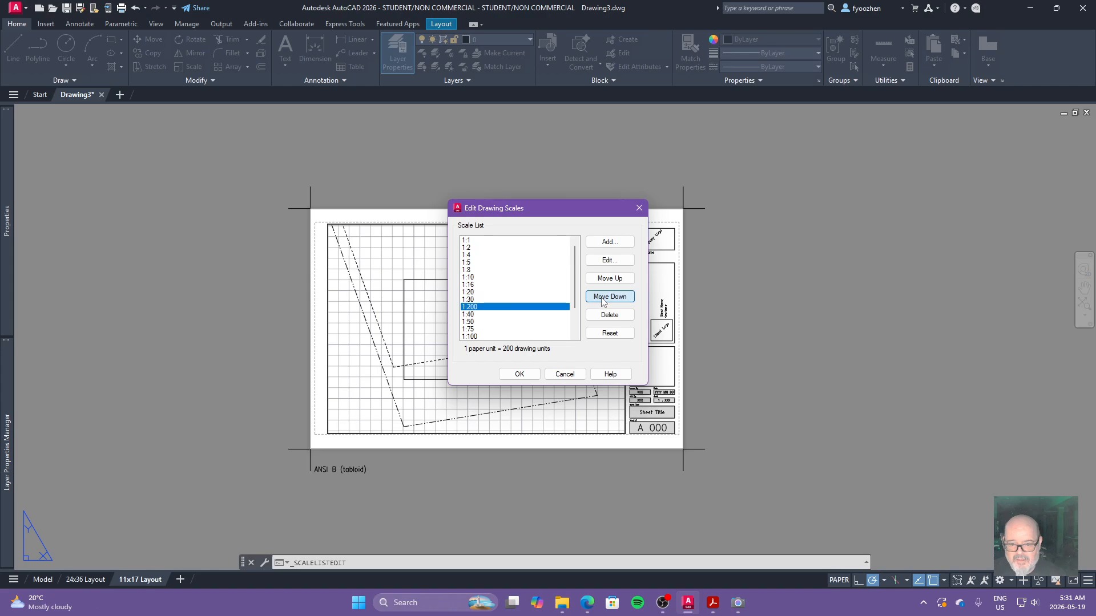
pyautogui.click(602, 299)
pyautogui.click(602, 299)
pyautogui.click(602, 299)
pyautogui.click(602, 299)
pyautogui.click(524, 374)
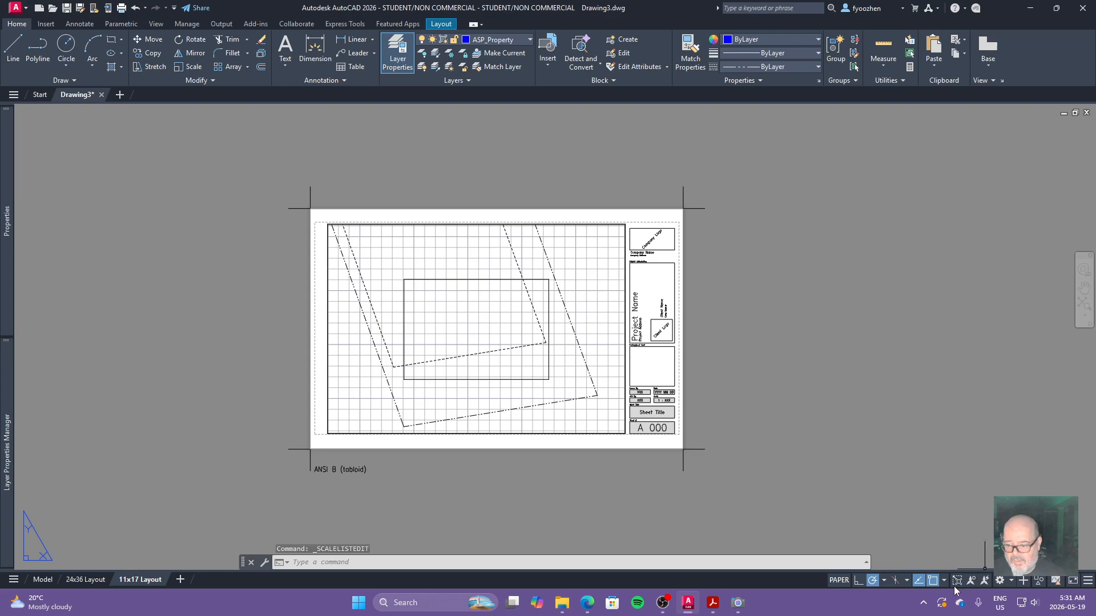
# Set the 11x17 layout's viewport scale to 1:200 and reposition the site plan so it fits inside the frame.
pyautogui.click(725, 459)
pyautogui.click(591, 432)
pyautogui.keyDown('shift'); pyautogui.click(696, 465); pyautogui.keyUp('shift')
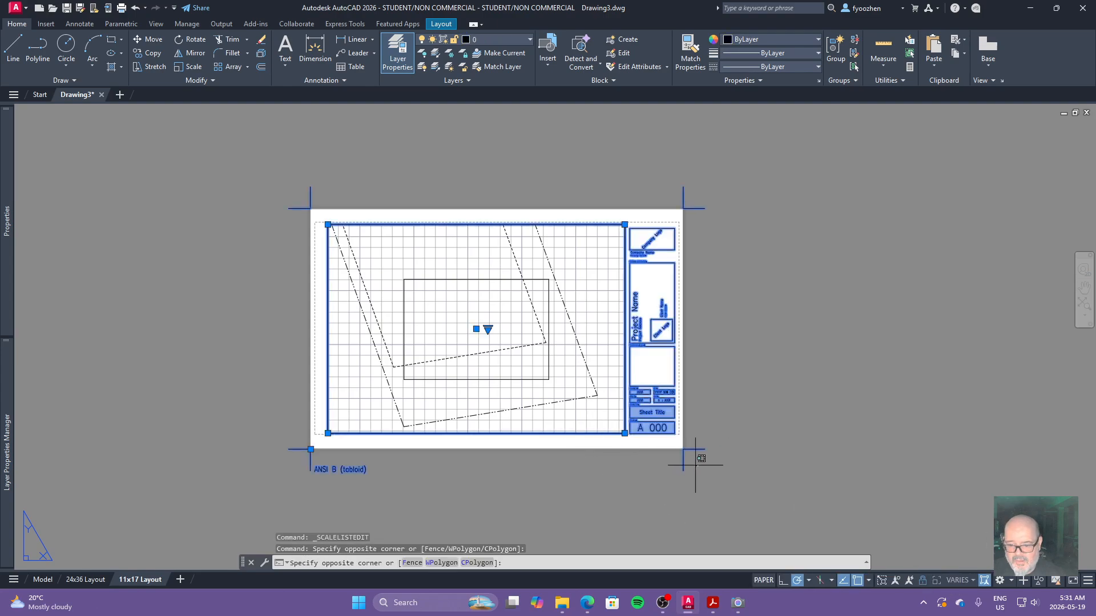
pyautogui.keyDown('shift'); pyautogui.click(665, 486); pyautogui.keyUp('shift')
pyautogui.click(964, 579)
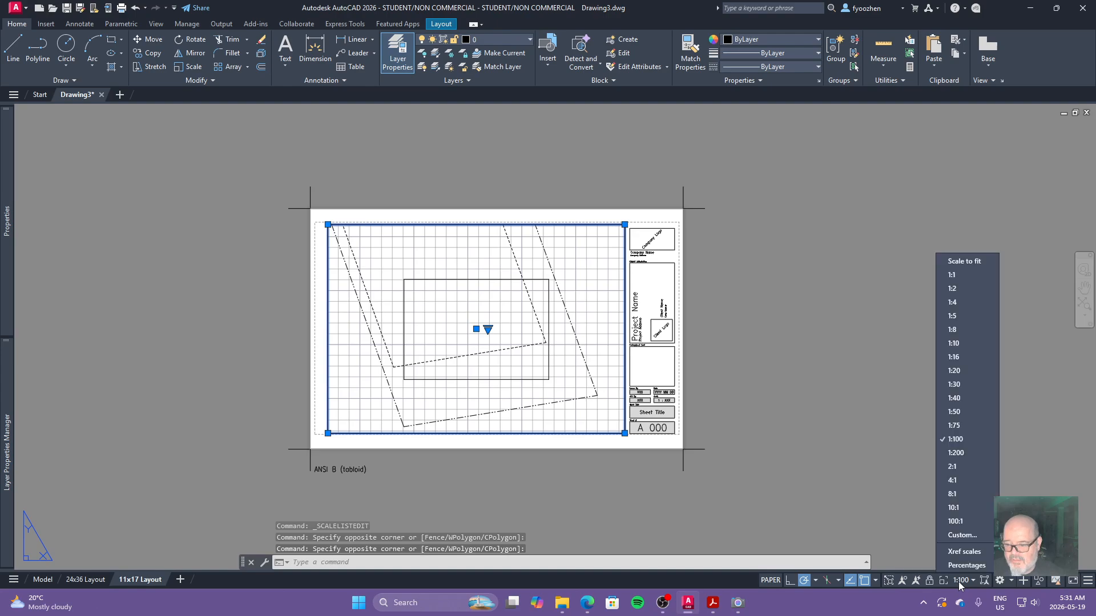
pyautogui.click(964, 463)
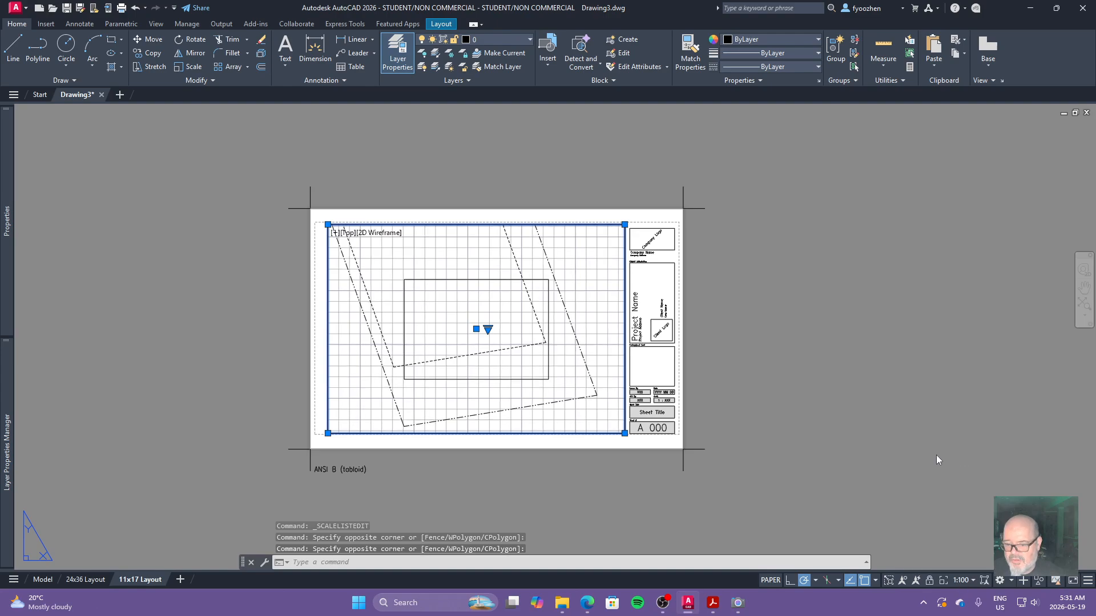
pyautogui.doubleClick(563, 334)
pyautogui.moveTo(562, 335); pyautogui.dragTo(567, 366, button='middle')
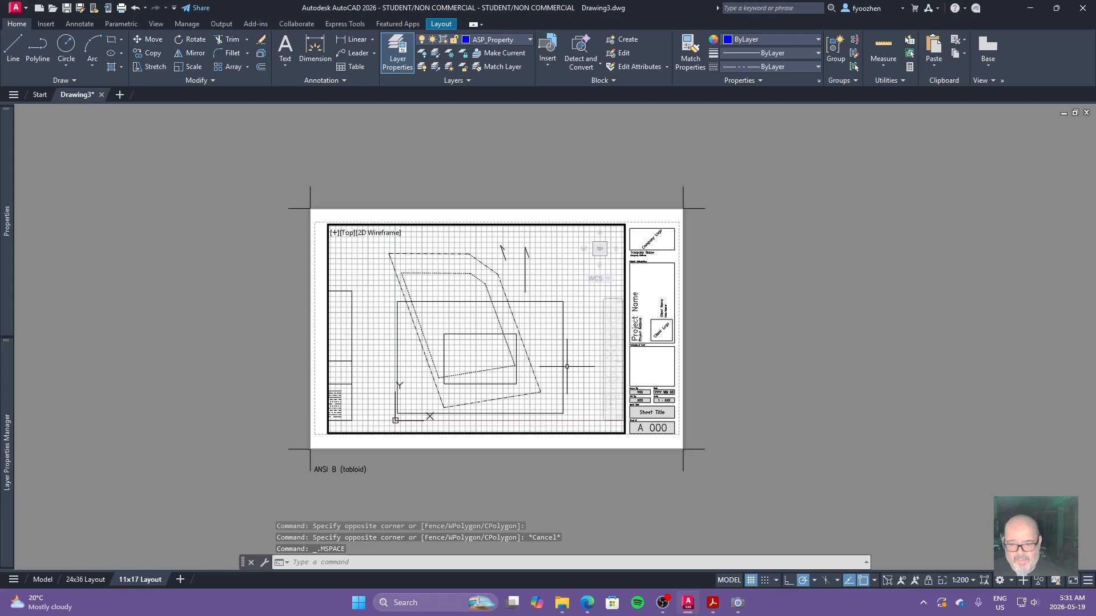
# Return to paper space and lock the 11x17 layout's viewport.
pyautogui.doubleClick(725, 375)
pyautogui.click(610, 433)
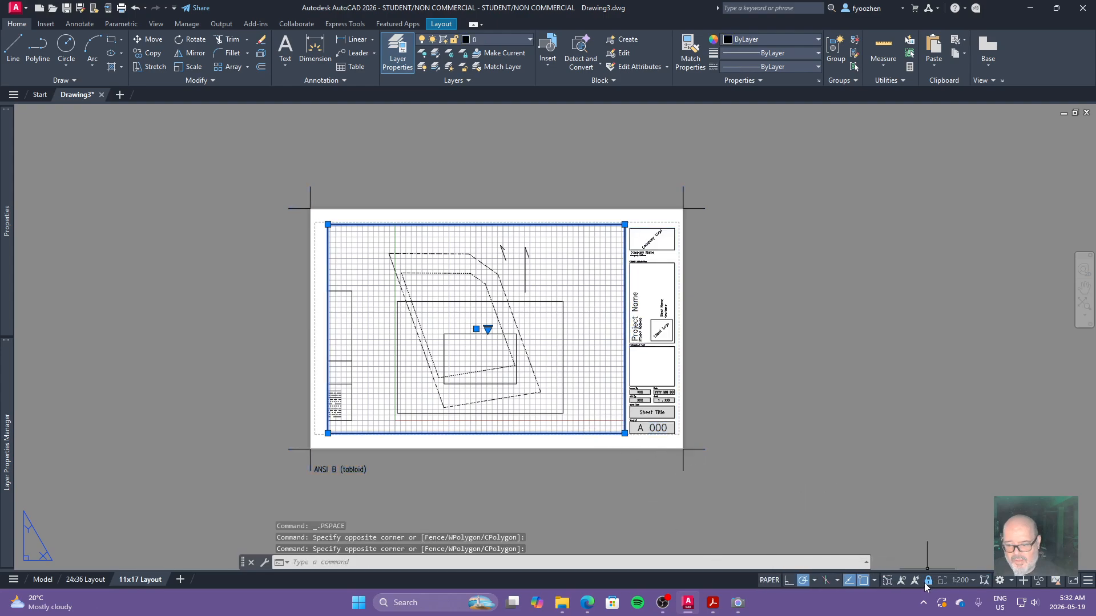
pyautogui.click(821, 437)
pyautogui.press('Escape')
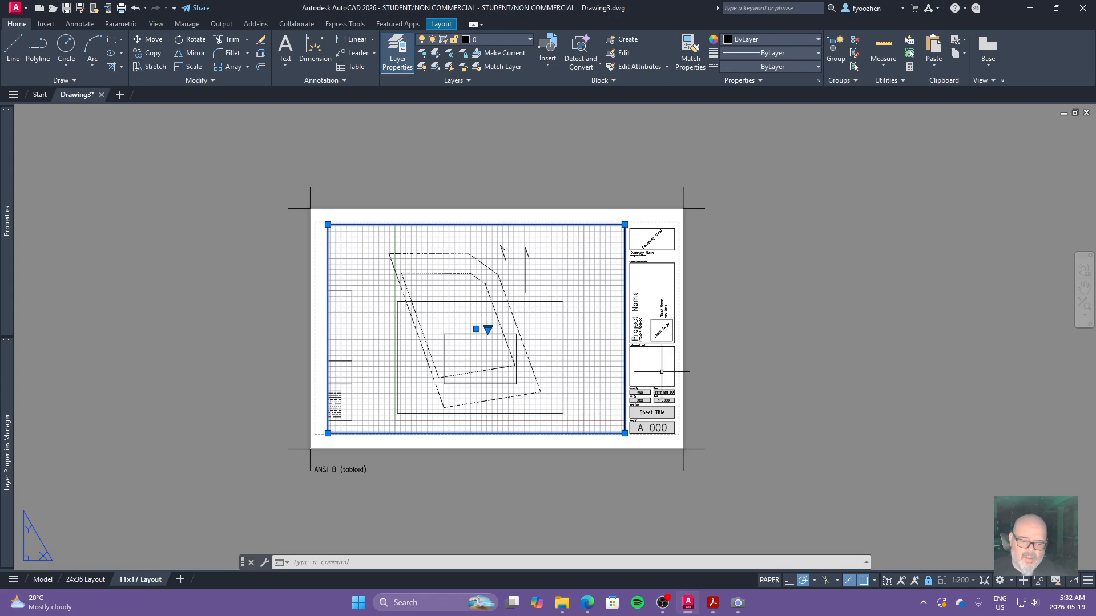
# Switch to model space and set the annotation scale to 1:100.
pyautogui.click(35, 582)
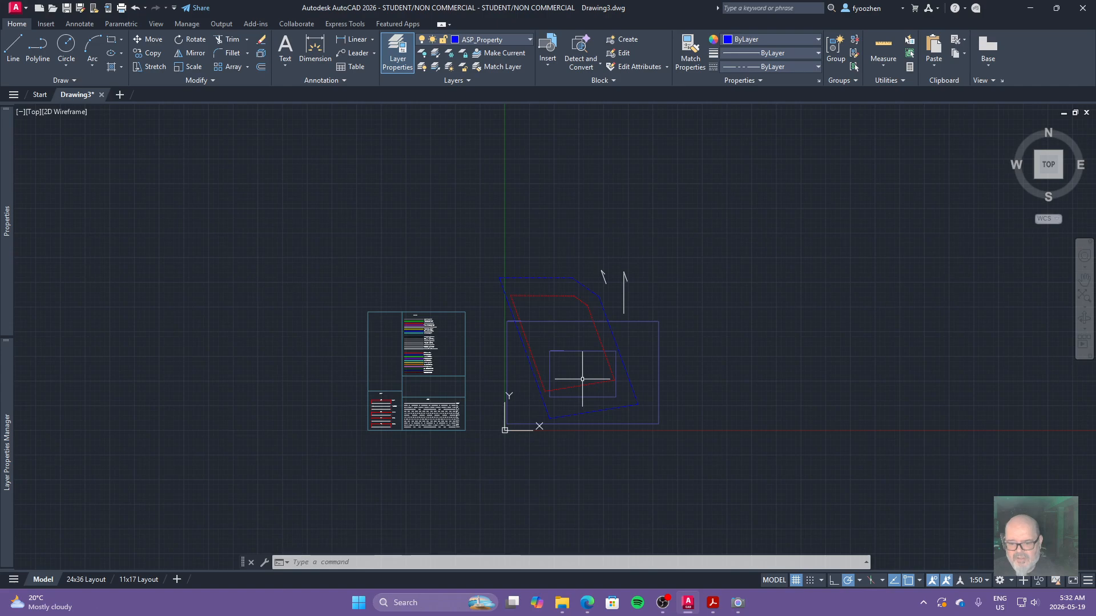
pyautogui.click(984, 580)
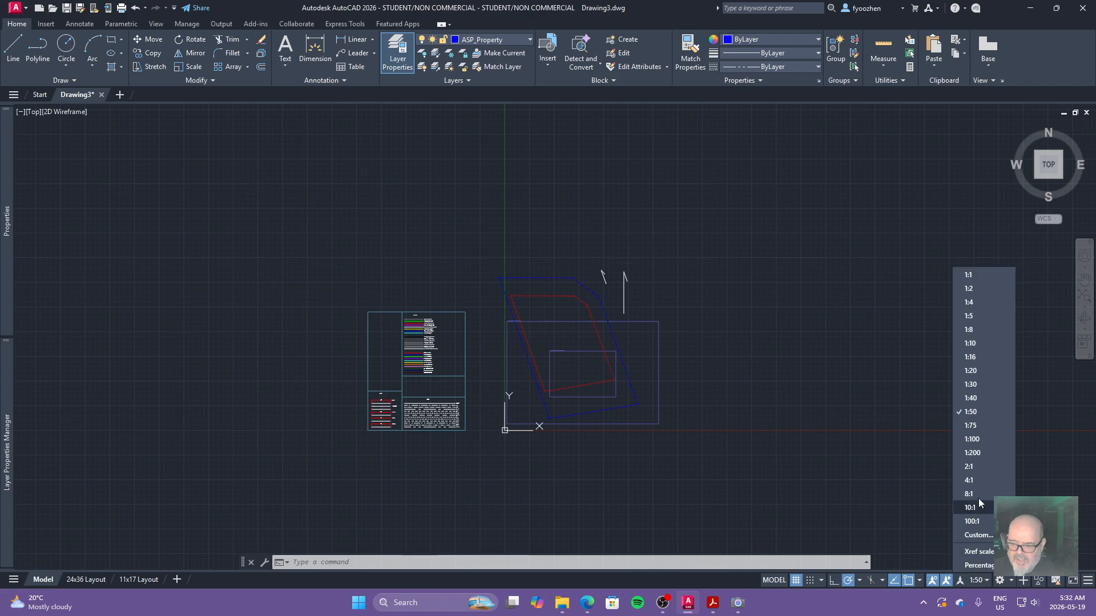
pyautogui.click(973, 439)
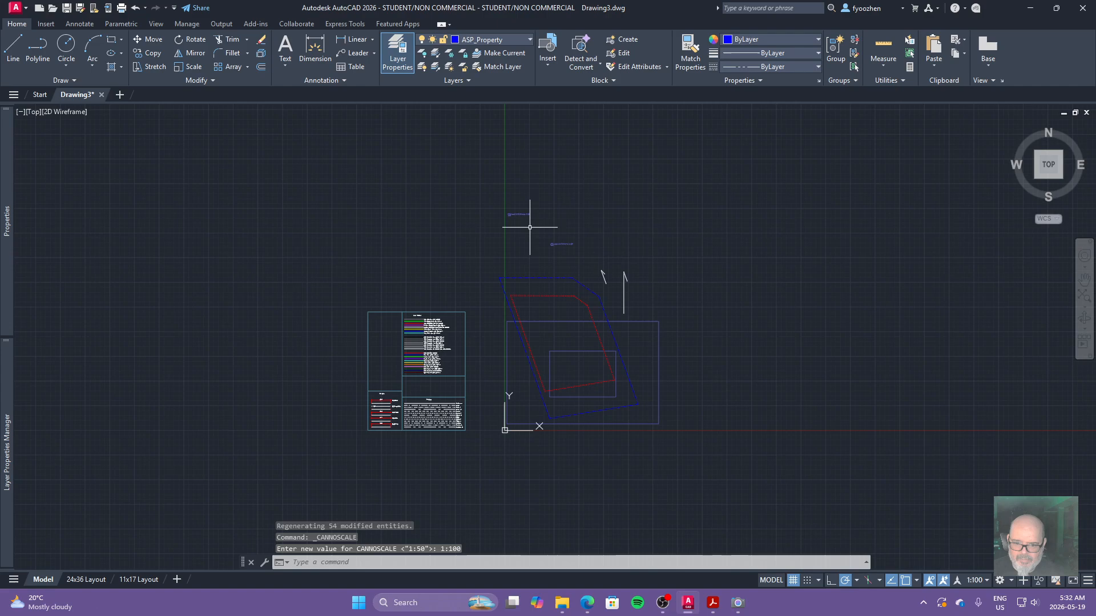
pyautogui.click(558, 242)
pyautogui.press('Escape')
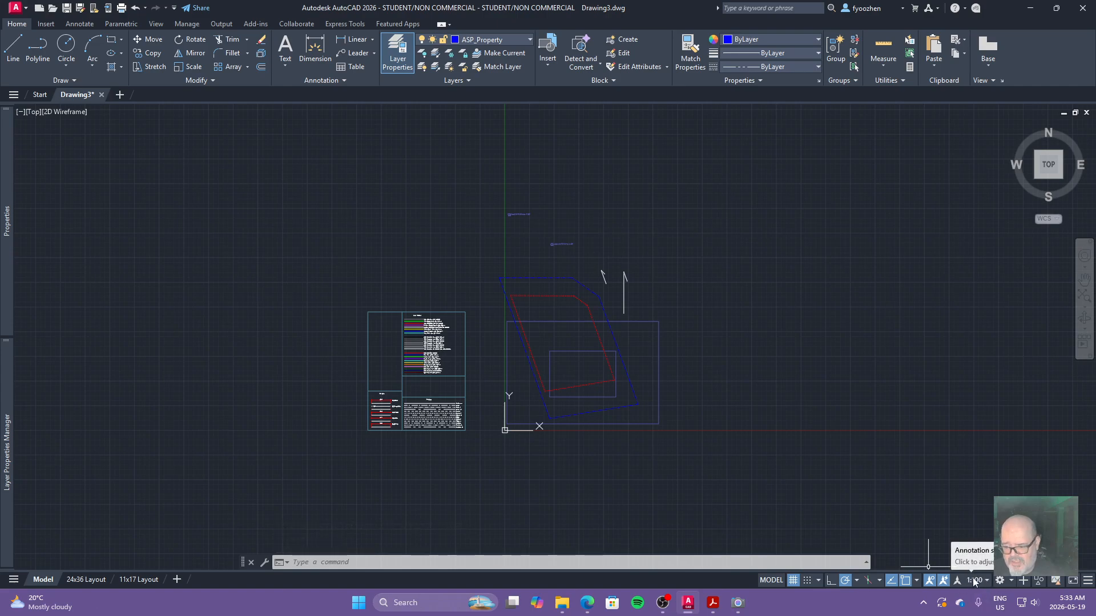
# Add a multiline text label reading 46.93m N89d39'10"W just above the site's upper property line.
pyautogui.click(288, 51)
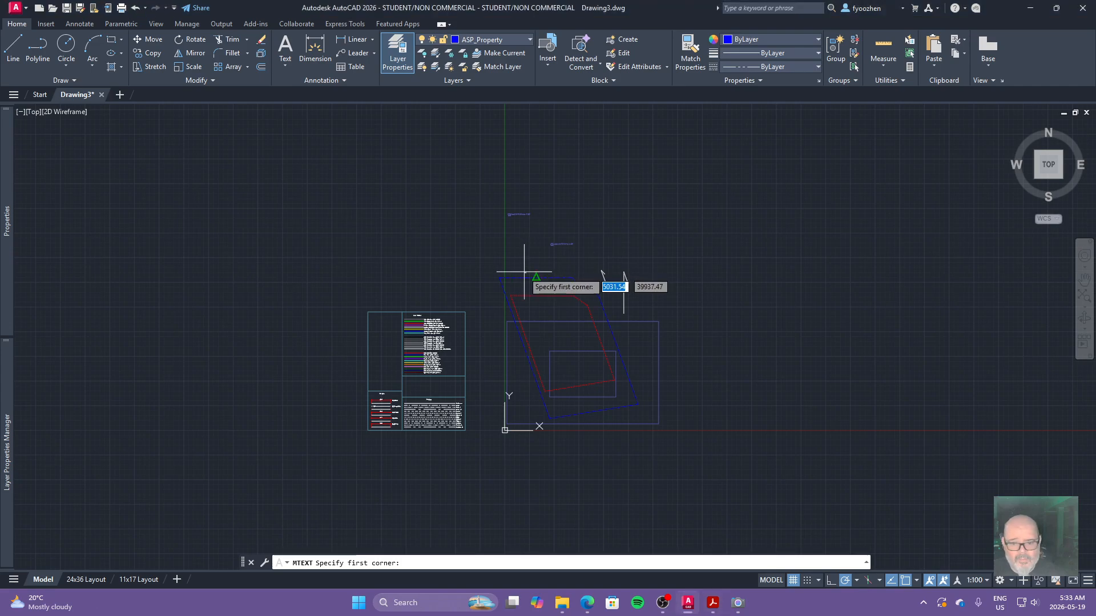
pyautogui.scroll(8, 533, 286)
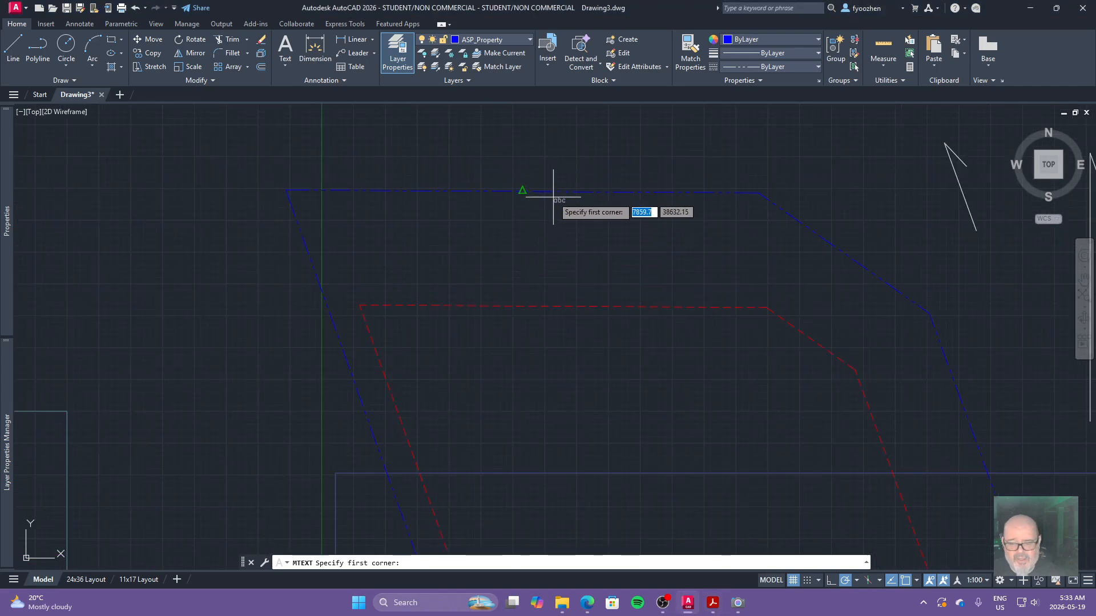
pyautogui.click(518, 164)
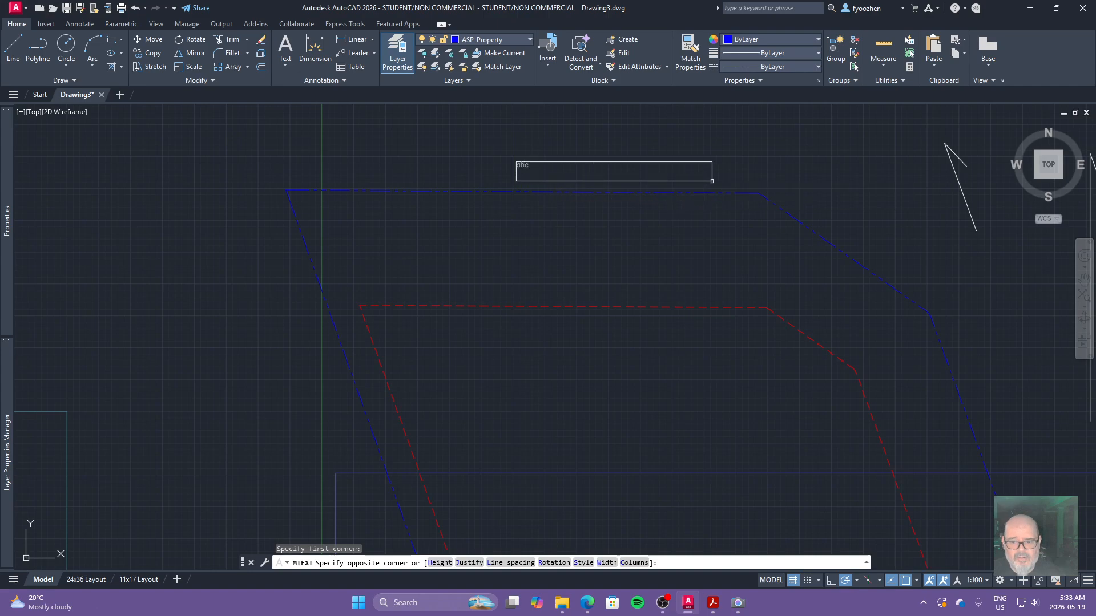
pyautogui.click(711, 183)
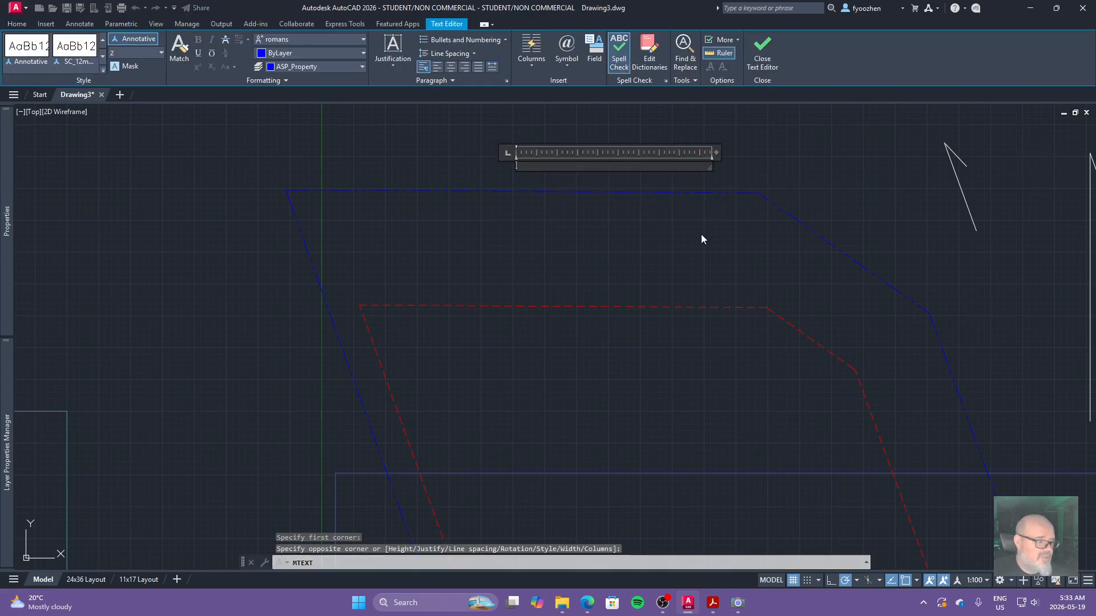
pyautogui.write('4')
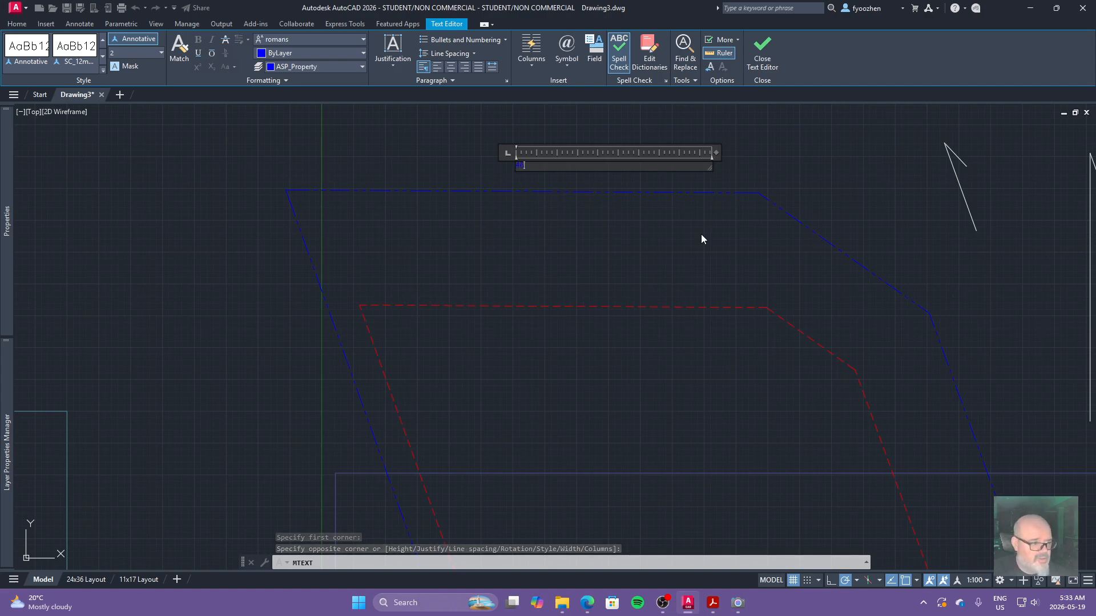
pyautogui.write('6.15m     ')
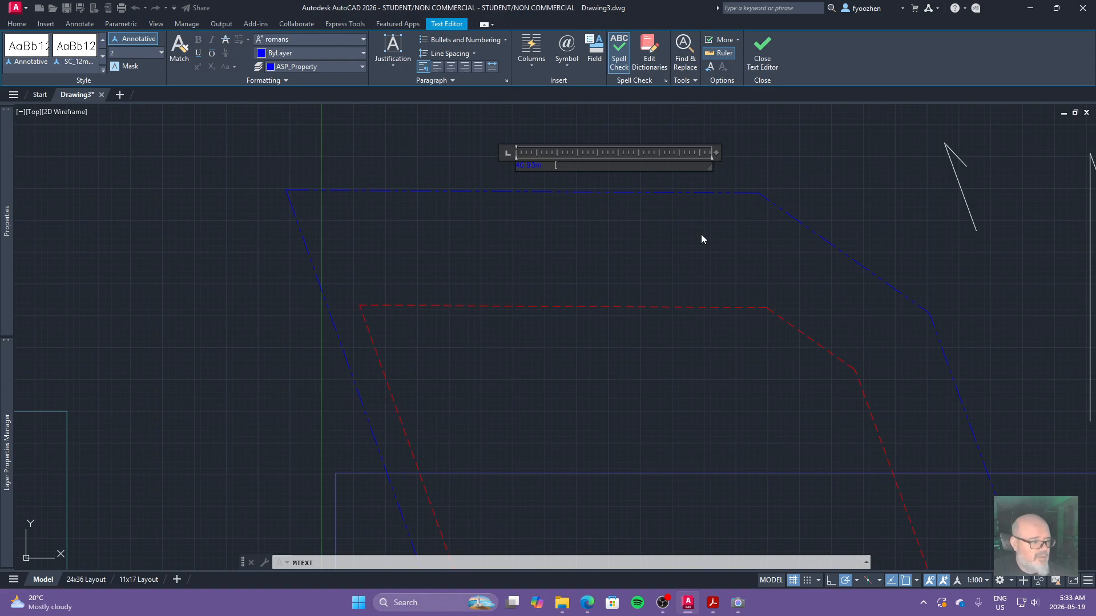
pyautogui.write('N89d')
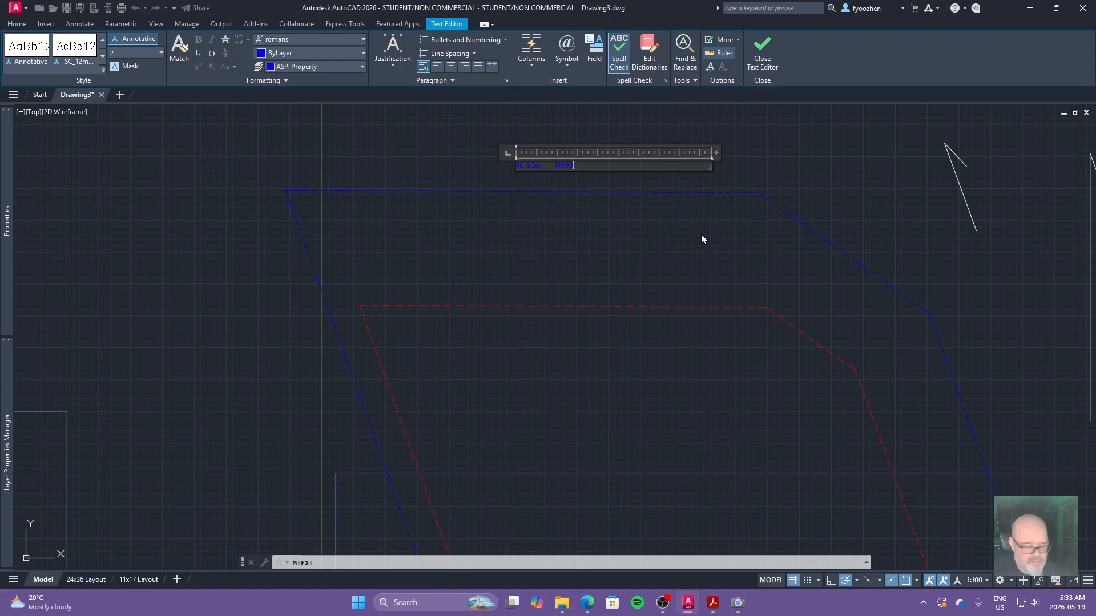
pyautogui.write("39'")
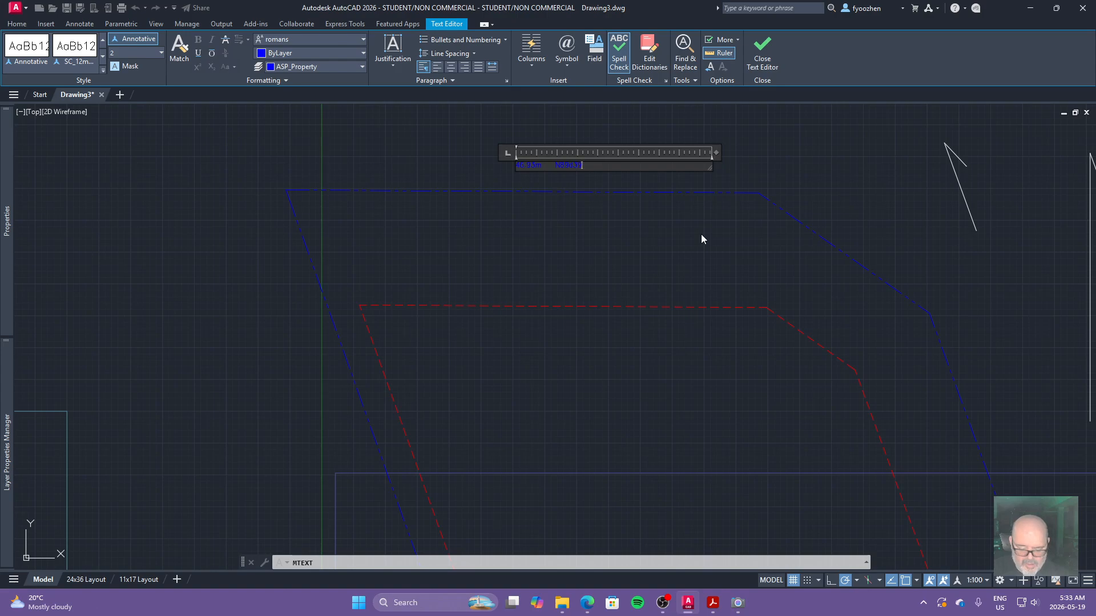
pyautogui.write('10"')
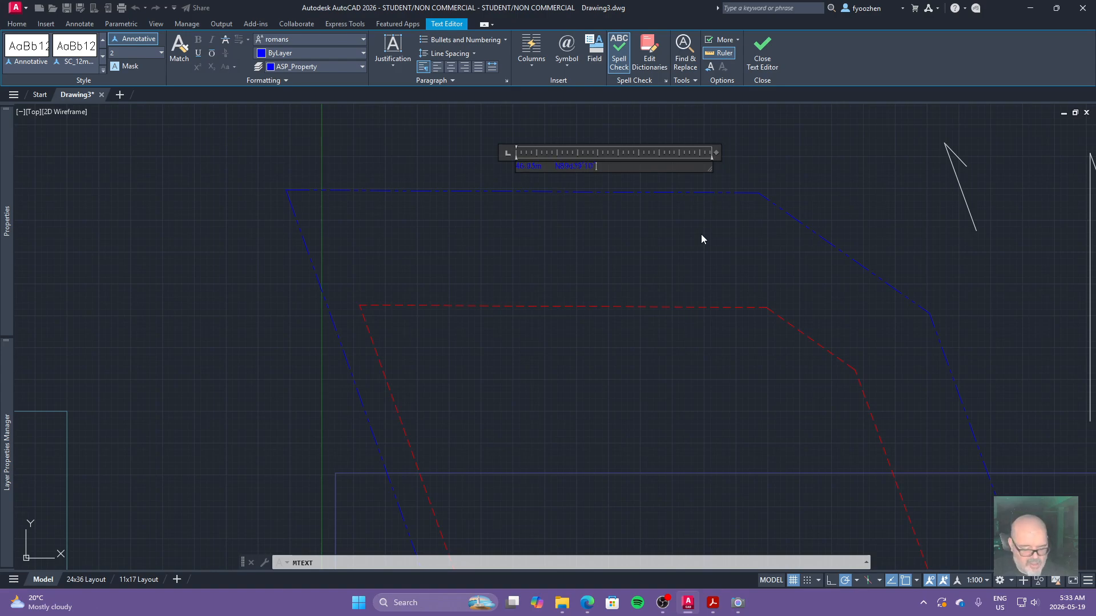
pyautogui.write('W')
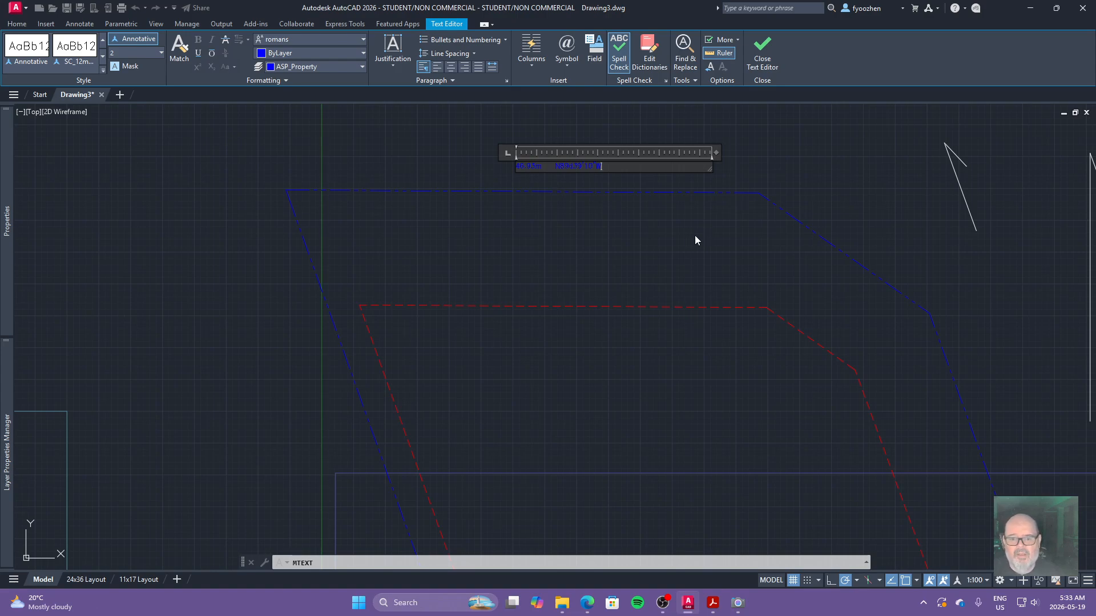
pyautogui.press('Return')
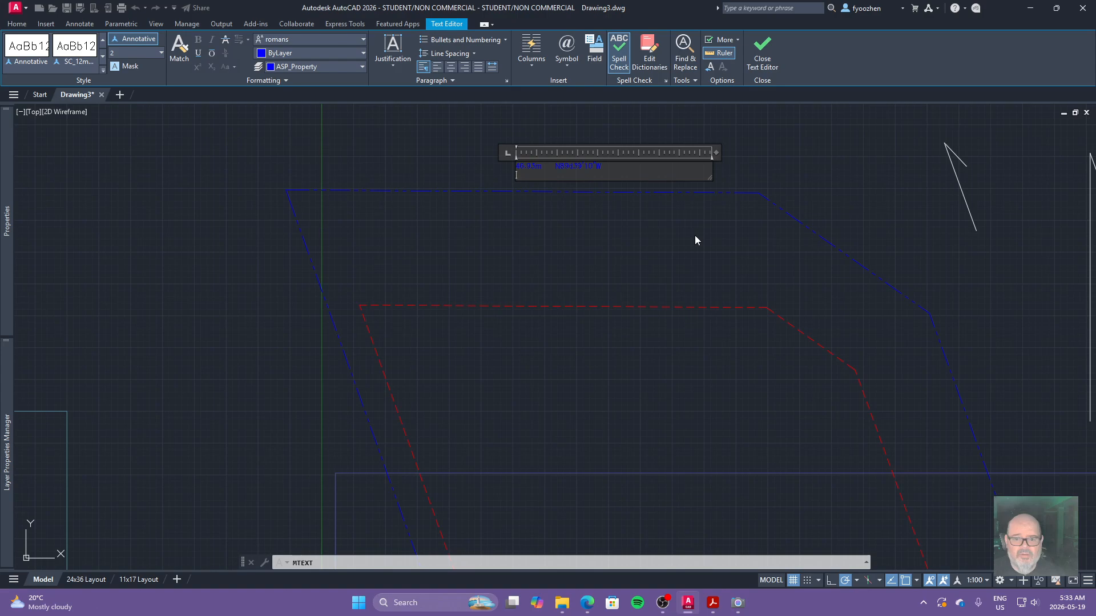
pyautogui.press('BackSpace')
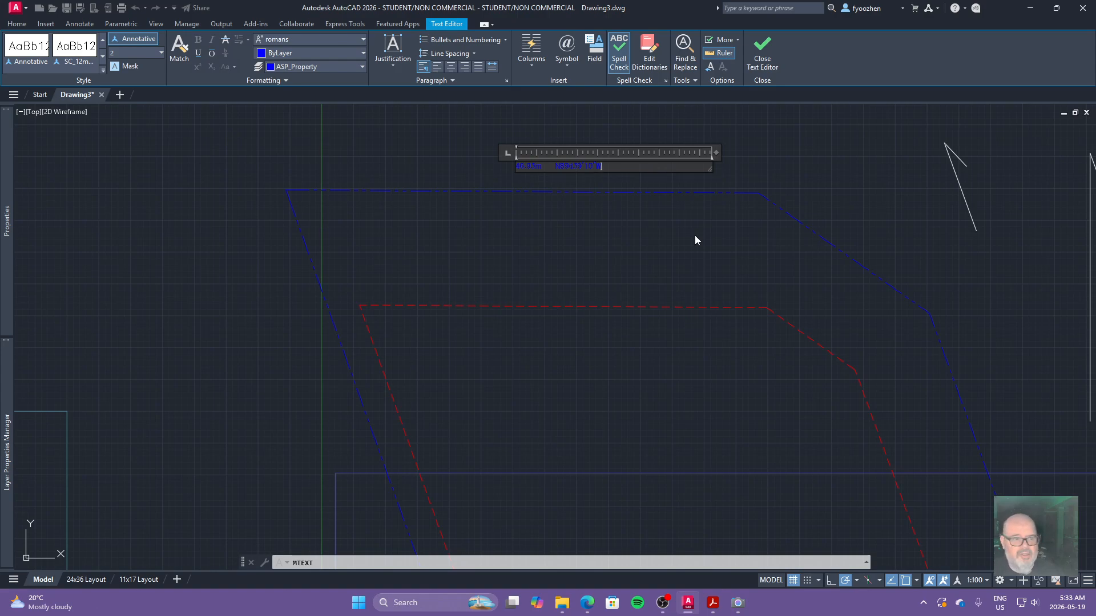
pyautogui.click(695, 236)
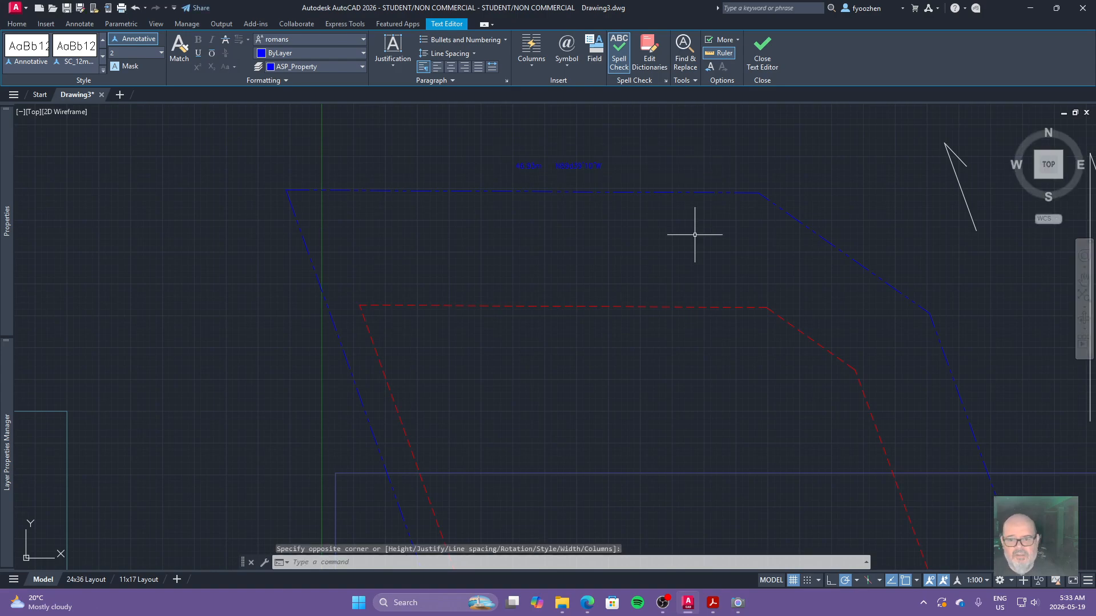
# Change the property line label's text style to SC_3mm.
pyautogui.click(581, 168)
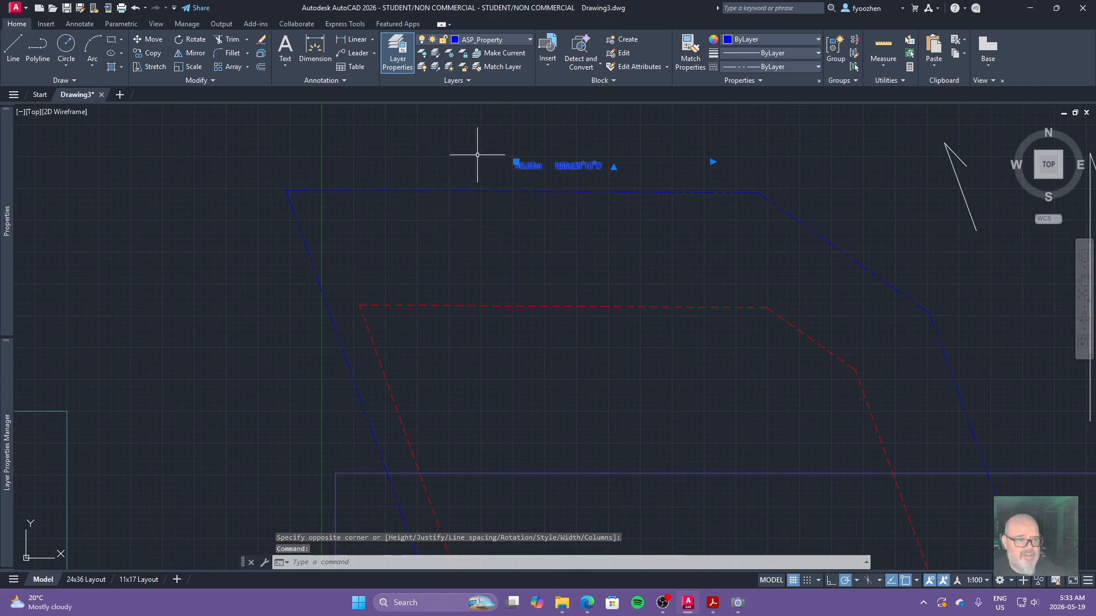
pyautogui.press('Escape')
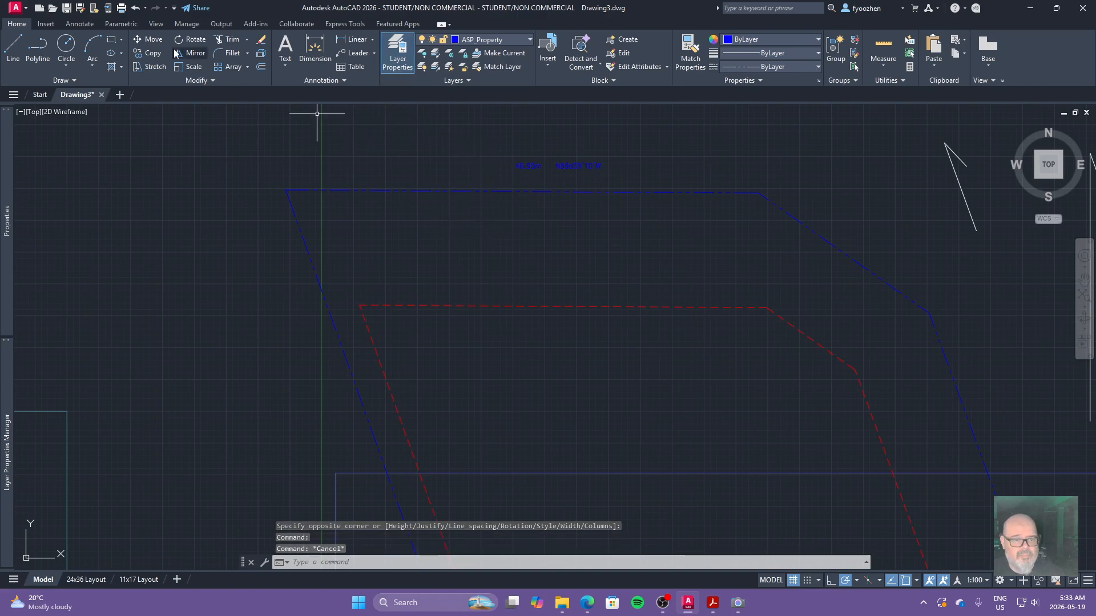
pyautogui.click(81, 25)
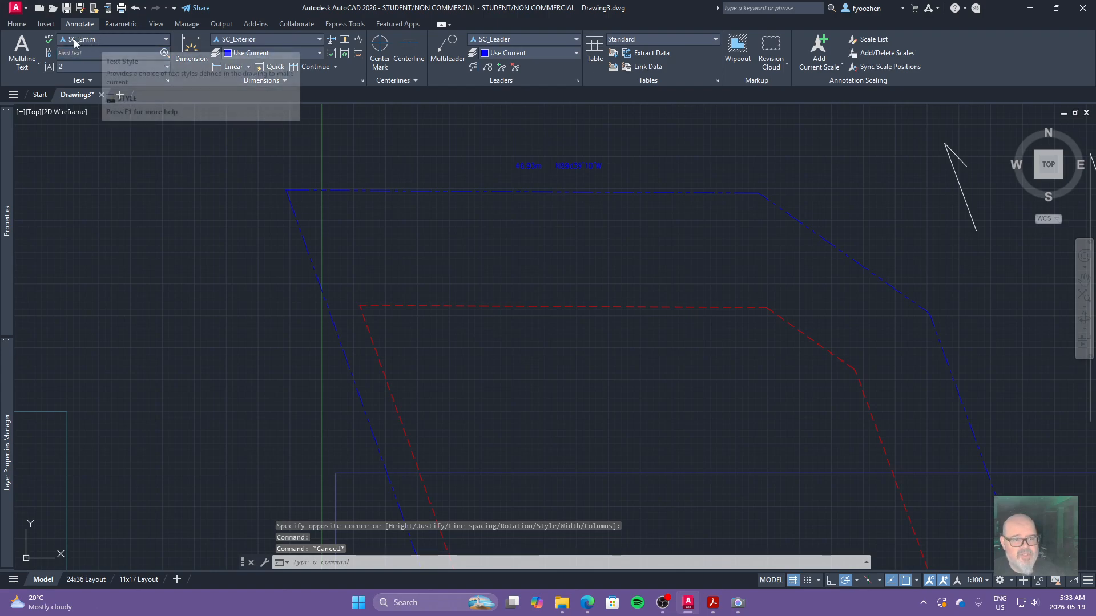
pyautogui.click(107, 38)
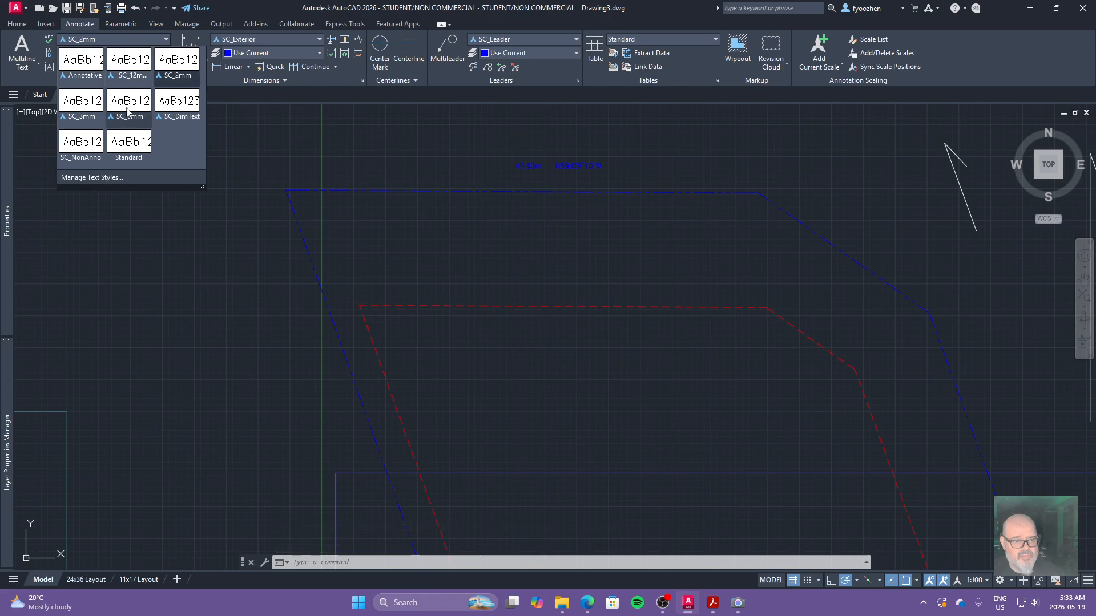
pyautogui.click(536, 142)
pyautogui.click(568, 162)
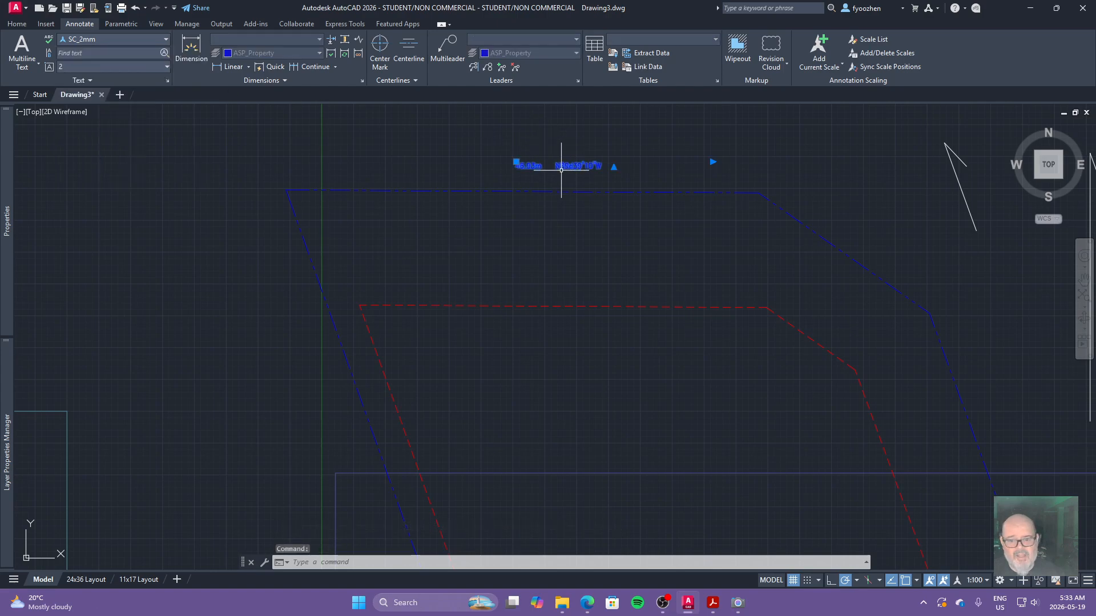
pyautogui.click(134, 42)
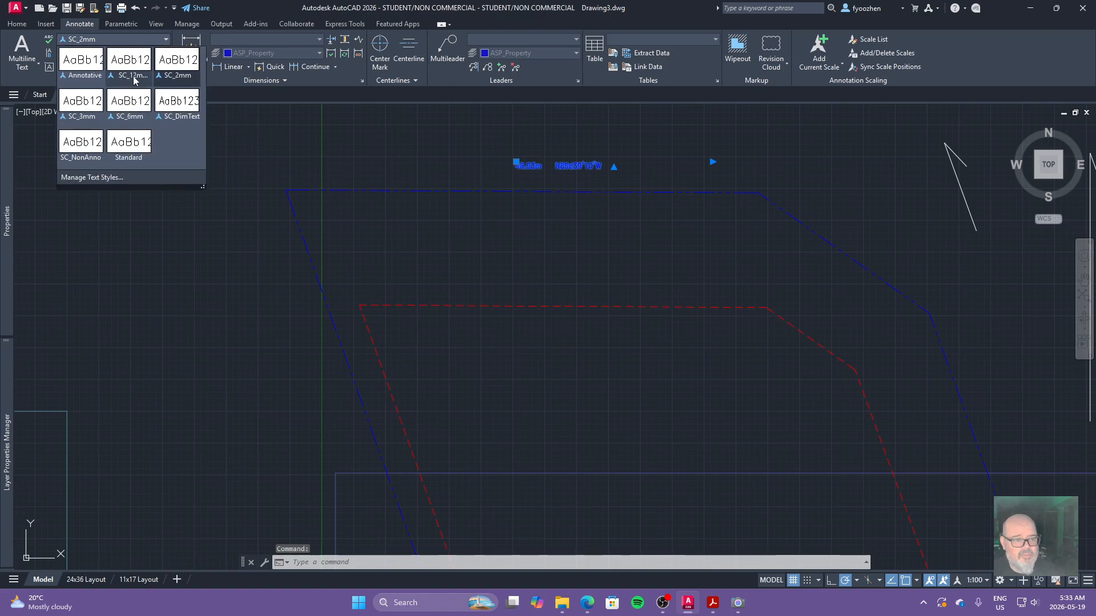
pyautogui.click(83, 108)
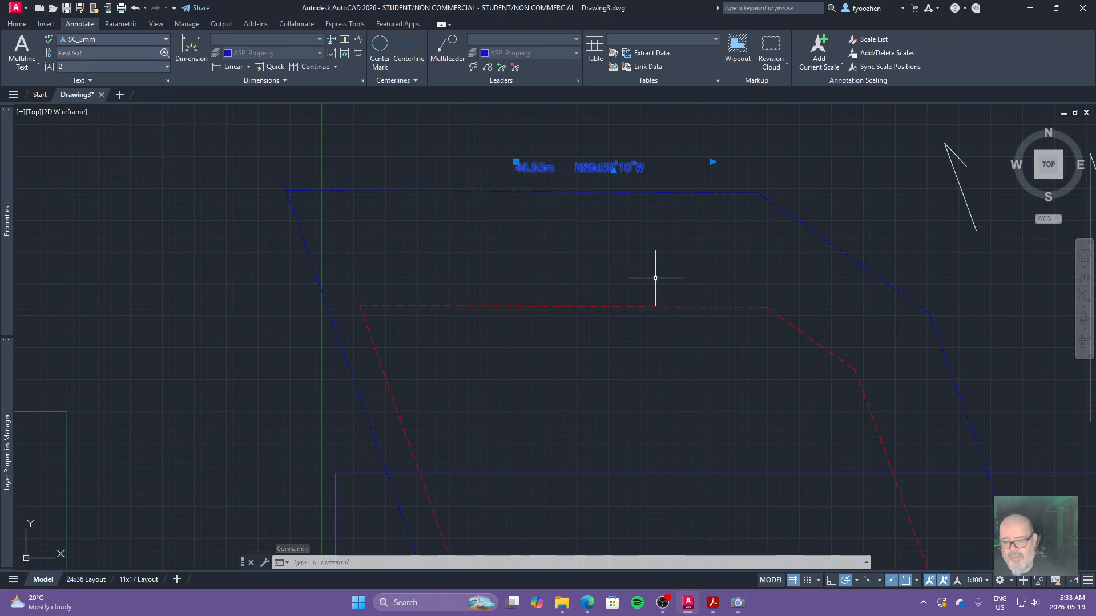
pyautogui.press('Escape')
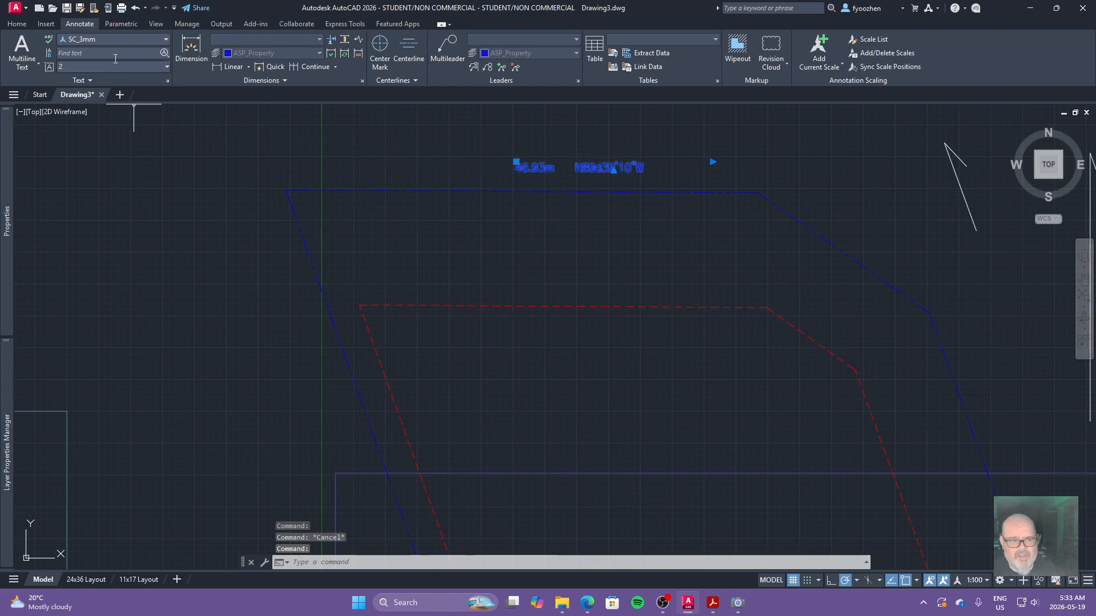
# Return the property line label to the SC_2mm text style.
pyautogui.click(116, 43)
pyautogui.click(177, 67)
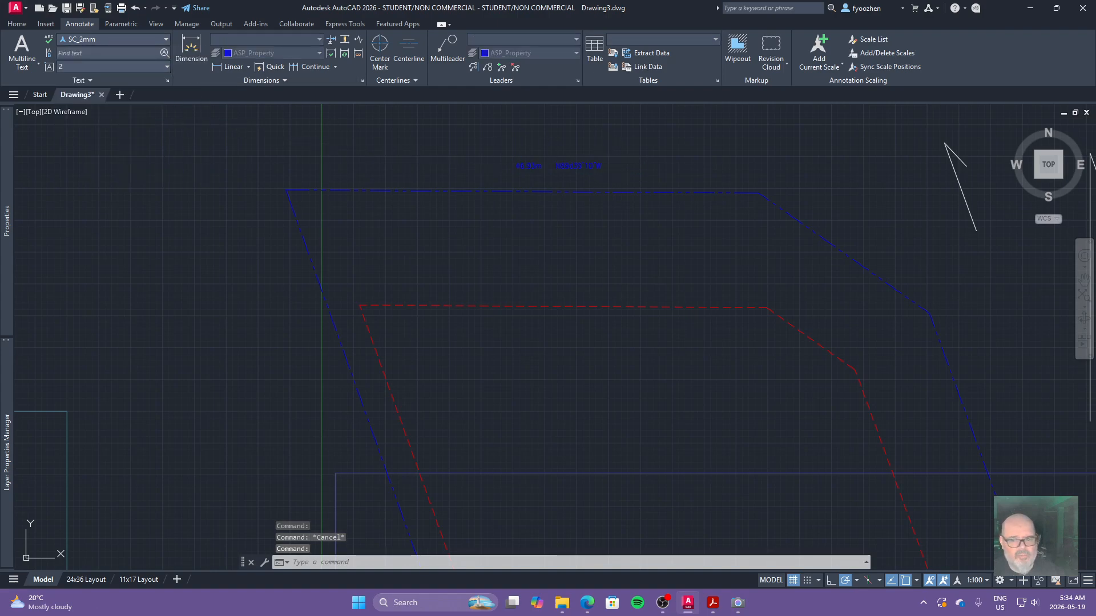
pyautogui.press('Escape')
# Move the length and bearing label to the ASP_Notes layer.
pyautogui.click(616, 178)
pyautogui.click(598, 161)
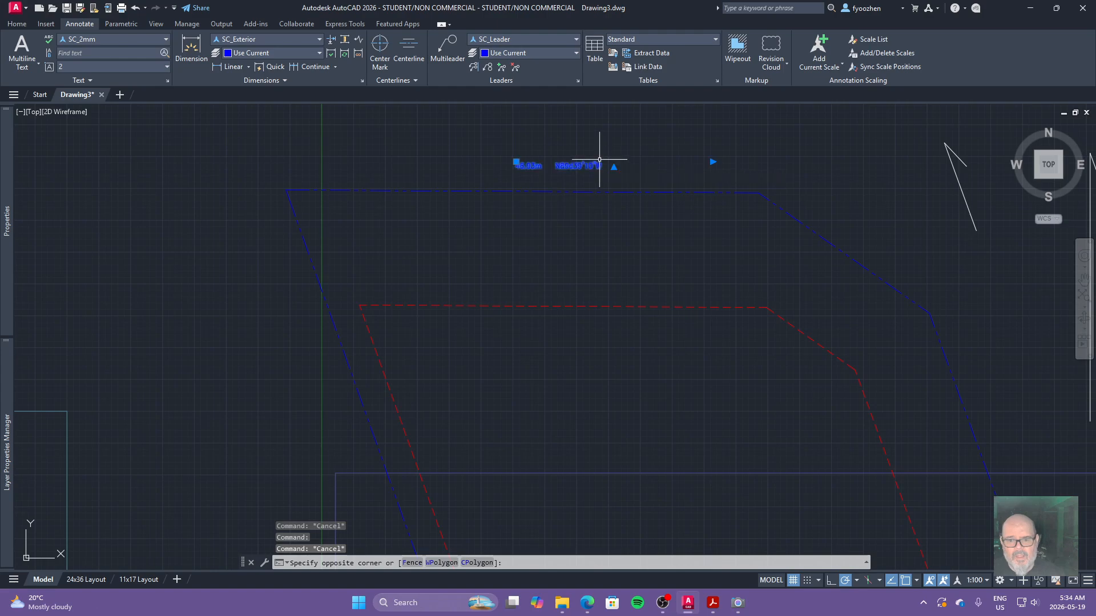
pyautogui.click(18, 24)
pyautogui.click(499, 40)
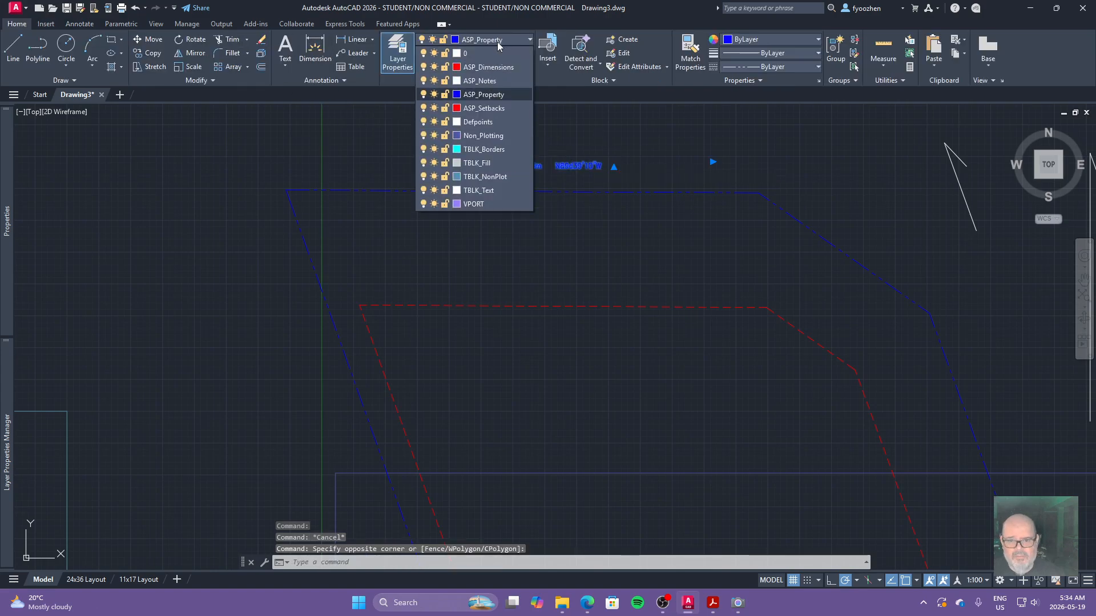
pyautogui.click(485, 80)
pyautogui.press('Escape')
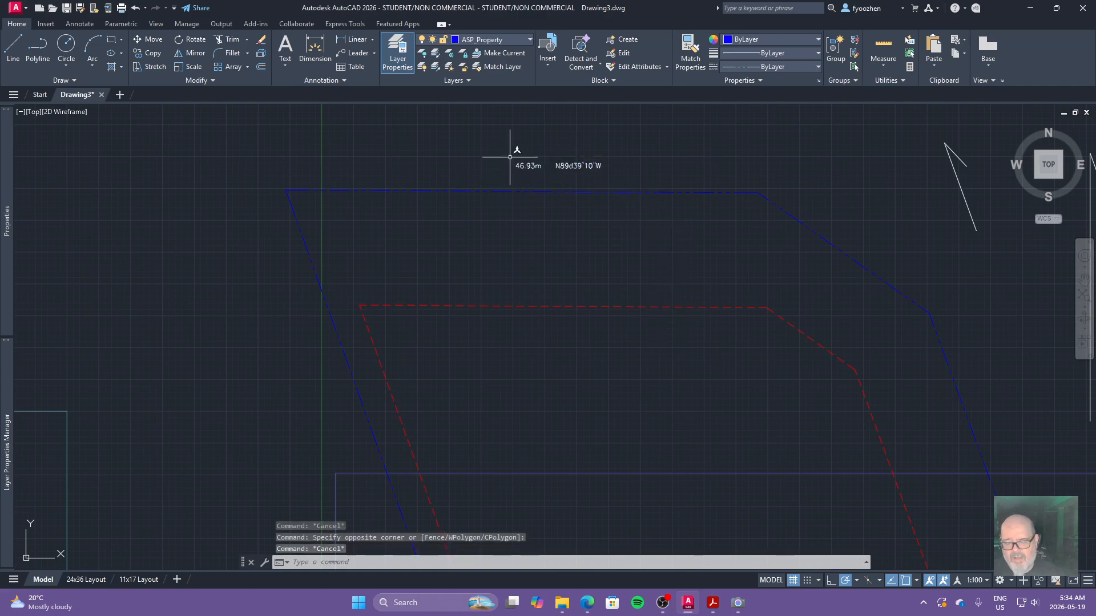
pyautogui.scroll(6, 528, 163)
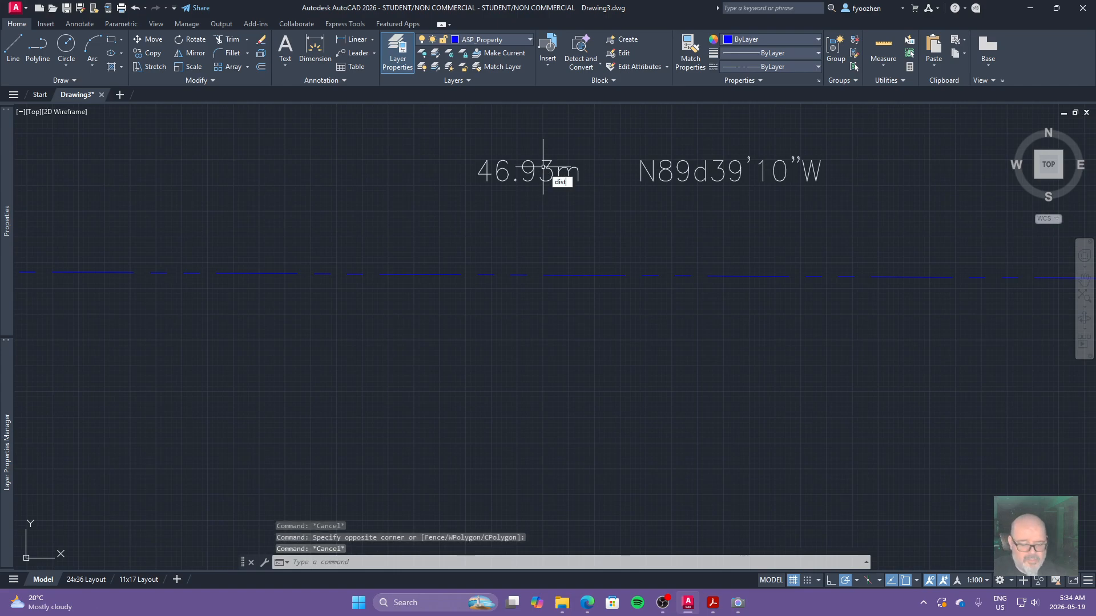
pyautogui.write('dist')
pyautogui.press('Return')
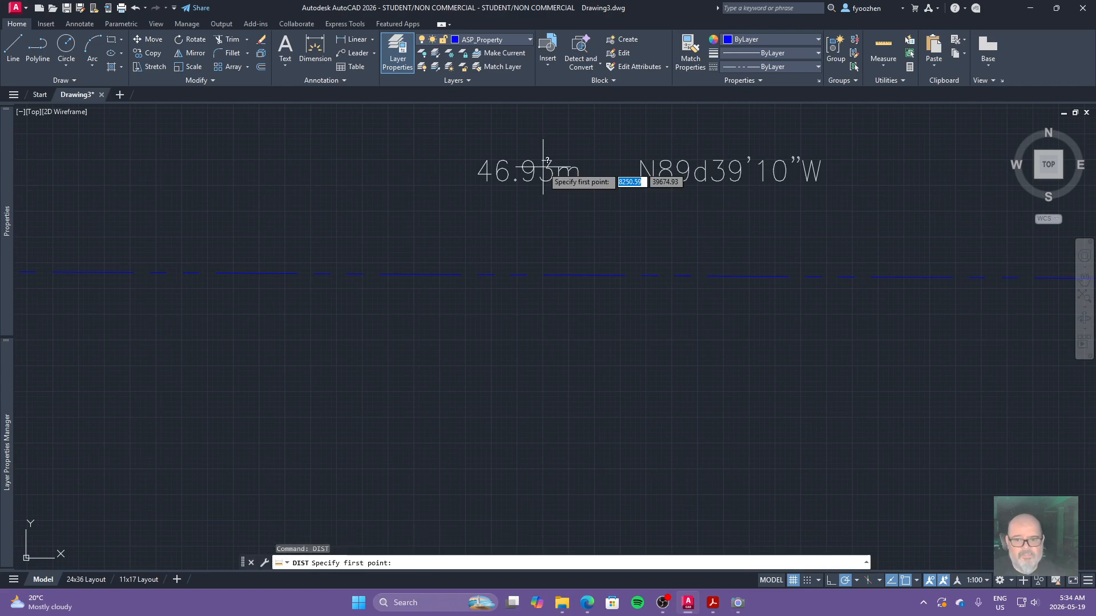
pyautogui.click(461, 182)
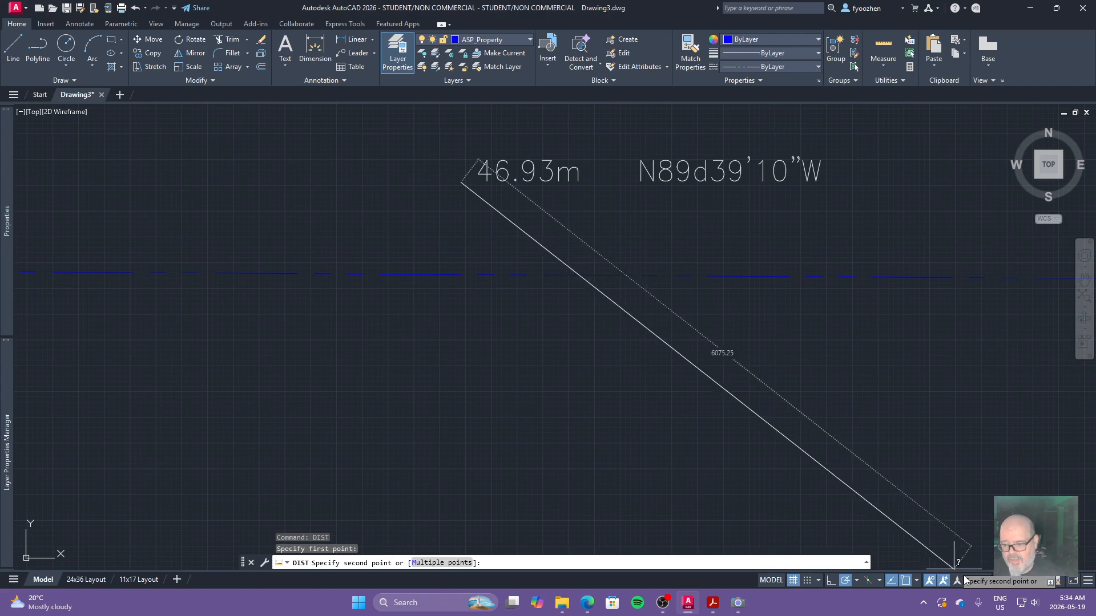
pyautogui.press('Escape')
# Move the length and bearing label so its upper-left insertion point sits on the upper property line.
pyautogui.scroll(-6, 838, 310)
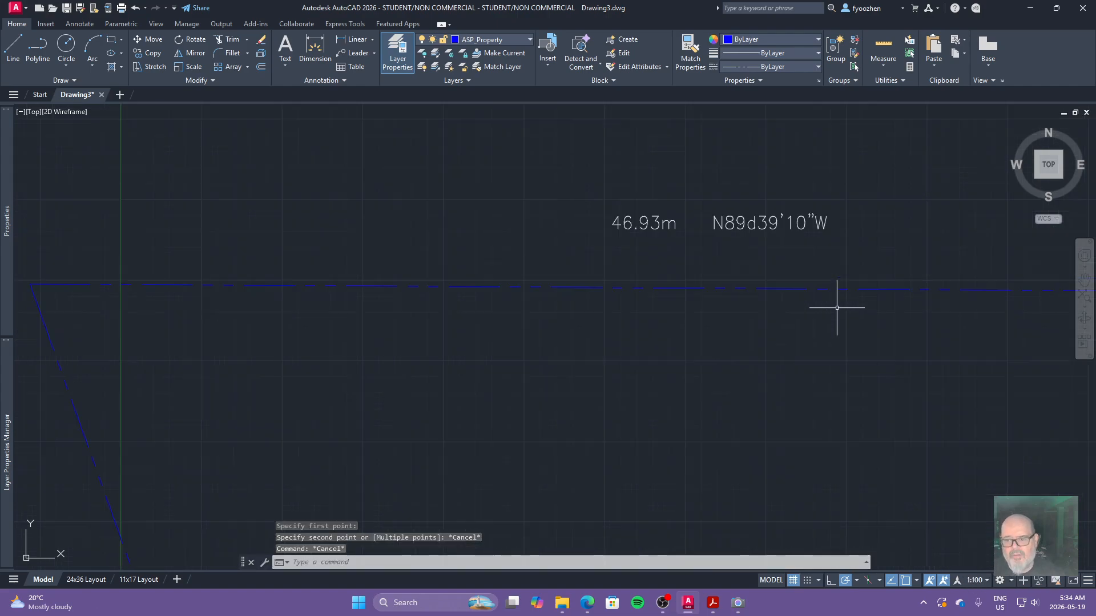
pyautogui.click(598, 239)
pyautogui.click(575, 241)
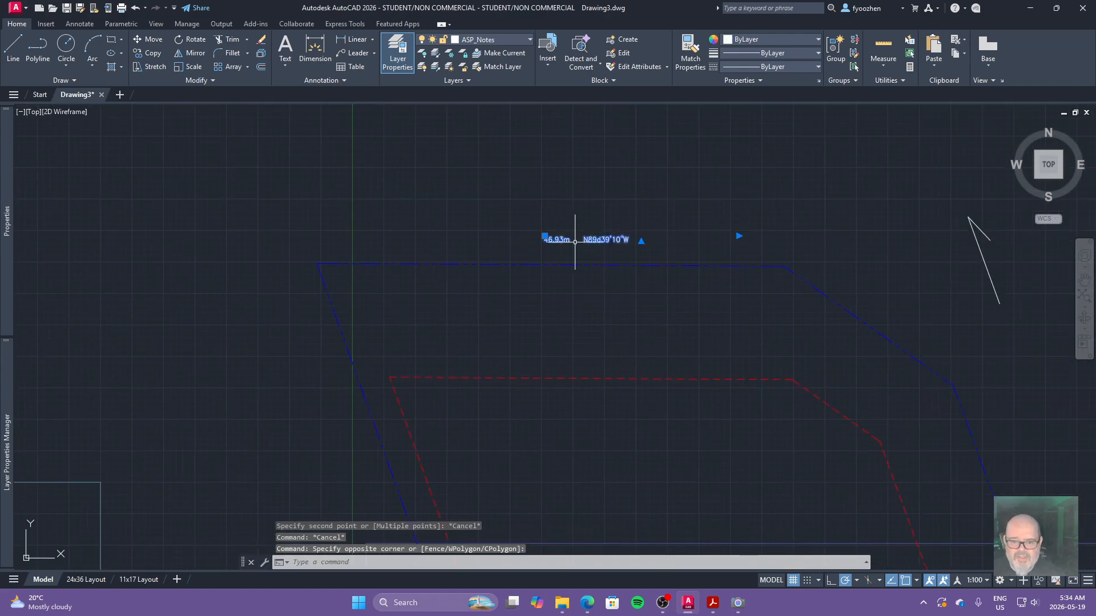
pyautogui.click(543, 233)
pyautogui.scroll(5, 534, 231)
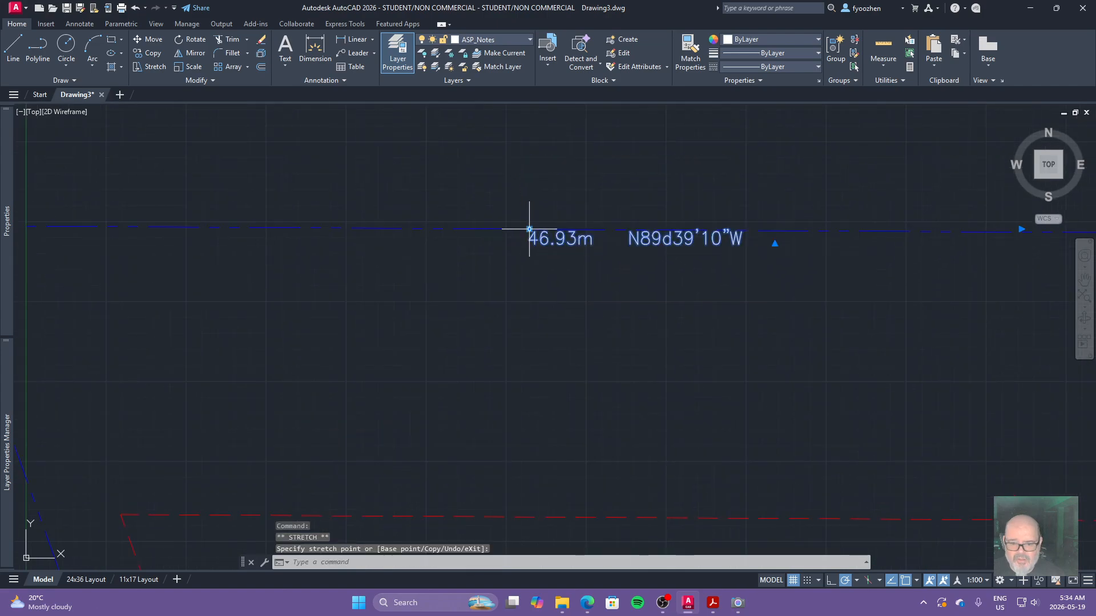
pyautogui.press('Escape')
# Rotate the length and bearing label about its upper-left insertion point to align with the upper property line's eastern endpoint.
pyautogui.click(713, 265)
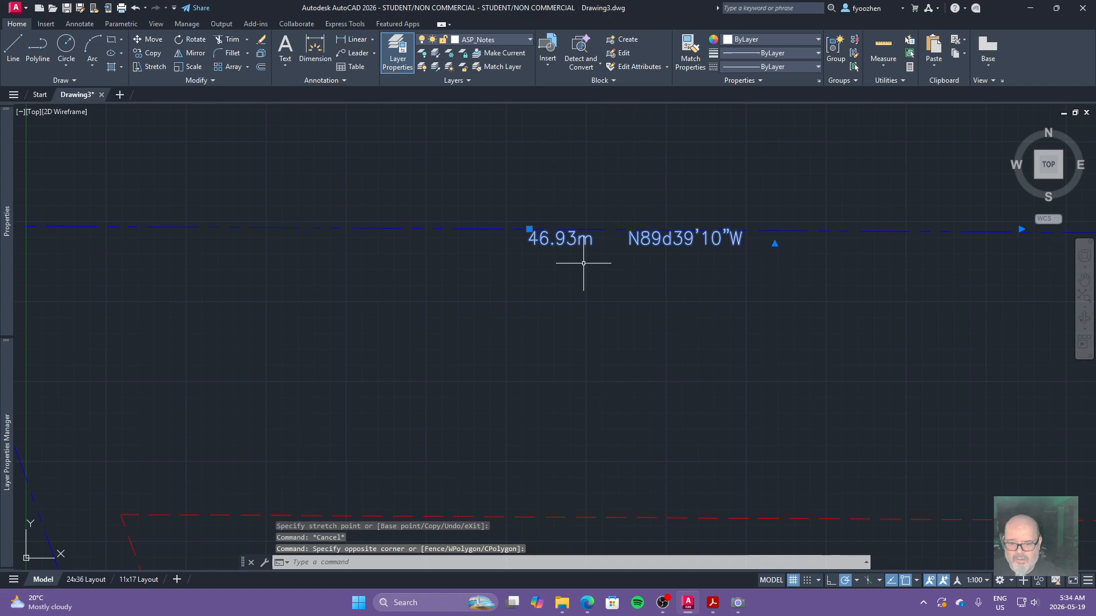
pyautogui.write('Ro')
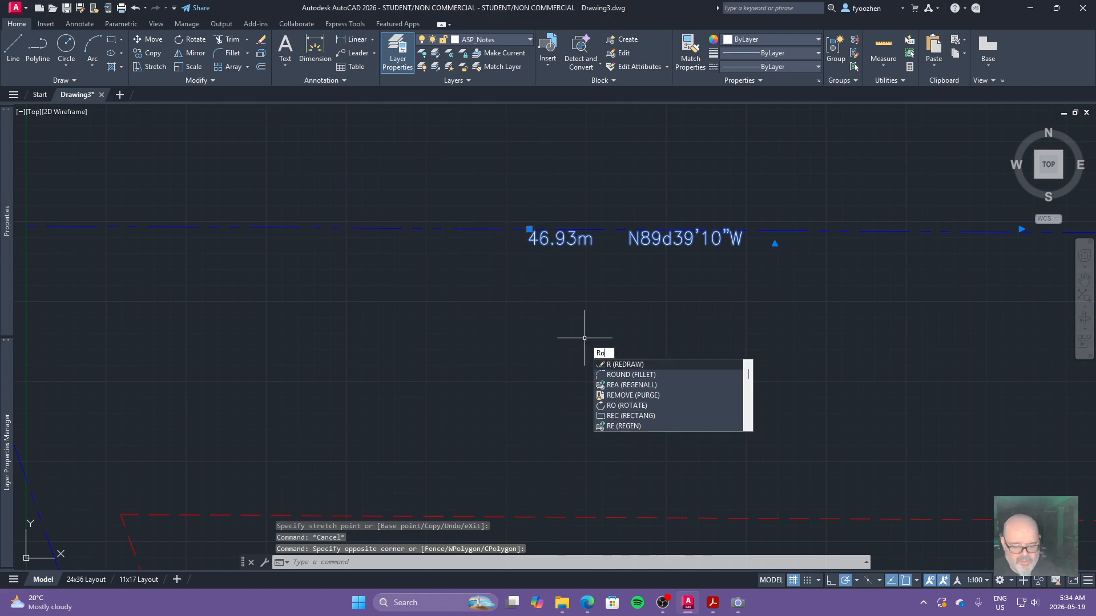
pyautogui.press('Return')
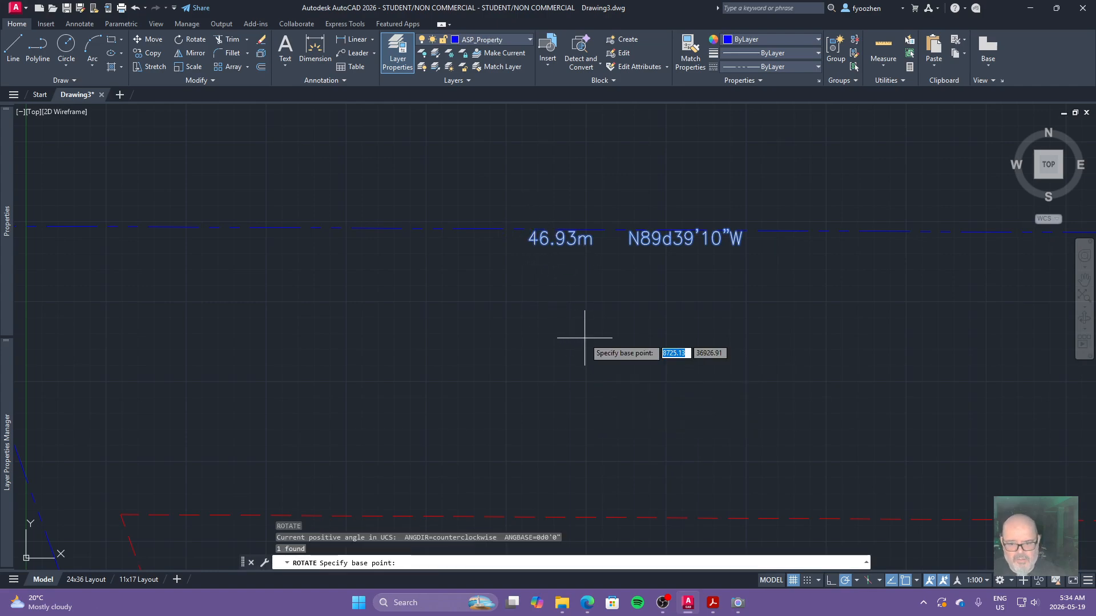
pyautogui.click(528, 231)
pyautogui.moveTo(892, 342); pyautogui.dragTo(393, 321, button='middle')
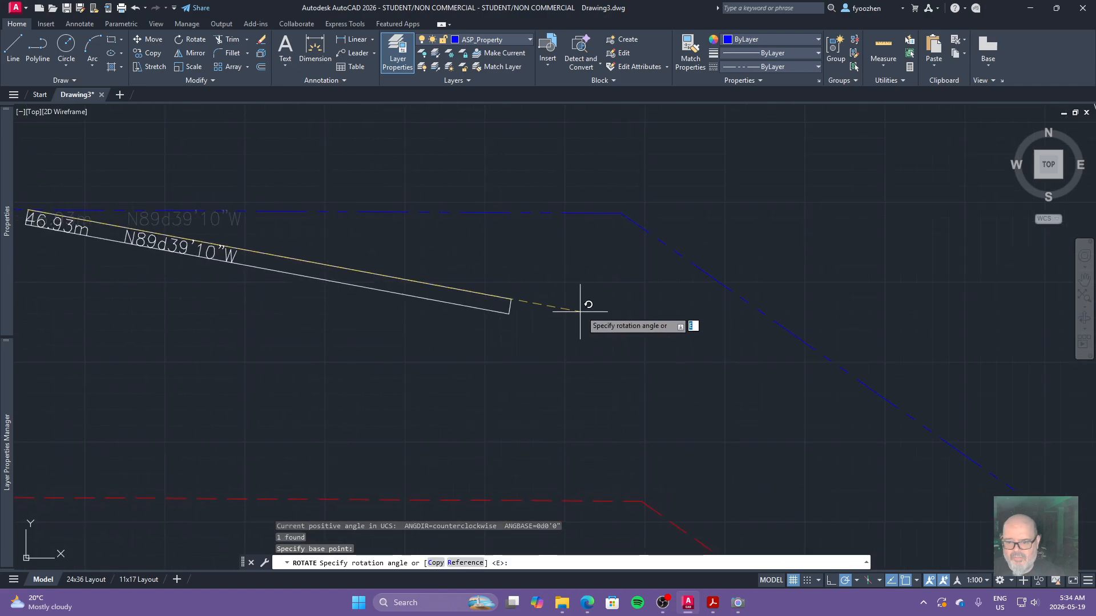
pyautogui.click(627, 219)
pyautogui.moveTo(501, 354); pyautogui.dragTo(905, 377, button='middle')
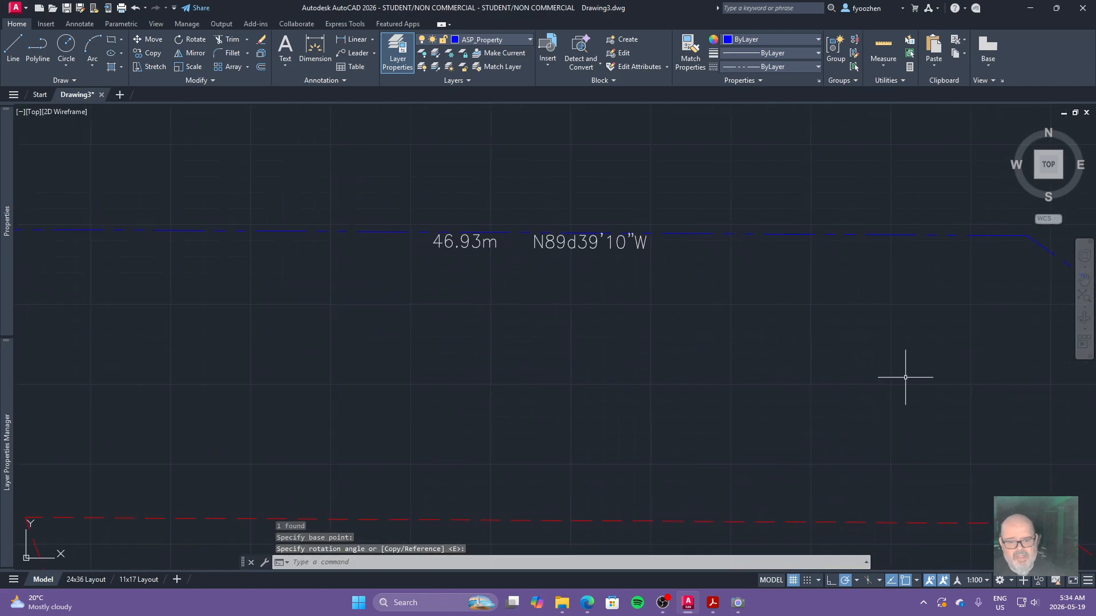
# Move the length and bearing label about 624 units at N 45° W so it sits just above the upper property line.
pyautogui.moveTo(658, 359); pyautogui.dragTo(789, 379, button='middle')
pyautogui.write('m')
pyautogui.press('Return')
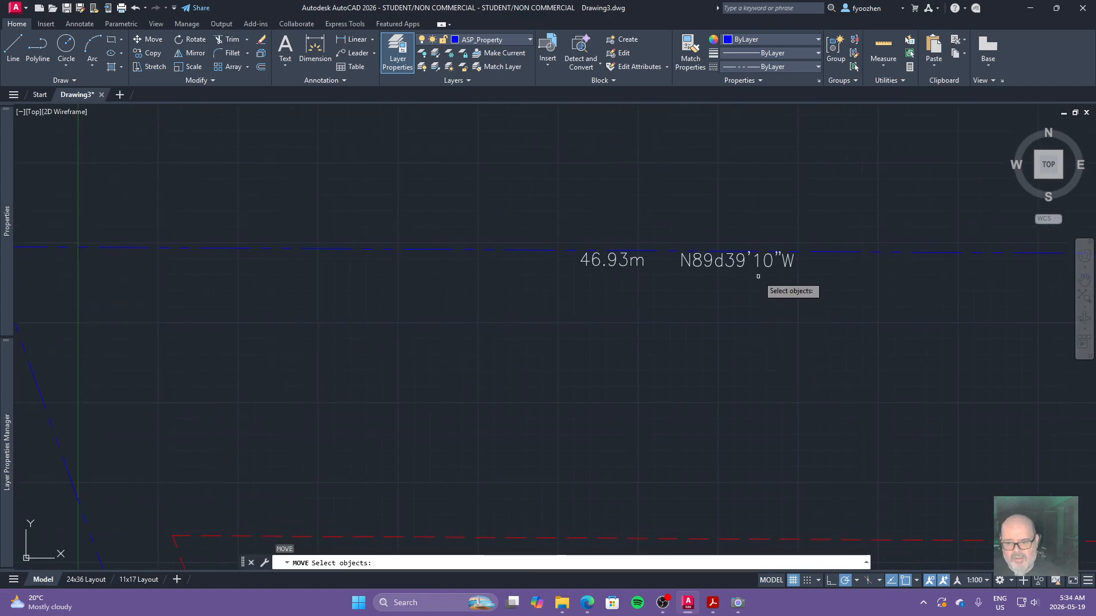
pyautogui.click(757, 276)
pyautogui.press('Return')
pyautogui.click(650, 365)
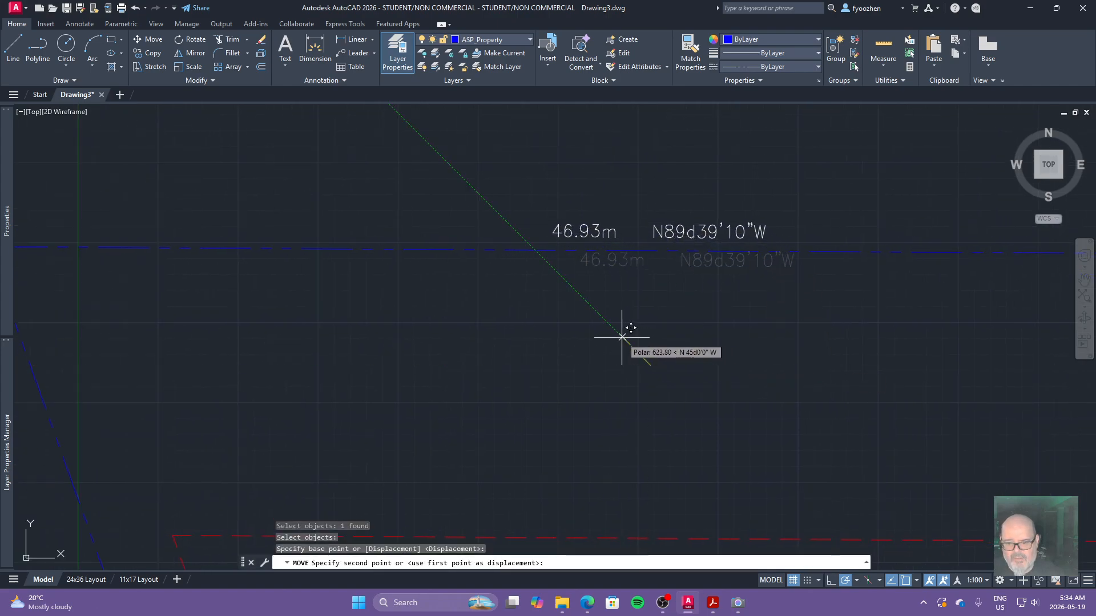
pyautogui.click(621, 337)
# Inspect the label above the upper property line in the 24x36 Layout from paper space, and return to model space.
pyautogui.scroll(-4, 808, 416)
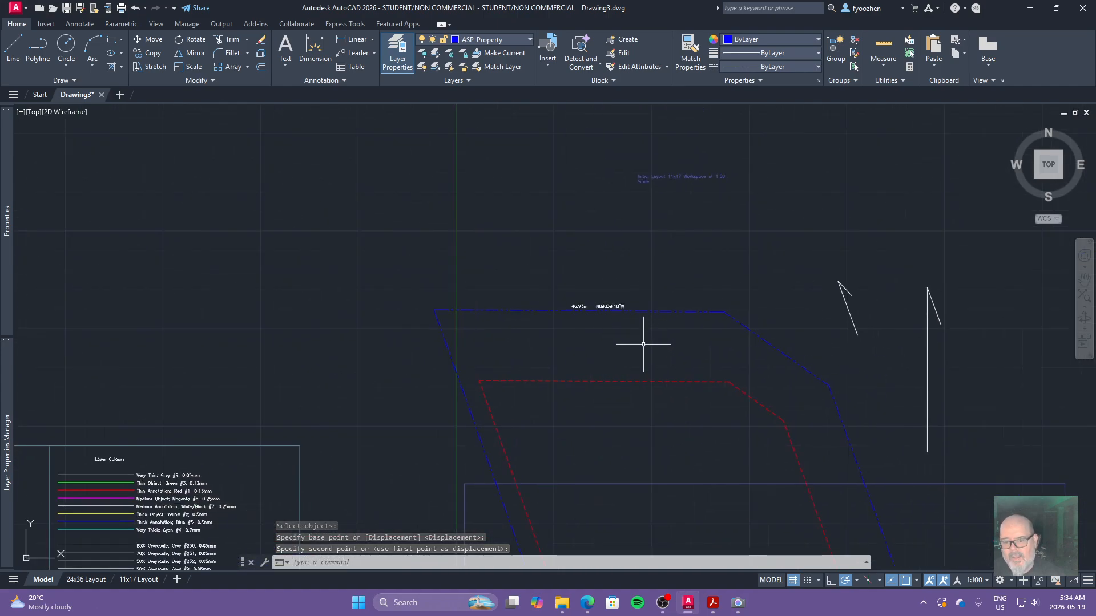
pyautogui.click(85, 580)
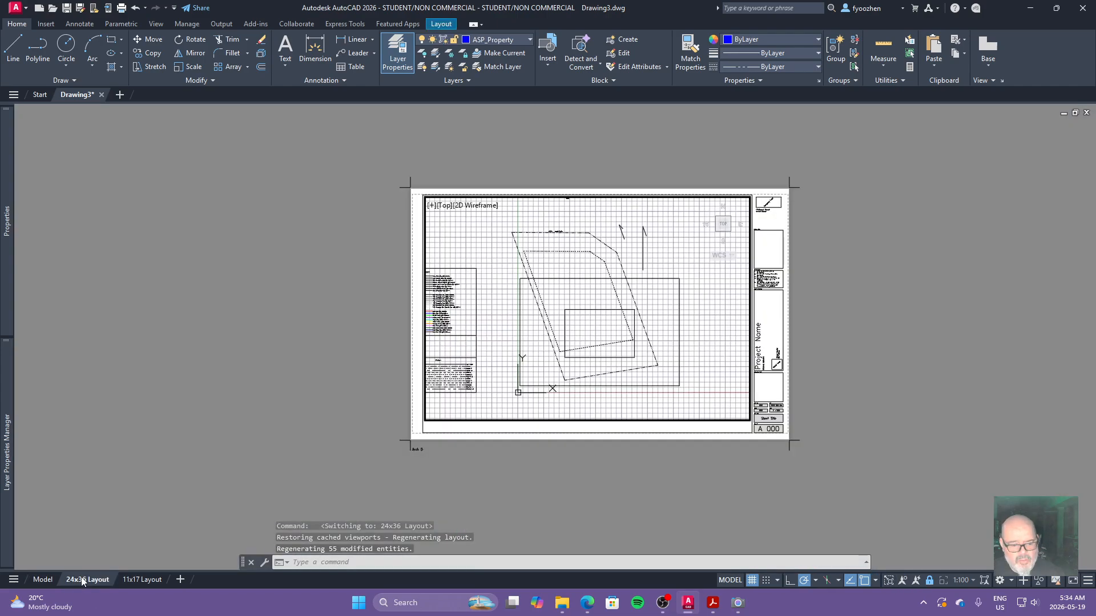
pyautogui.doubleClick(328, 268)
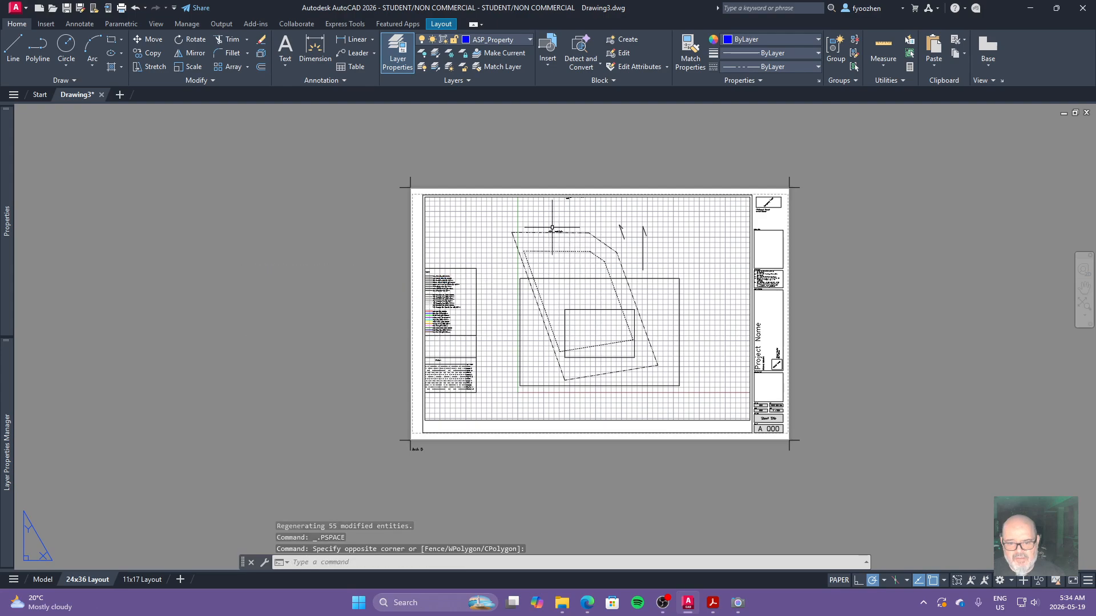
pyautogui.scroll(10, 551, 229)
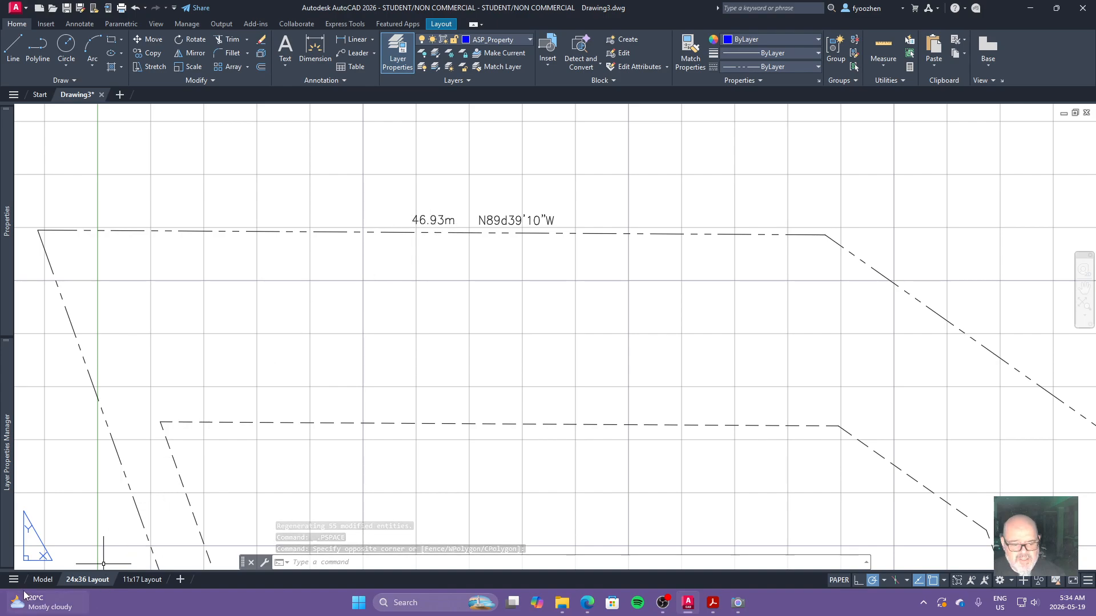
pyautogui.click(43, 579)
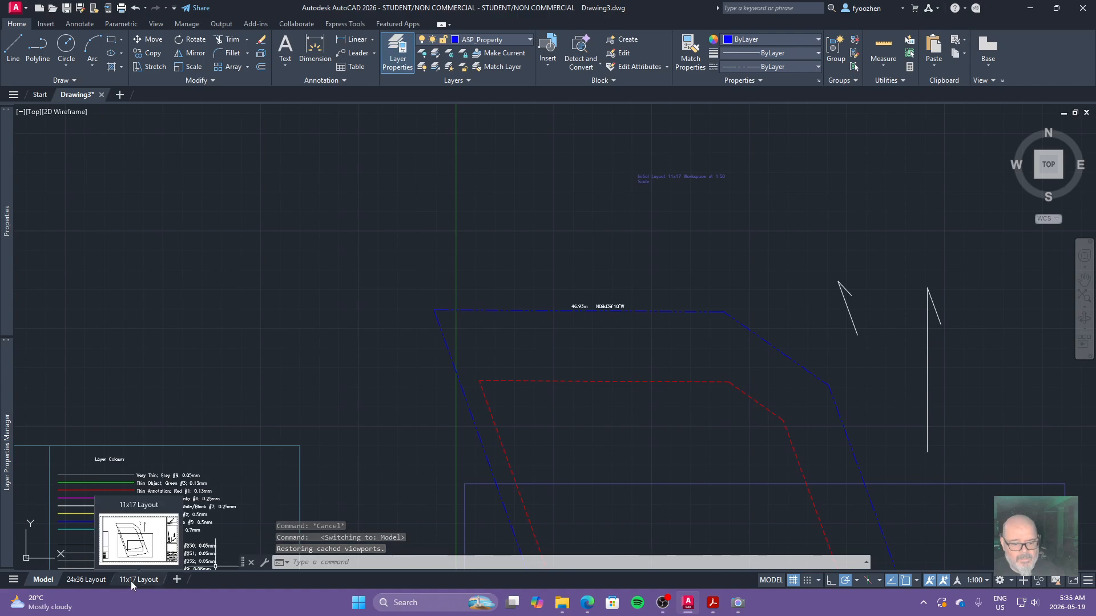
# Measure the label's text height in paper space on the 24x36 Layout and return to model space.
pyautogui.click(102, 581)
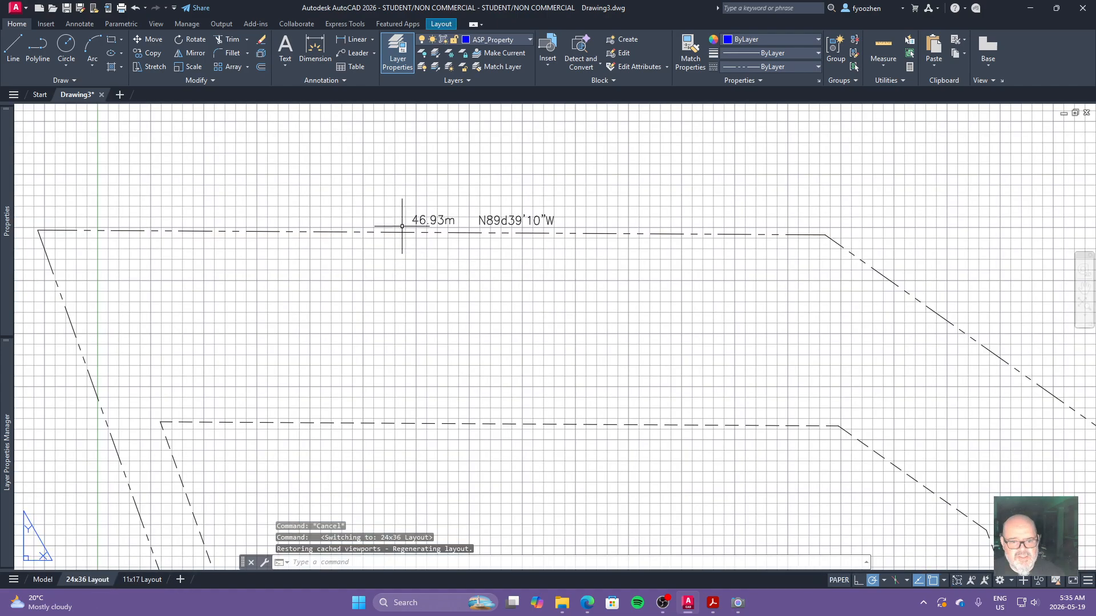
pyautogui.press('Return')
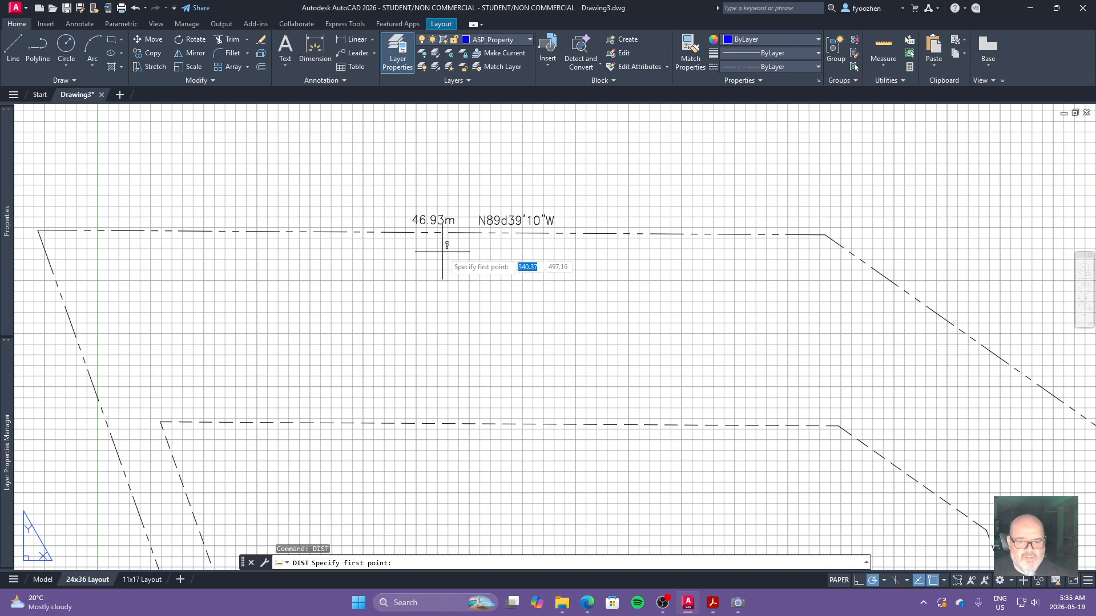
pyautogui.click(390, 224)
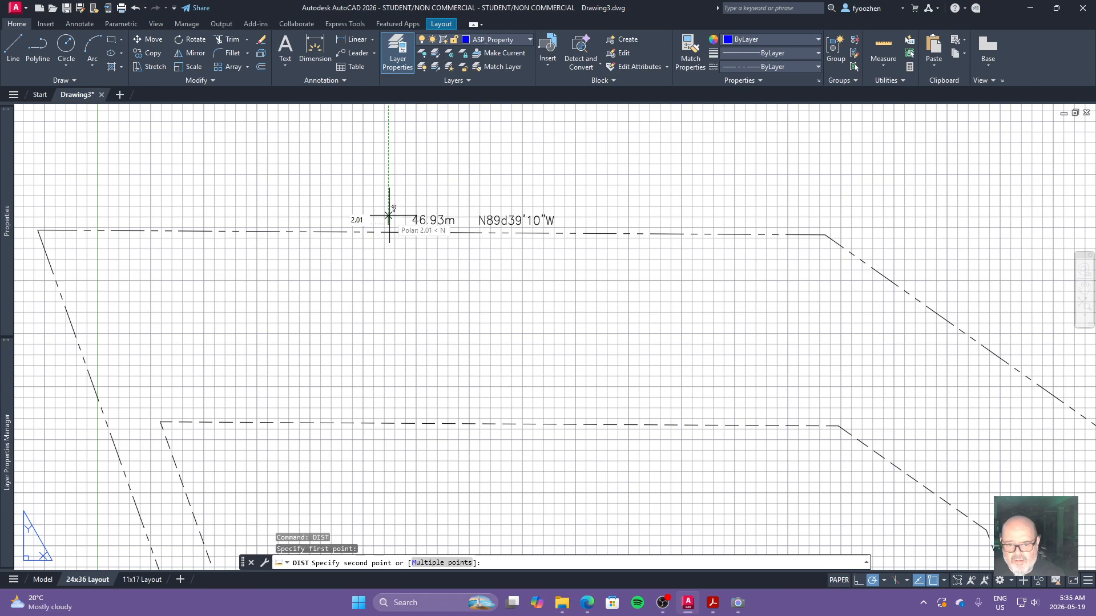
pyautogui.press('Escape')
pyautogui.press('Escape')
pyautogui.press('Escape')
pyautogui.scroll(-5, 500, 266)
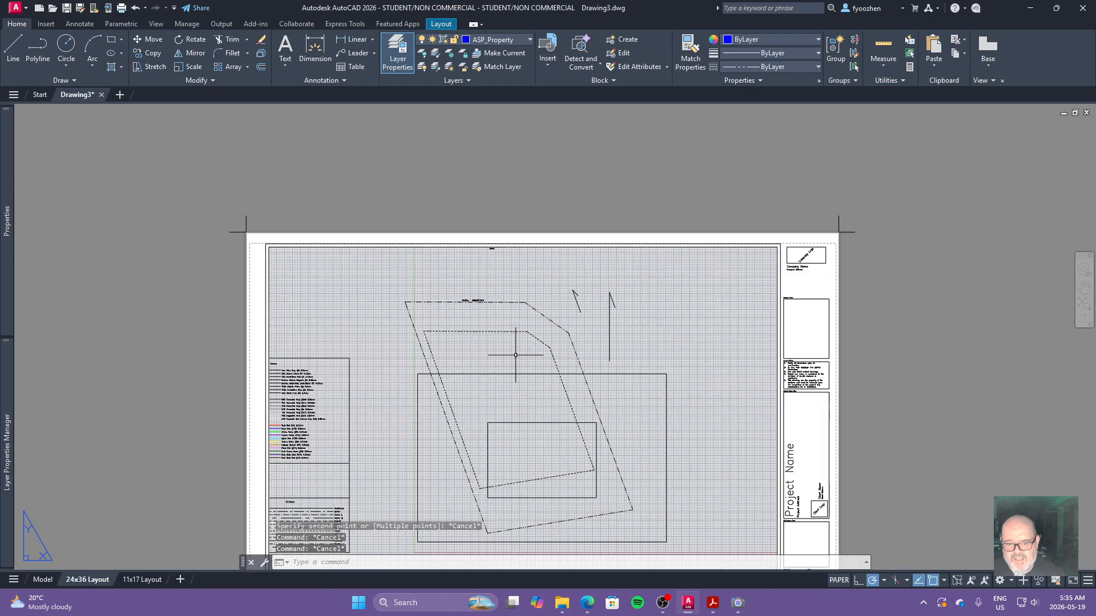
pyautogui.click(43, 579)
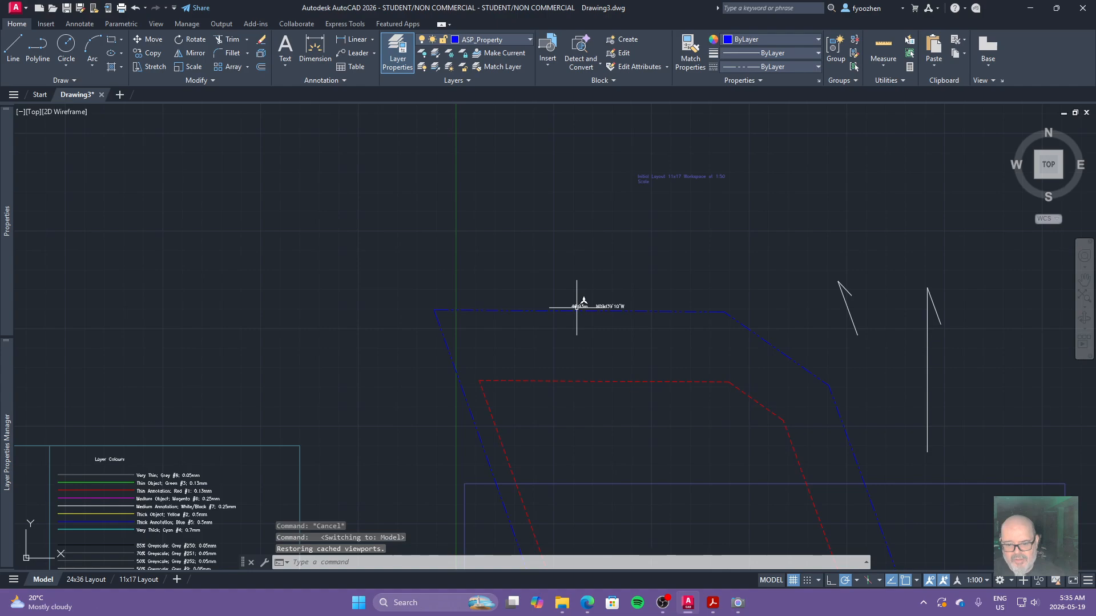
# Compare how the upper property line's label displays in the 24x36 and 11x17 layouts.
pyautogui.click(93, 579)
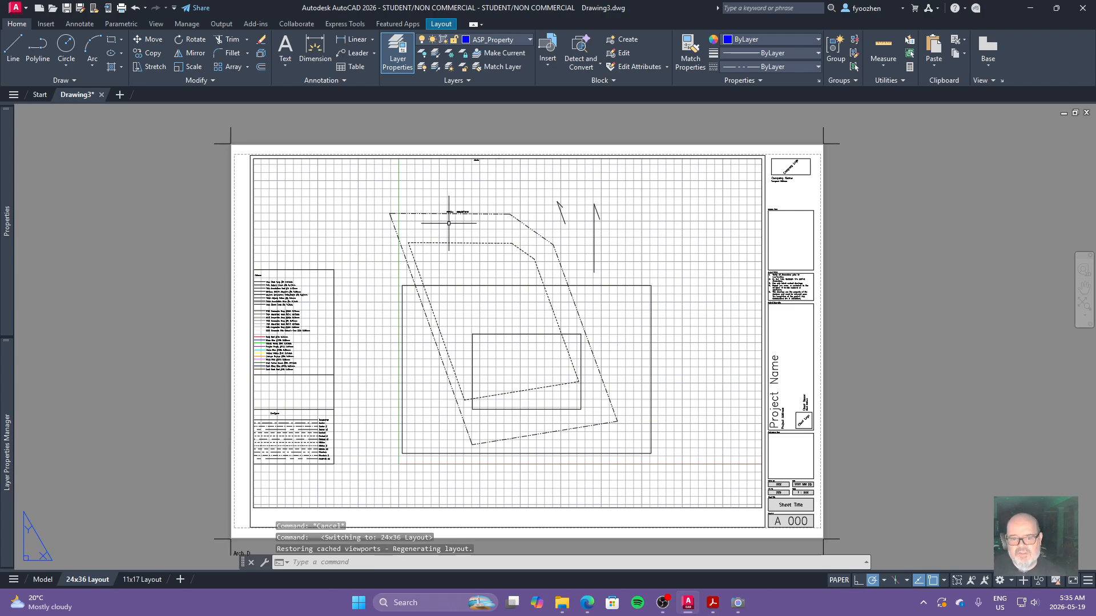
pyautogui.click(143, 582)
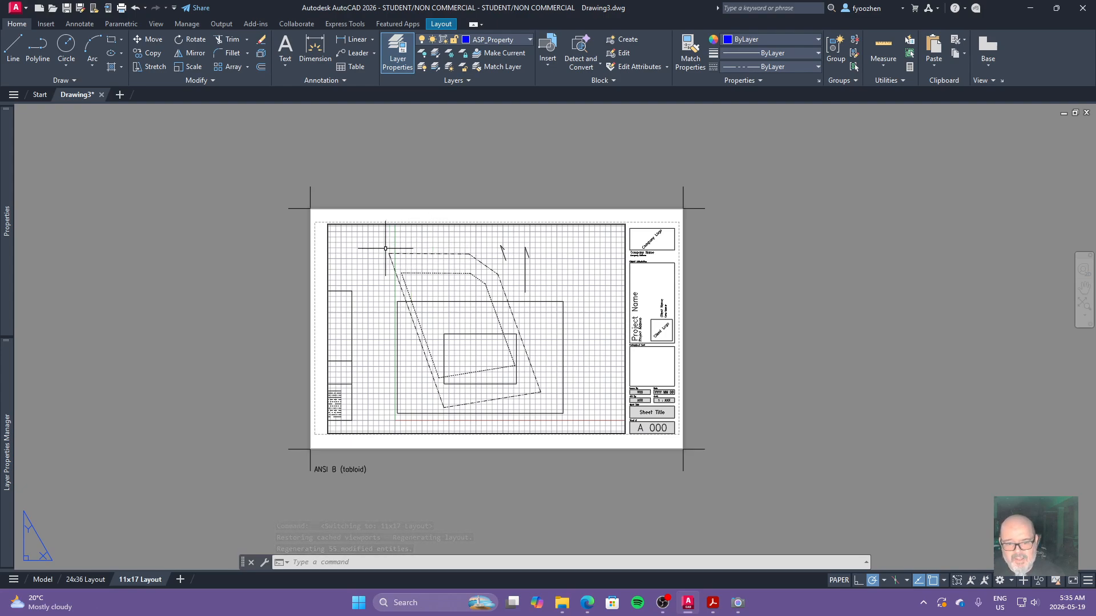
pyautogui.click(42, 580)
# Review the annotative scales assigned to the length and bearing label and check the 11x17 Layout for the label.
pyautogui.click(601, 307)
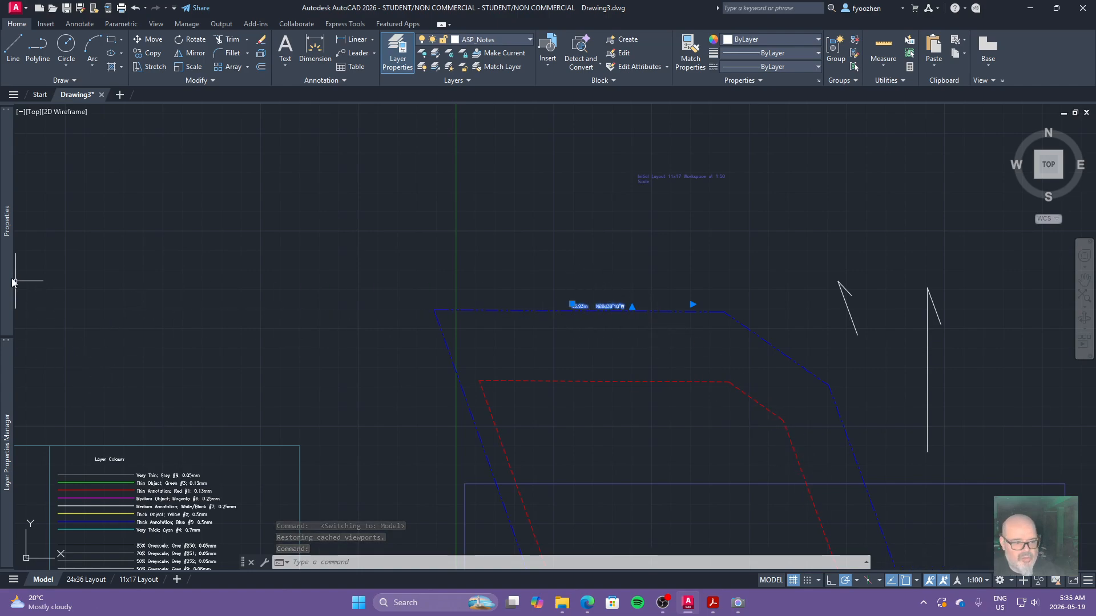
pyautogui.moveTo(11, 282)
pyautogui.click(138, 301)
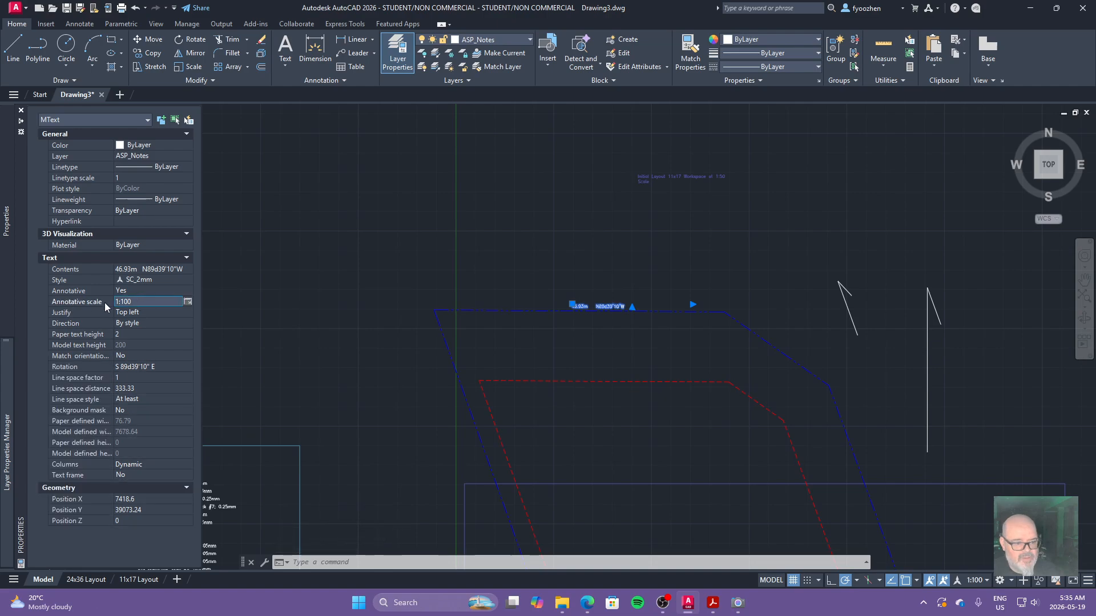
pyautogui.click(186, 301)
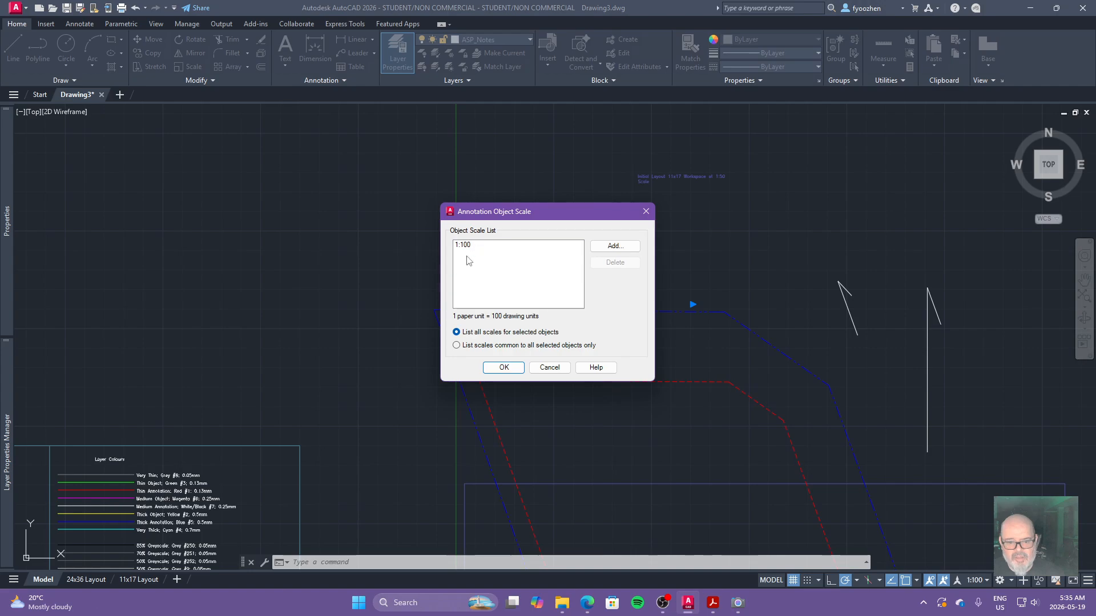
pyautogui.click(549, 367)
pyautogui.press('Escape')
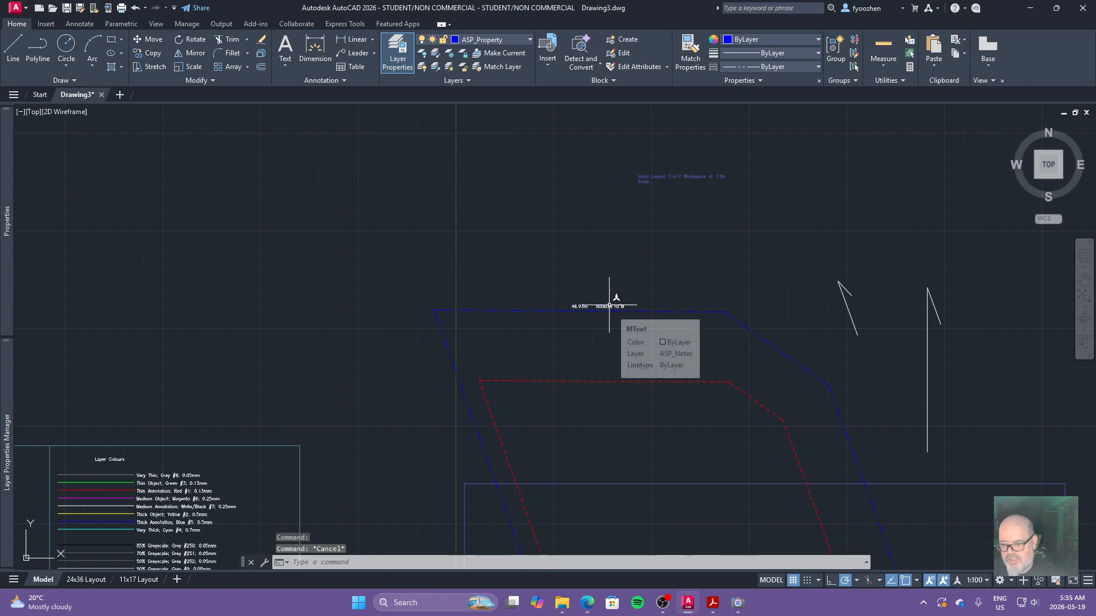
pyautogui.click(140, 580)
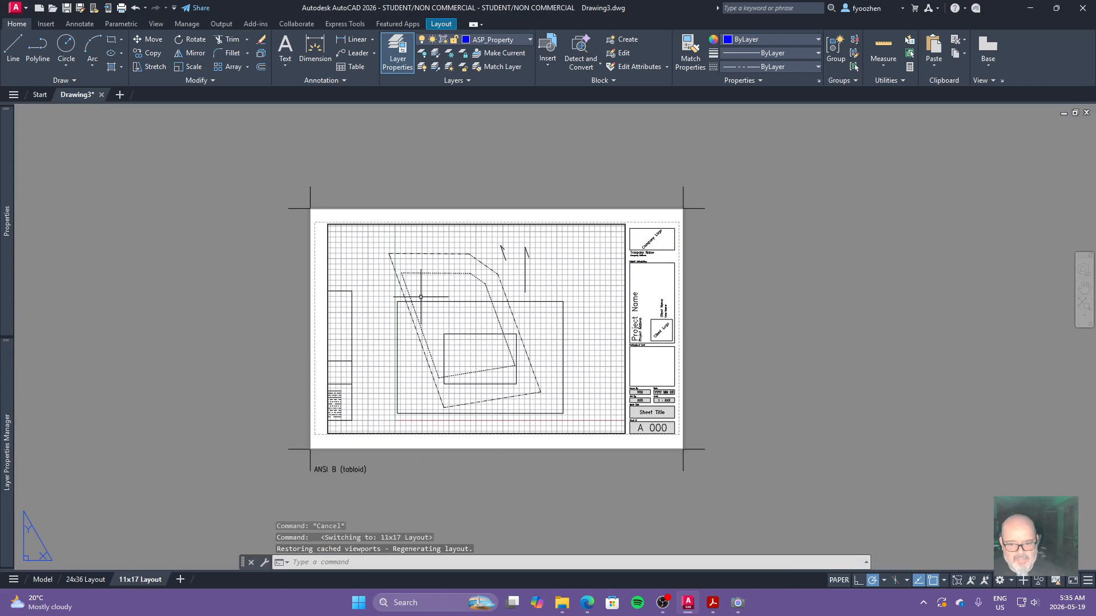
pyautogui.click(44, 580)
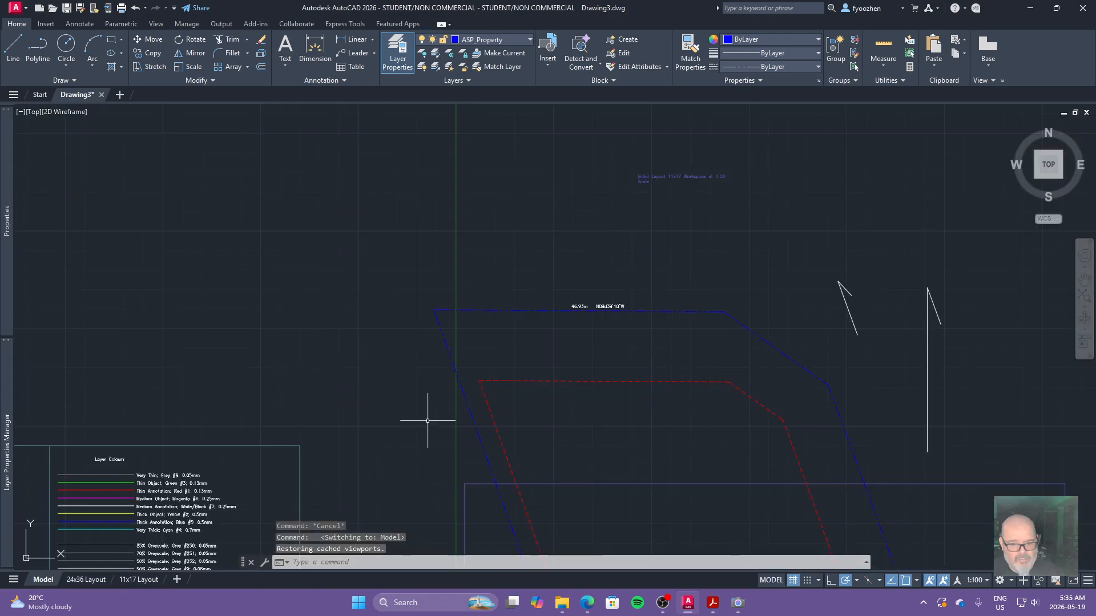
# Add the 1:200 annotative scale to the length and bearing label above the upper property line.
pyautogui.click(579, 307)
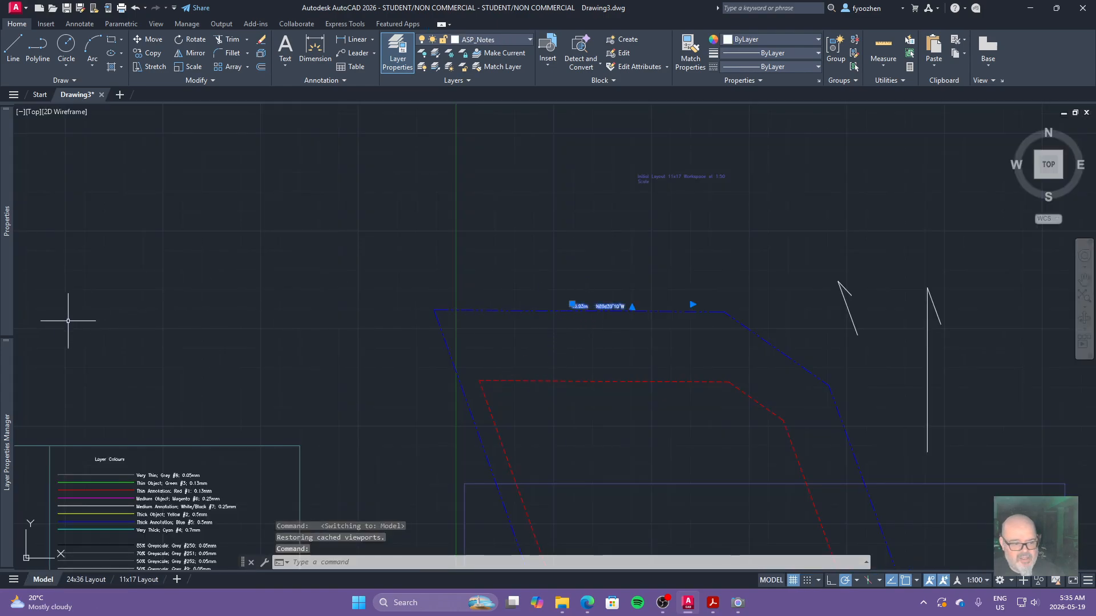
pyautogui.moveTo(7, 299)
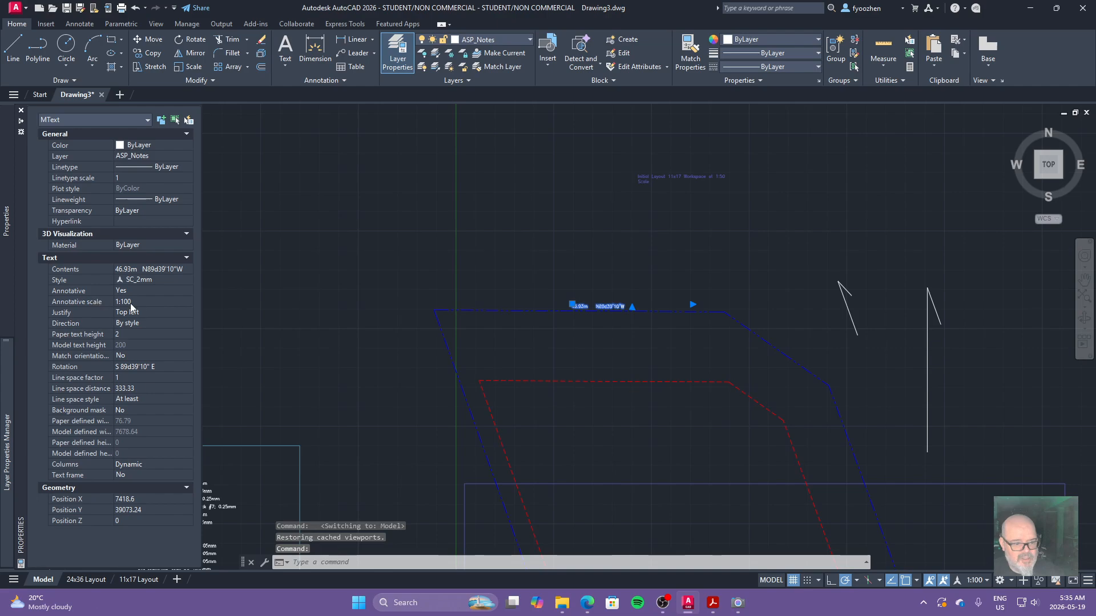
pyautogui.click(188, 301)
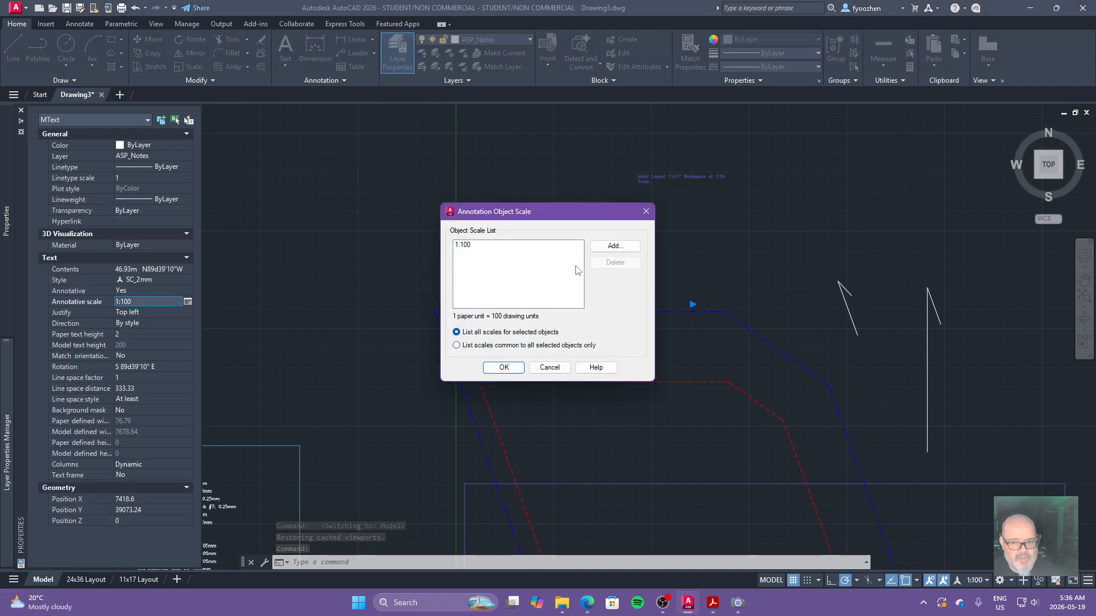
pyautogui.click(625, 246)
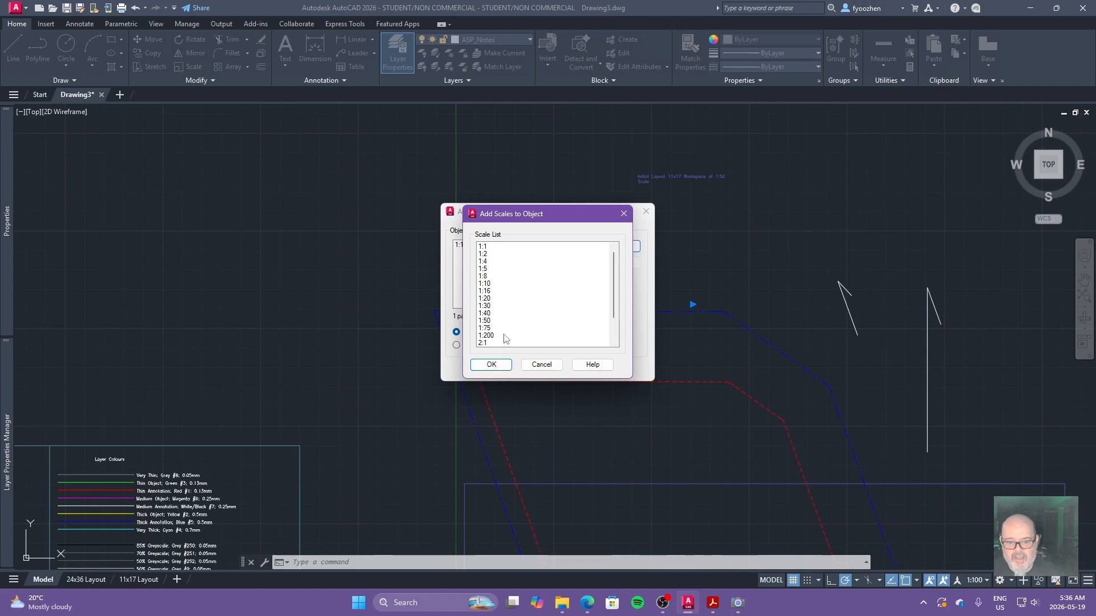
pyautogui.click(486, 335)
pyautogui.click(491, 364)
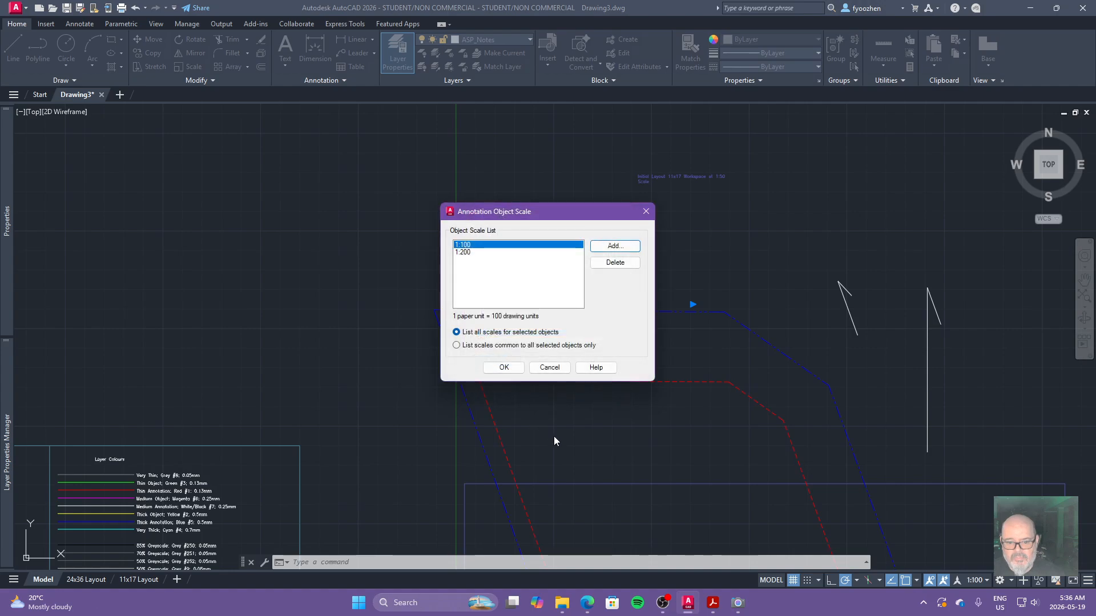
pyautogui.click(520, 372)
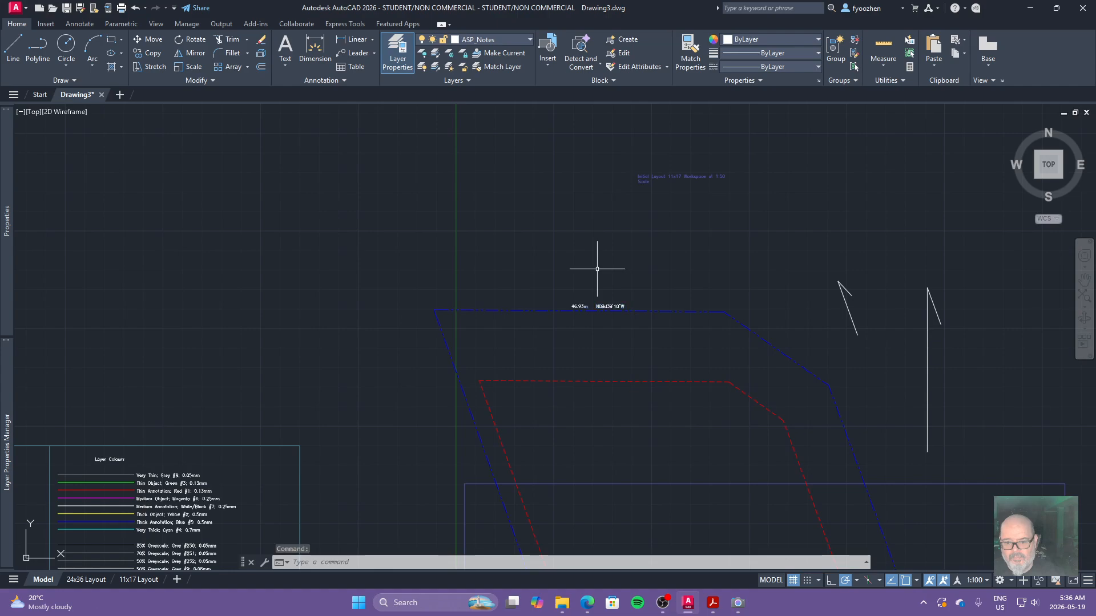
pyautogui.press('Escape')
# Examine the label's scale representations in model space and its appearance in the 11x17 and 24x36 layouts.
pyautogui.scroll(3, 572, 311)
pyautogui.click(572, 283)
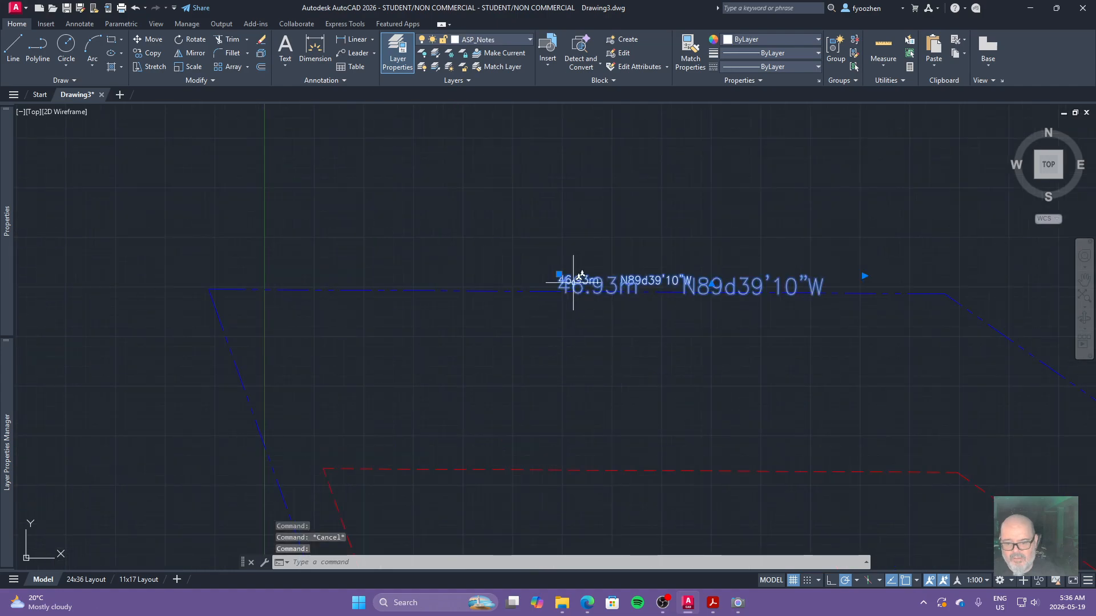
pyautogui.press('Escape')
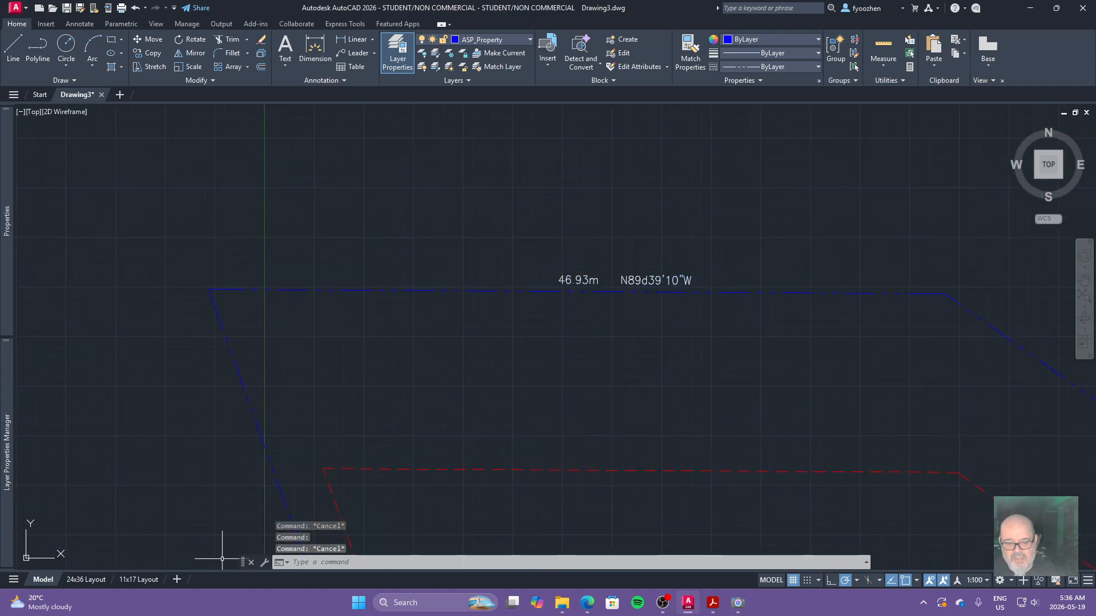
pyautogui.click(135, 579)
pyautogui.scroll(5, 442, 255)
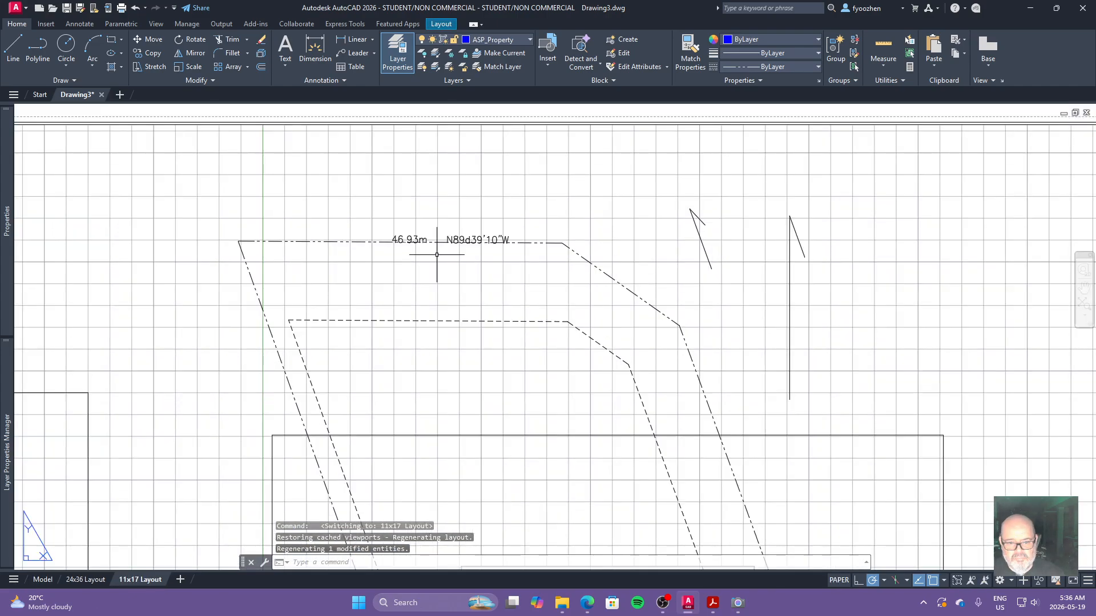
pyautogui.click(86, 579)
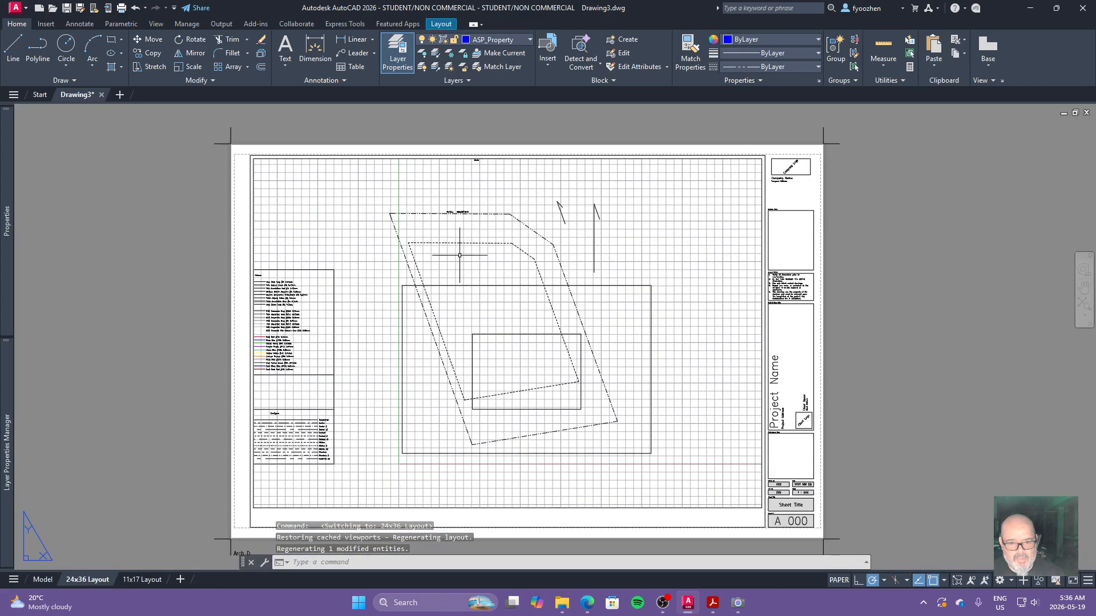
# Inspect the upper property line's label in the 24x36 and 11x17 layouts and try to measure its text height in the latter.
pyautogui.scroll(5, 460, 232)
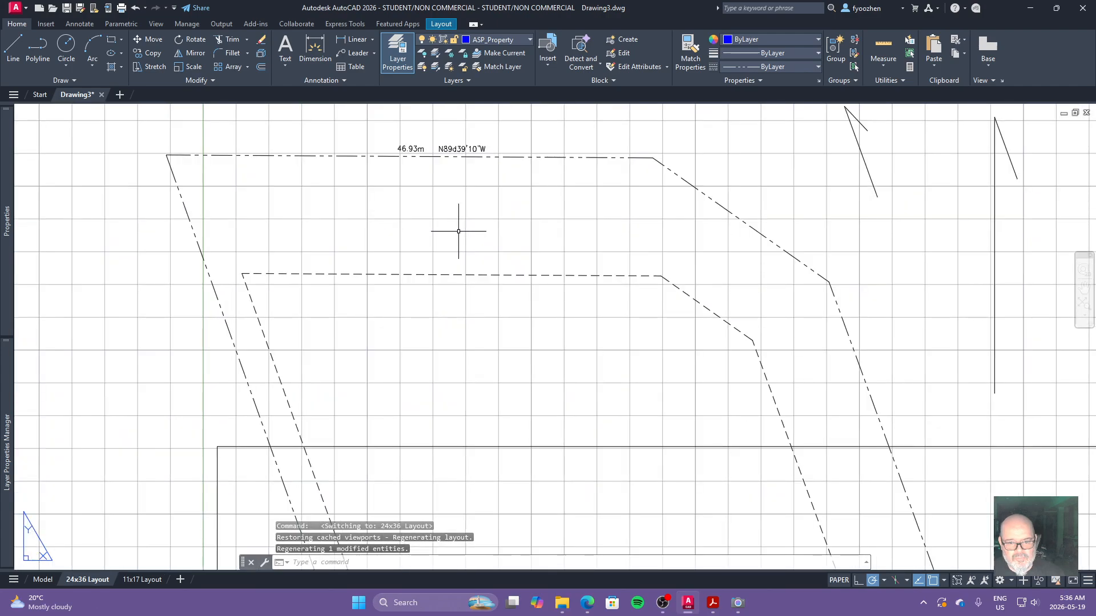
pyautogui.click(141, 579)
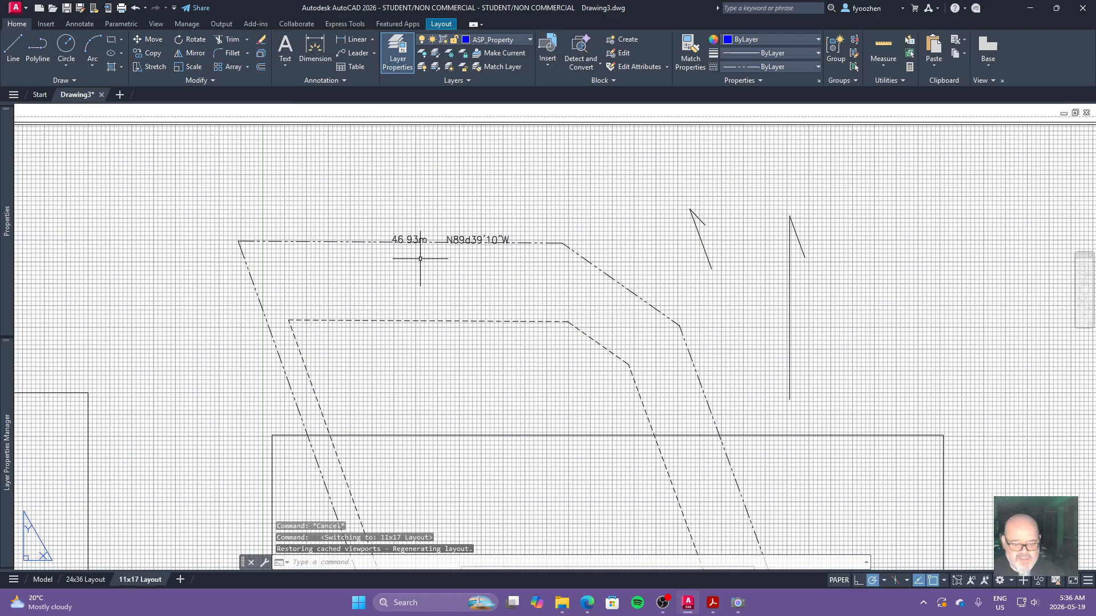
pyautogui.press('Return')
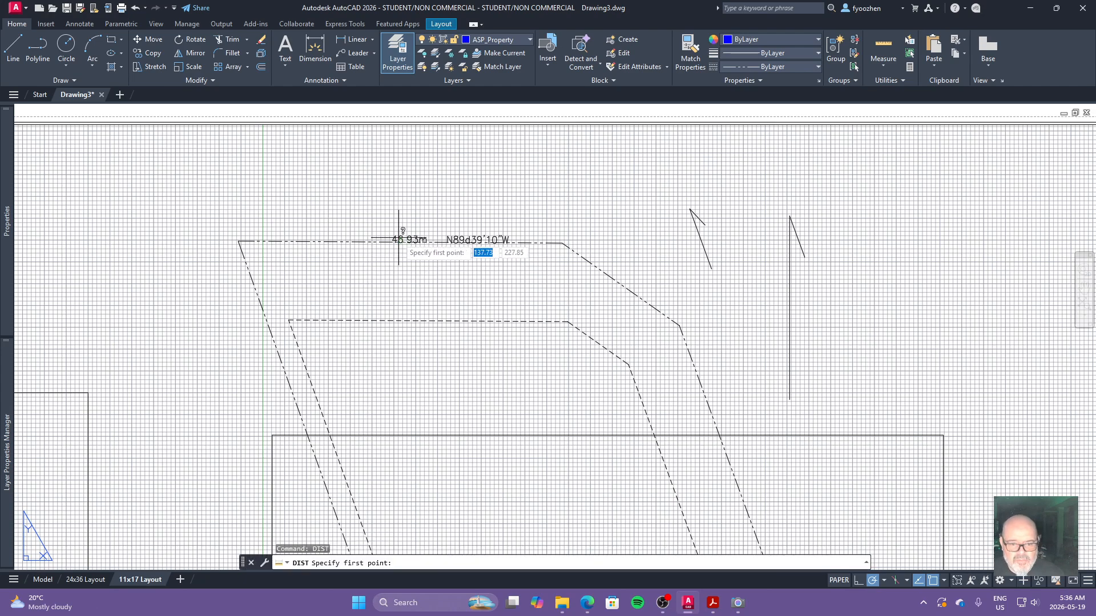
pyautogui.scroll(3, 390, 239)
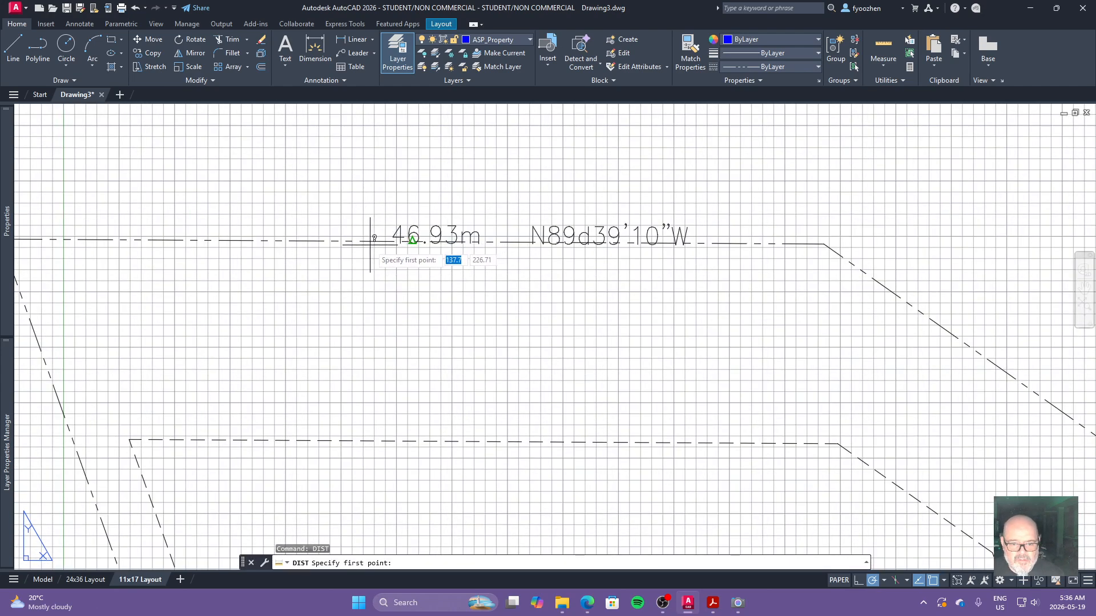
pyautogui.click(366, 219)
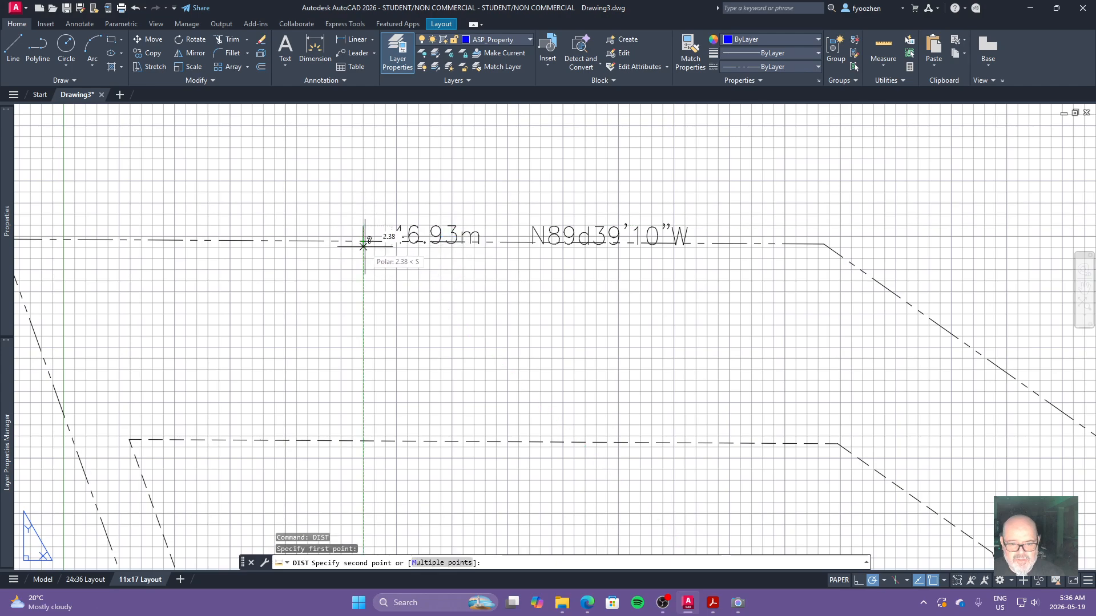
pyautogui.press('Escape')
pyautogui.press('Escape')
pyautogui.press('Escape')
pyautogui.scroll(-5, 392, 264)
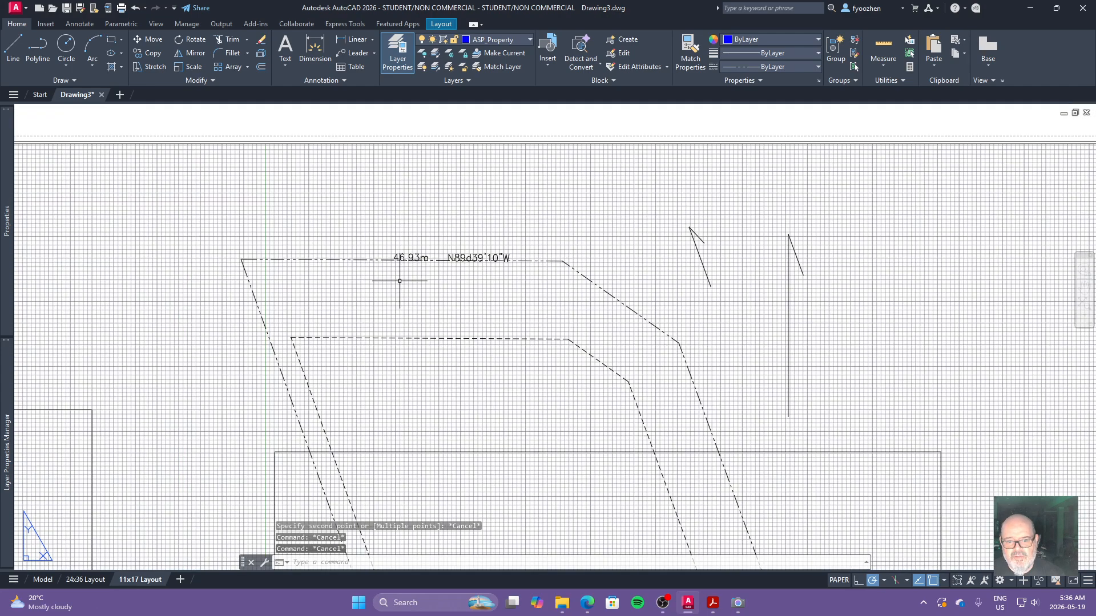
# Compare the label's size between the 11x17 and 24x36 layouts, and examine its scale representations in model space.
pyautogui.scroll(3, 399, 297)
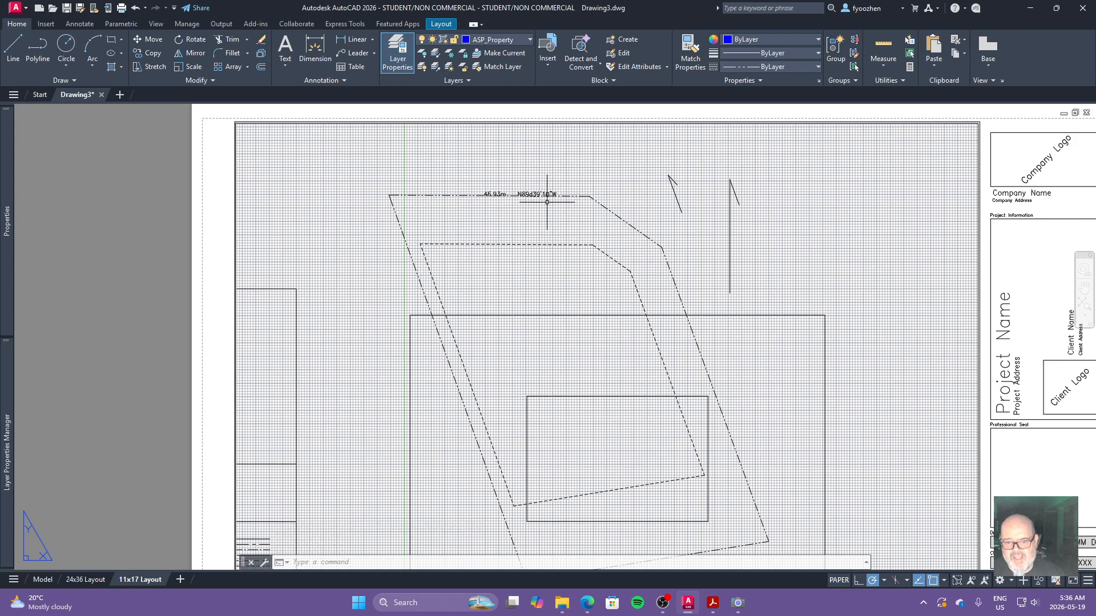
pyautogui.click(85, 580)
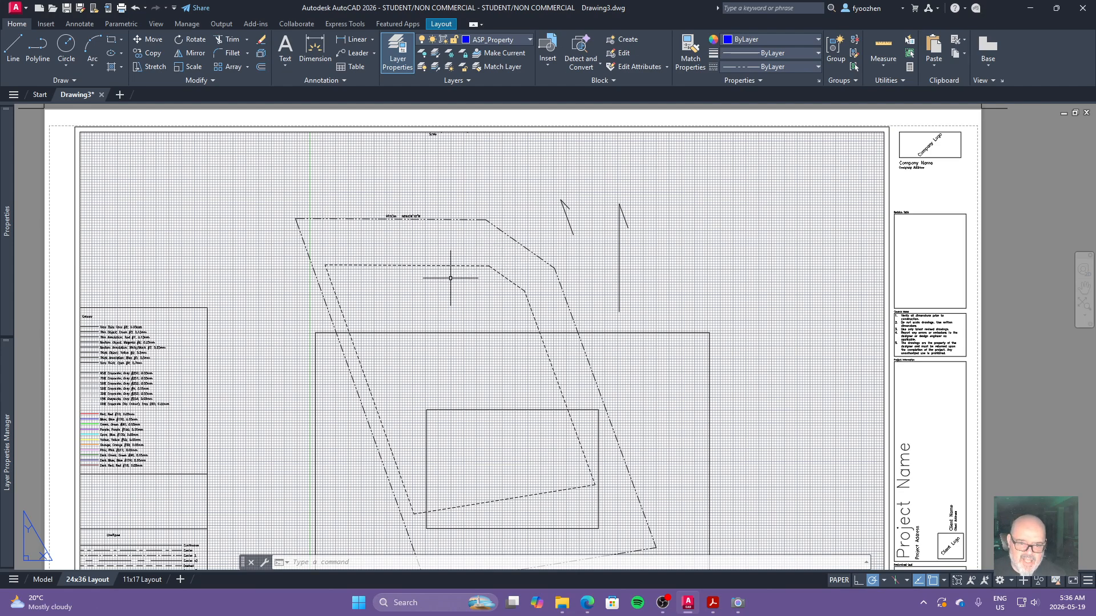
pyautogui.click(151, 584)
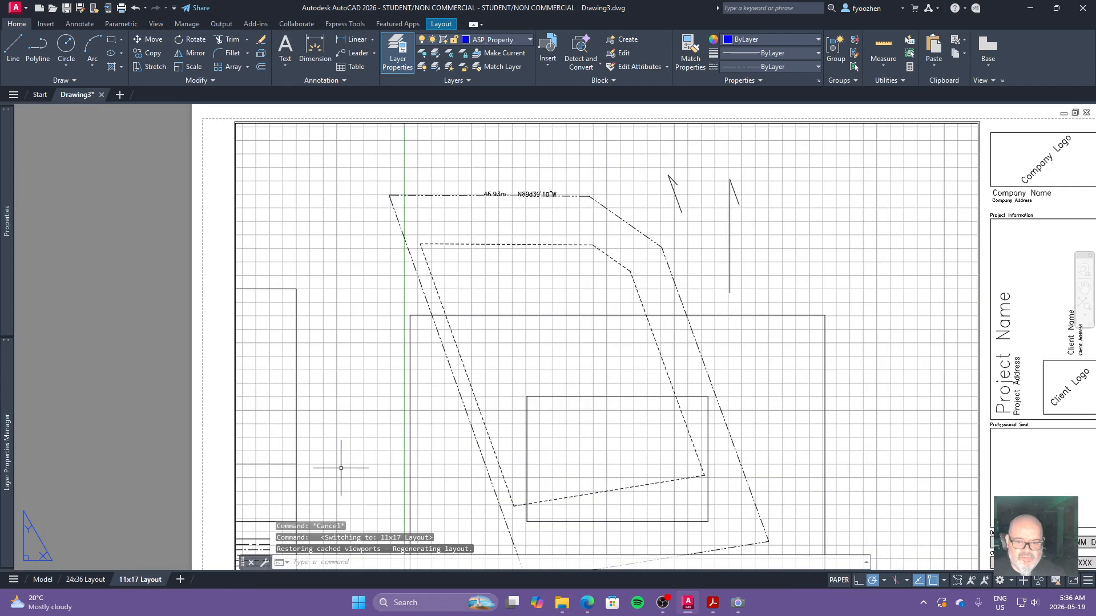
pyautogui.scroll(2, 432, 244)
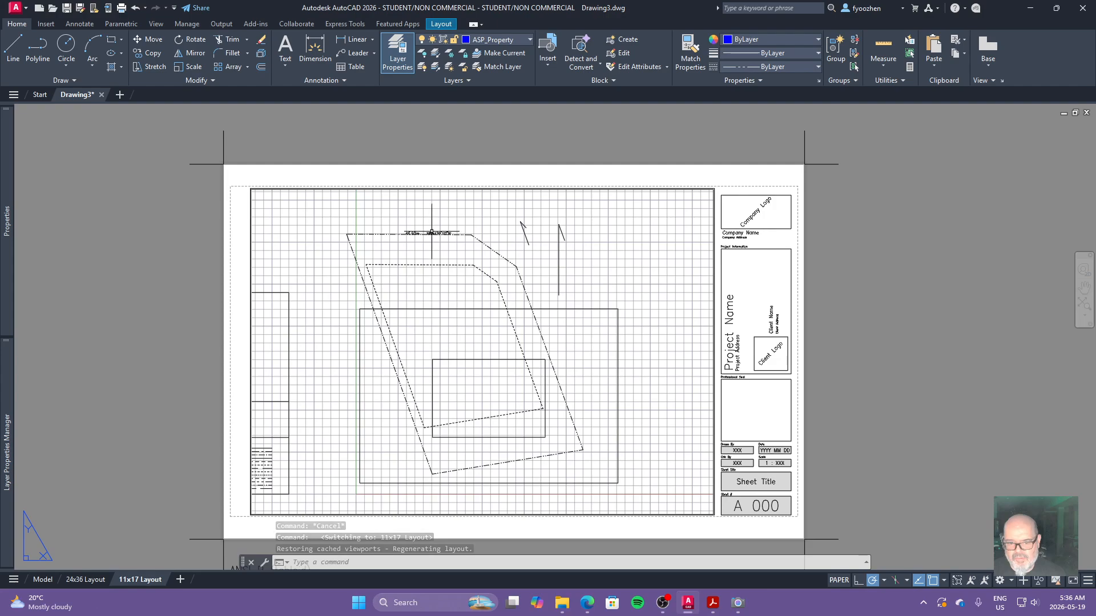
pyautogui.click(80, 579)
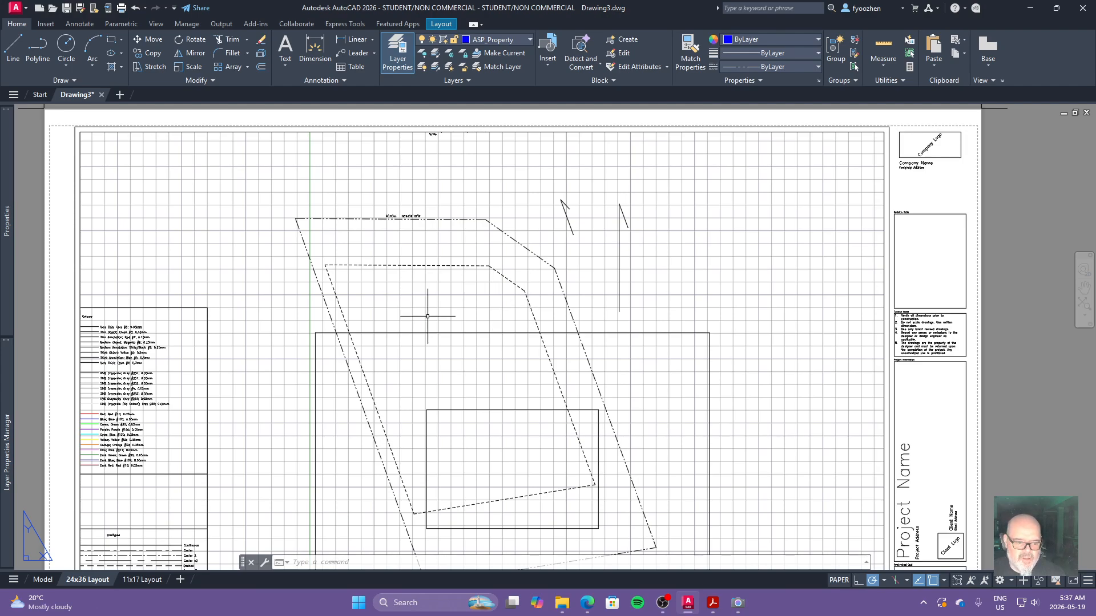
pyautogui.click(43, 579)
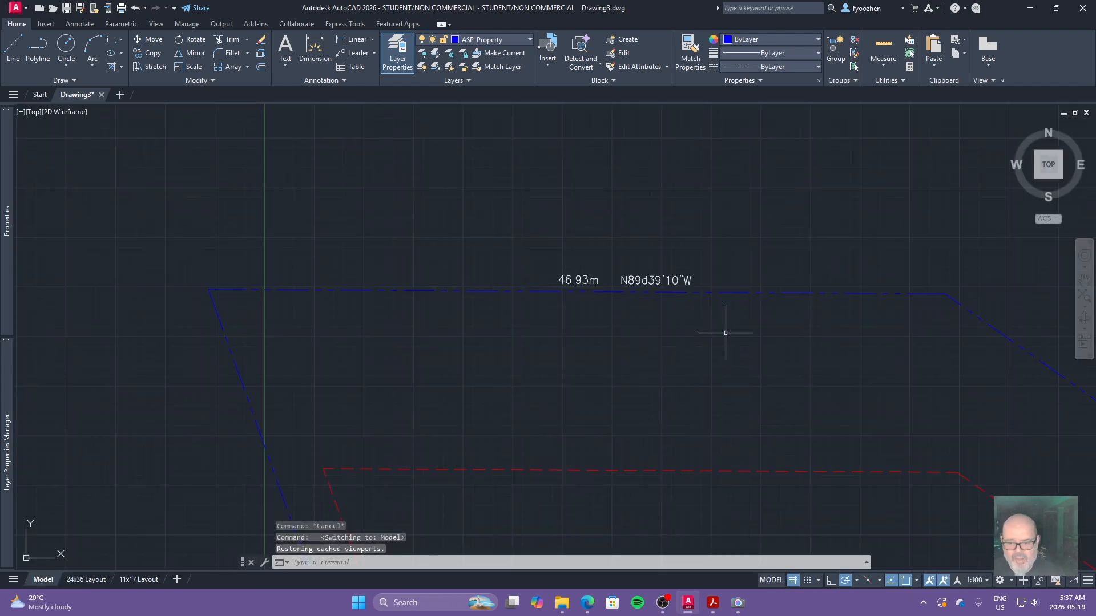
pyautogui.moveTo(680, 305); pyautogui.dragTo(482, 212, button='middle')
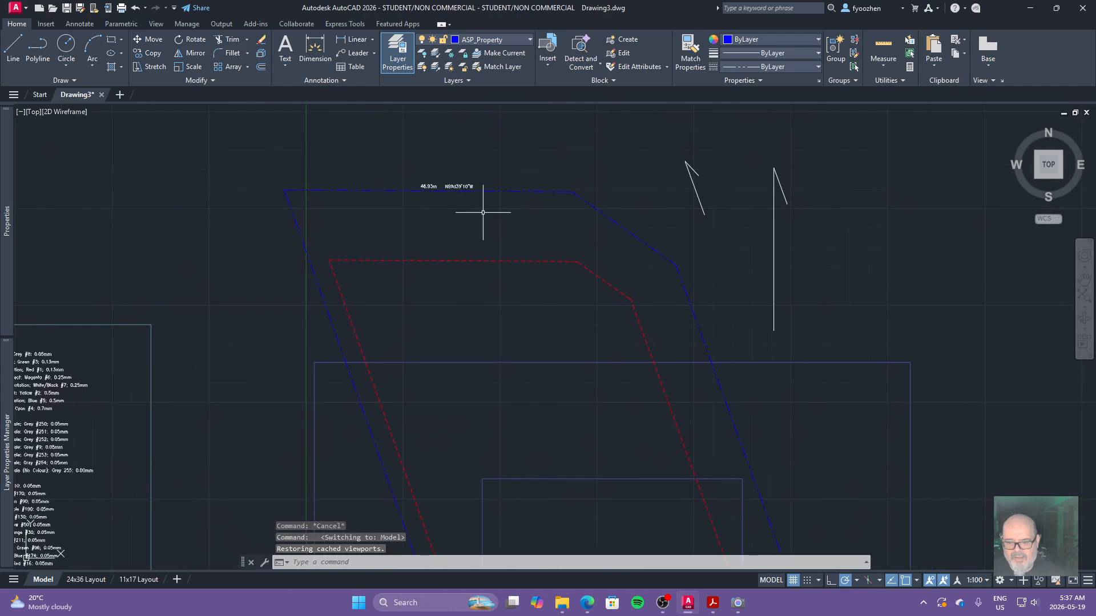
pyautogui.click(449, 186)
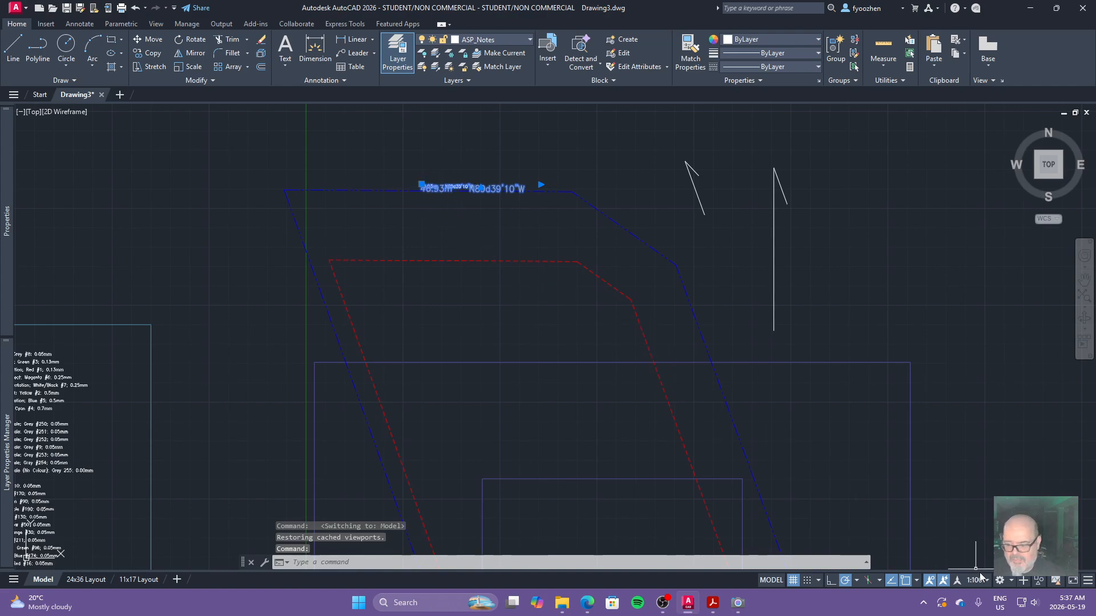
# Turn off automatic adding of annotative scales, and switch the model's annotation scale to 1:200 and to 1:50.
pyautogui.click(944, 580)
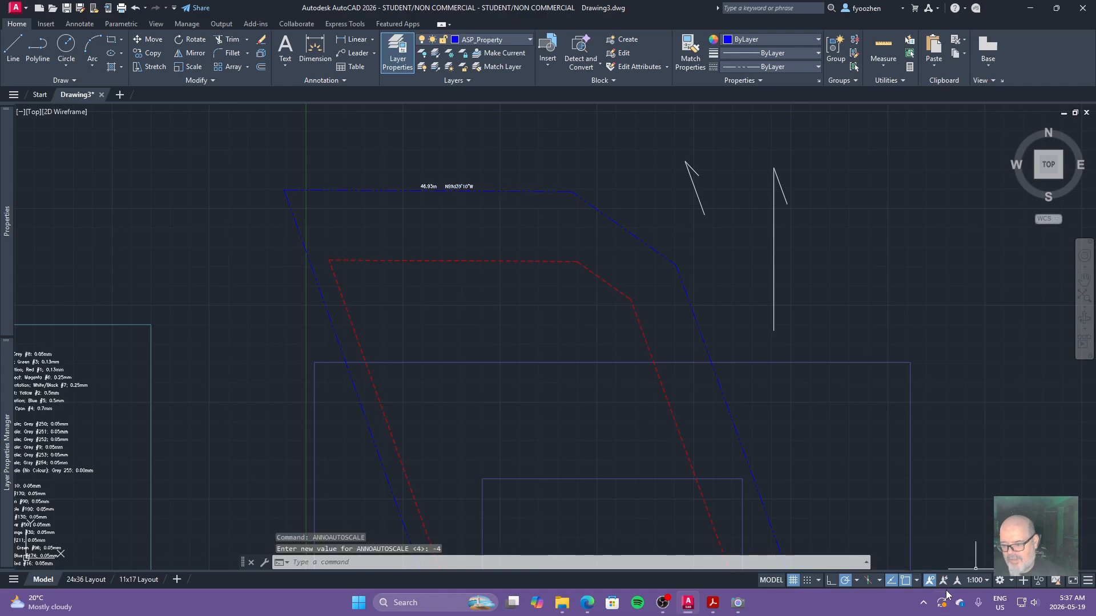
pyautogui.click(976, 581)
pyautogui.click(977, 452)
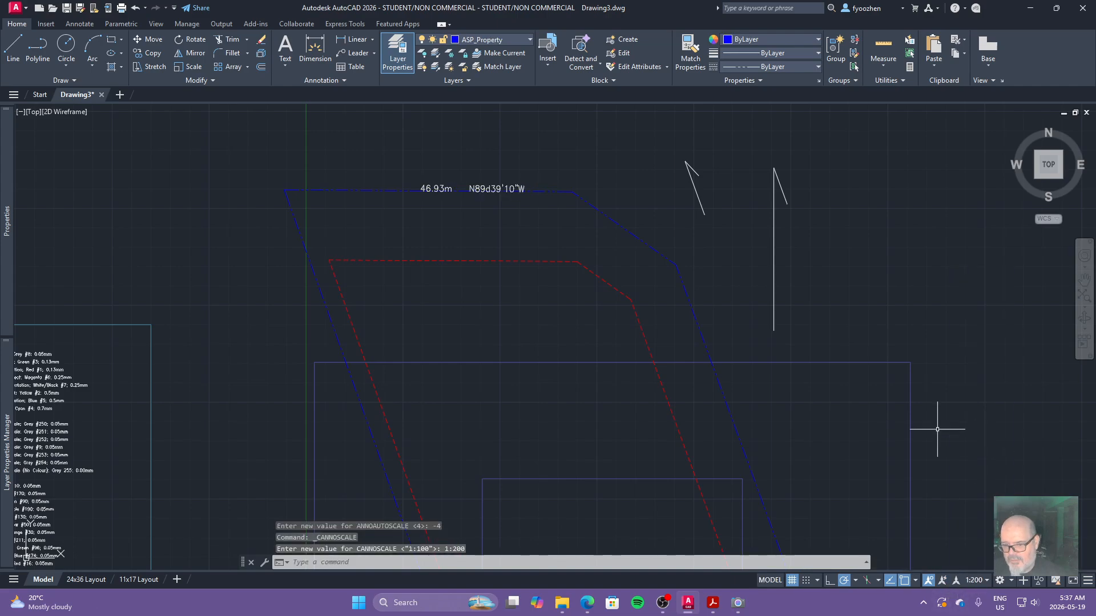
pyautogui.click(980, 580)
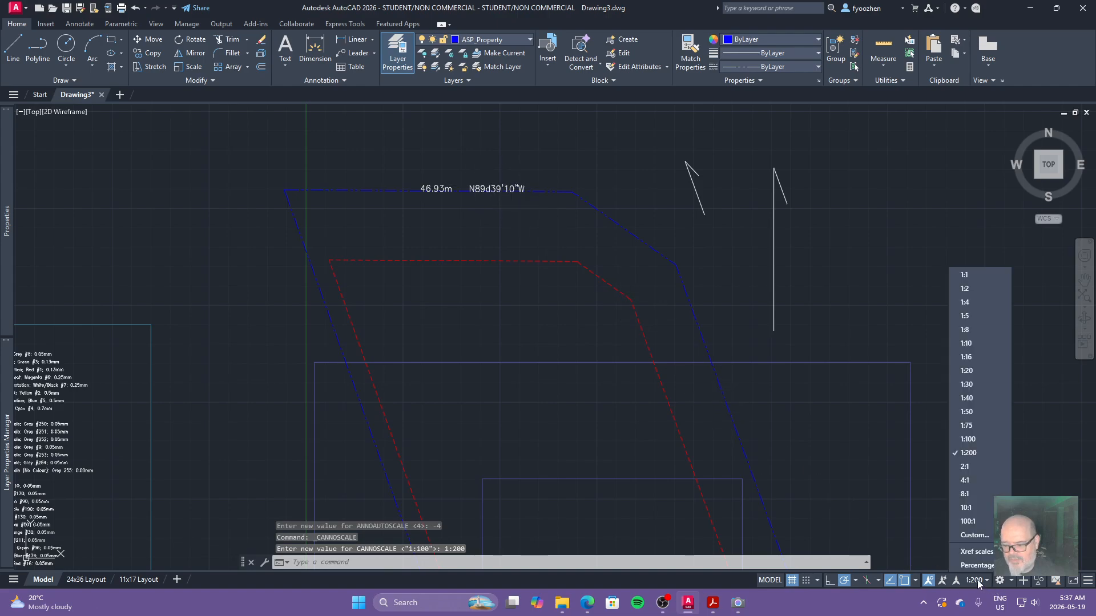
pyautogui.click(971, 412)
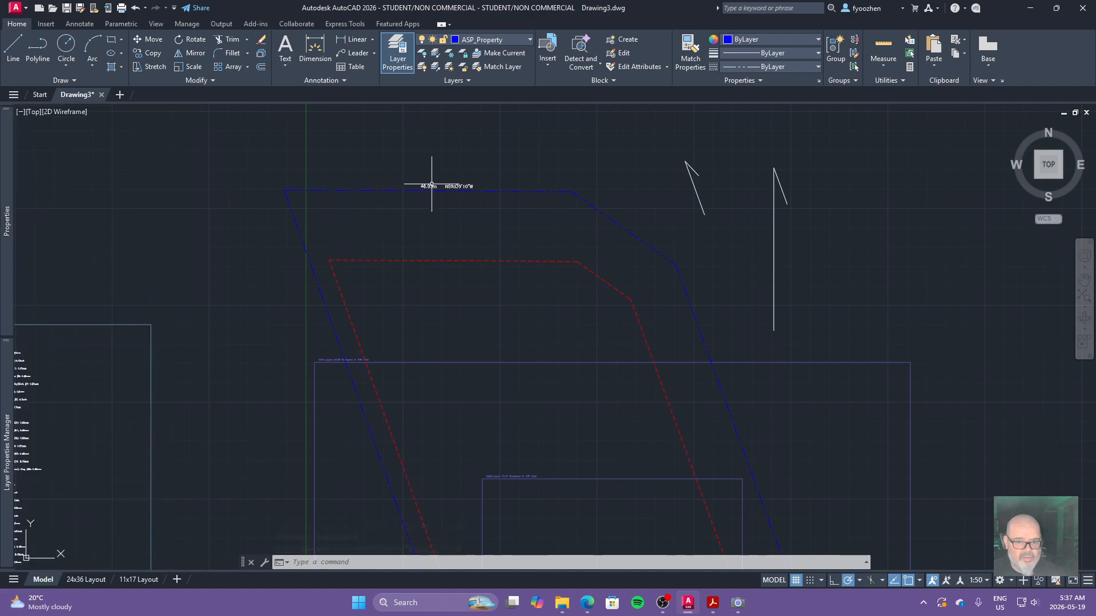
# Review the object scale list of the upper property line's label.
pyautogui.click(431, 186)
pyautogui.moveTo(9, 284)
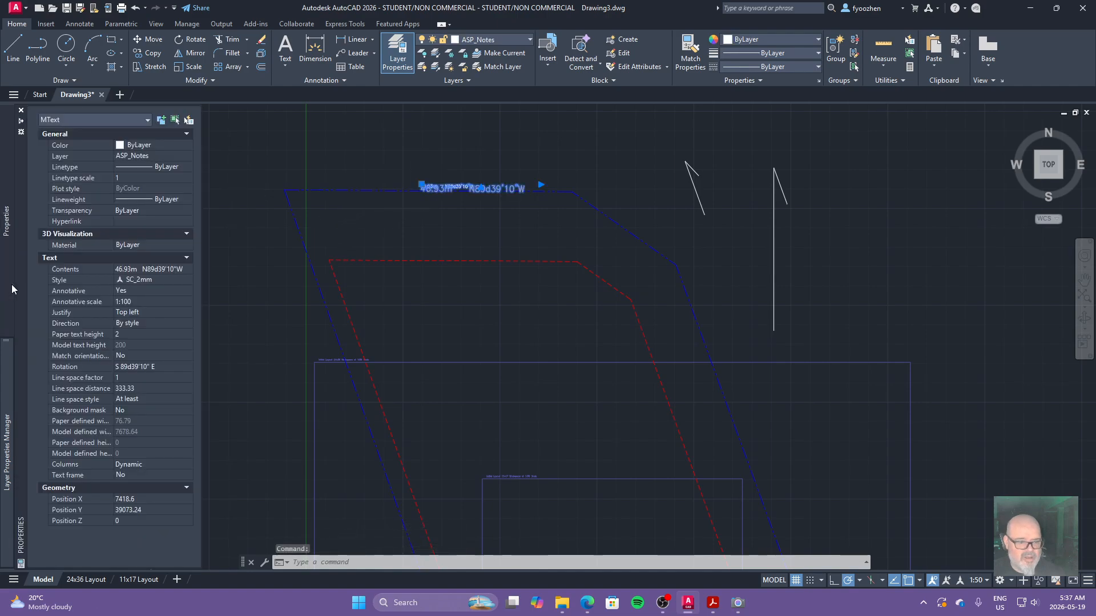
pyautogui.click(187, 302)
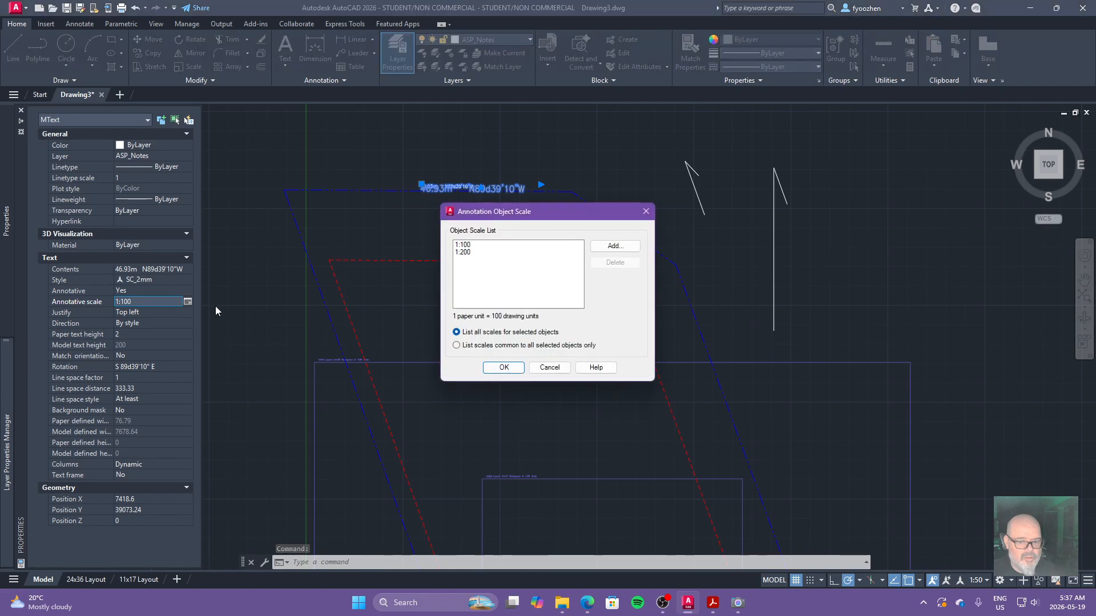
pyautogui.click(549, 367)
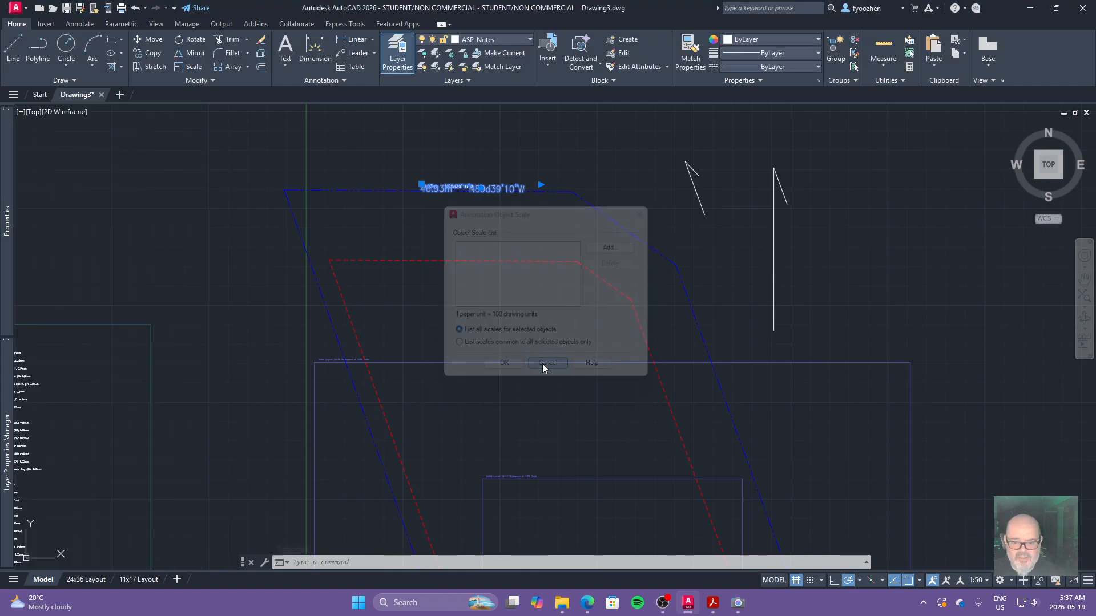
# Set the model's annotation scale to 1:100 and turn automatic adding of annotative scales back on.
pyautogui.click(975, 581)
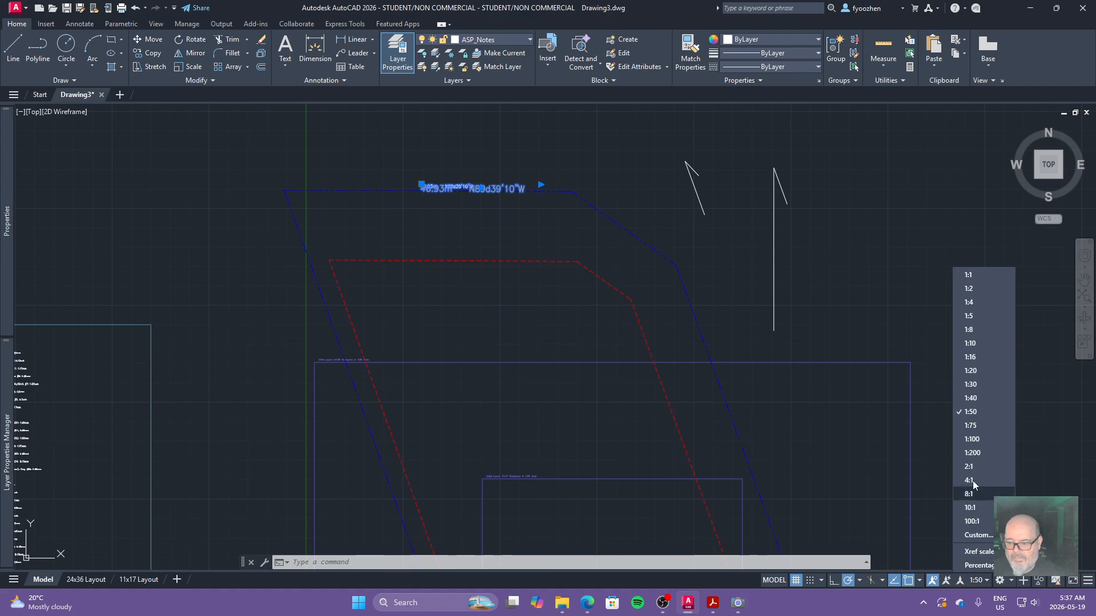
pyautogui.click(970, 437)
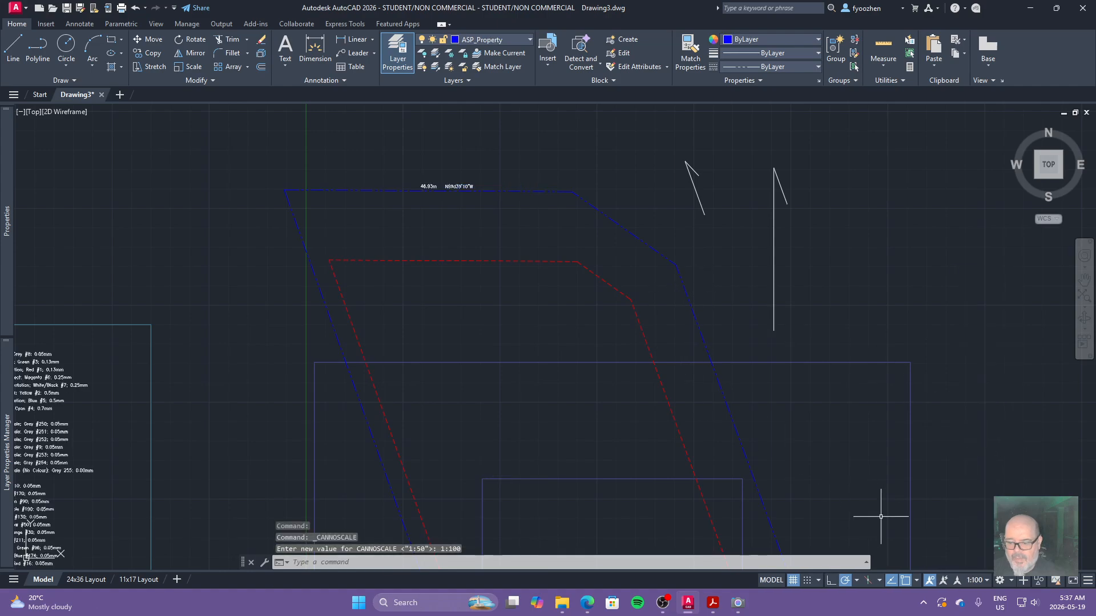
pyautogui.click(944, 581)
# Set the annotation scale to 1:50 to add it to the annotative objects, and review the label's object scale list.
pyautogui.click(974, 581)
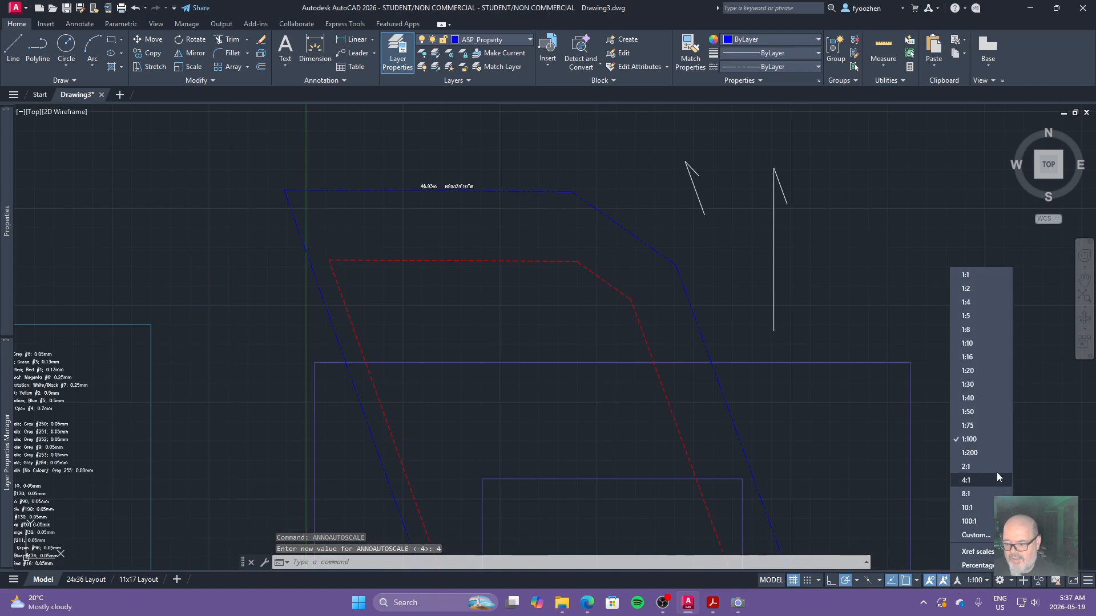
pyautogui.click(978, 412)
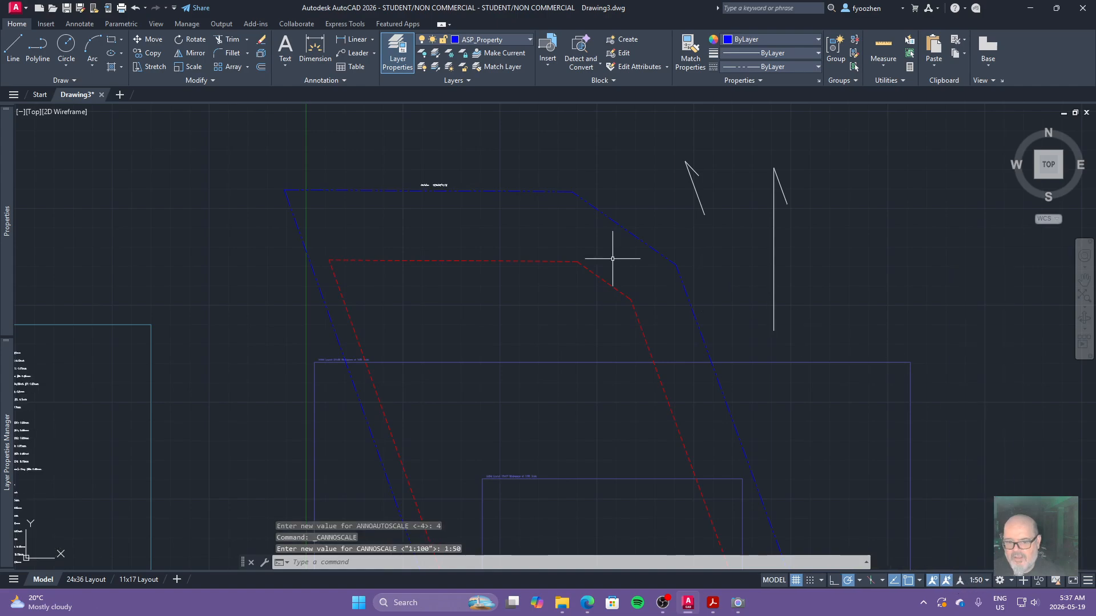
pyautogui.click(442, 185)
pyautogui.moveTo(8, 260)
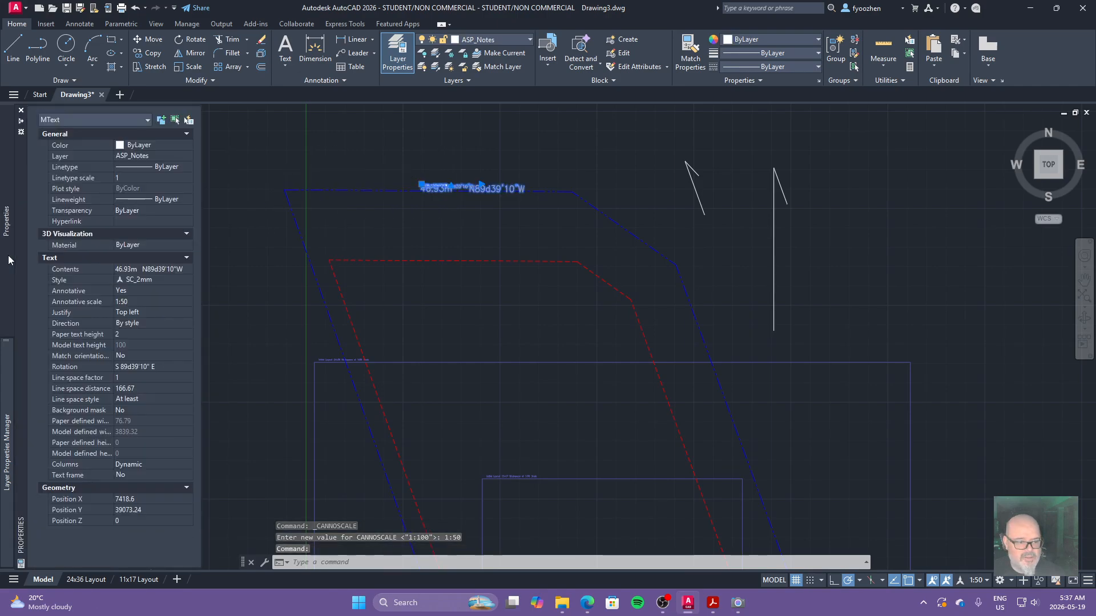
pyautogui.click(189, 303)
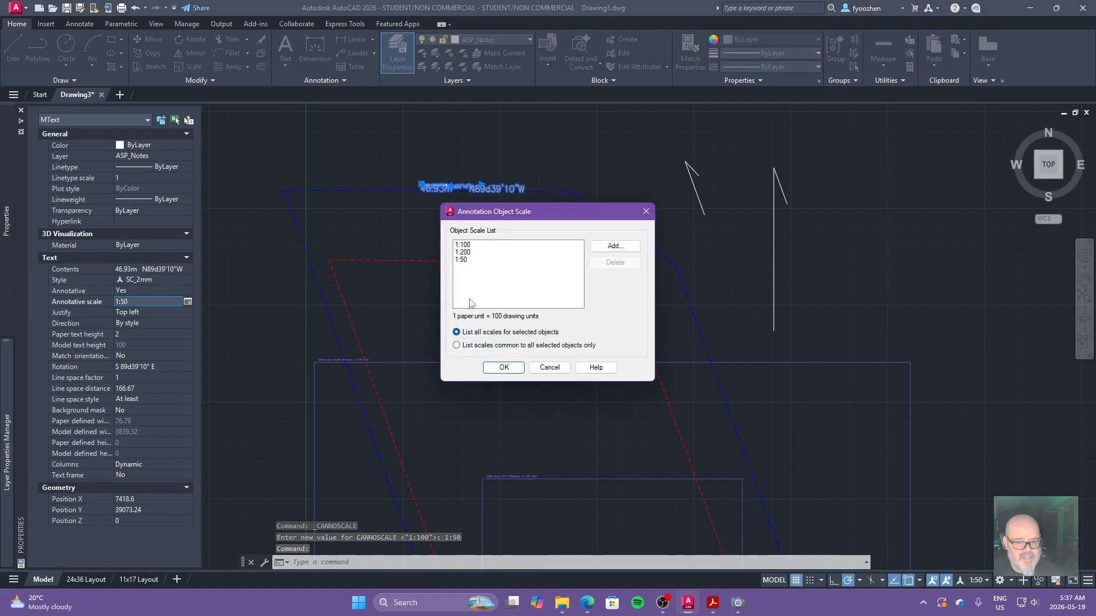
pyautogui.click(549, 367)
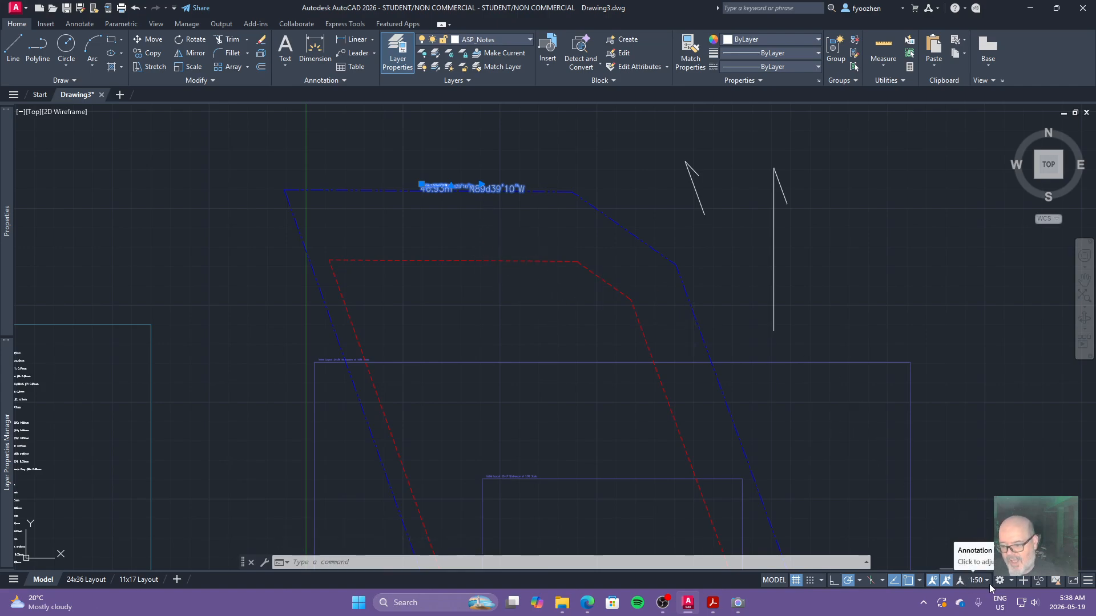
pyautogui.press('Escape')
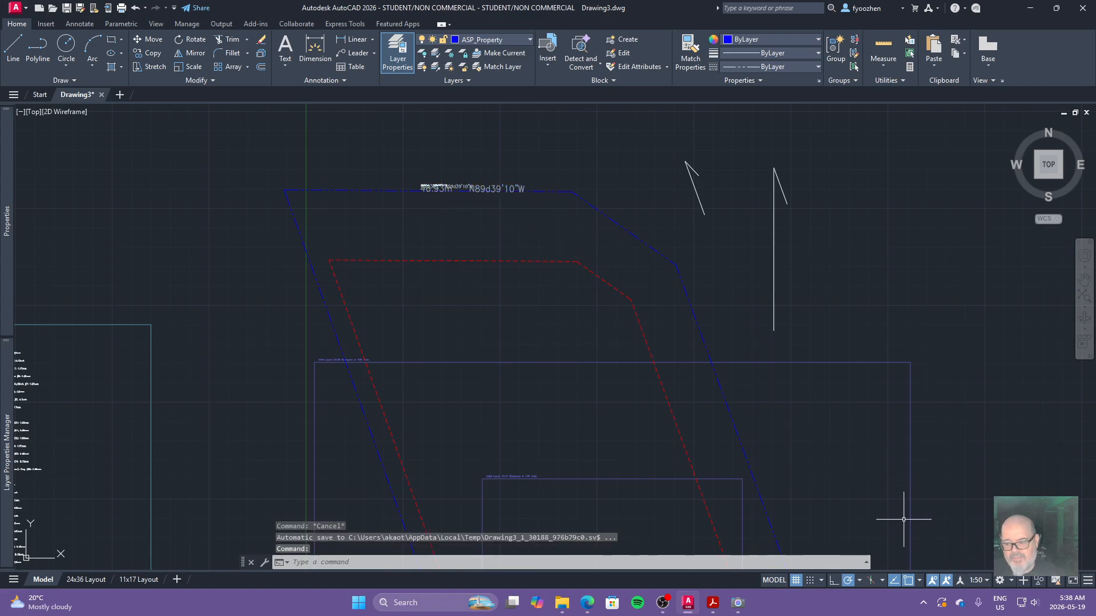
# Set the model's annotation scale to 1:100 and inspect the upper property line's label up close.
pyautogui.click(973, 581)
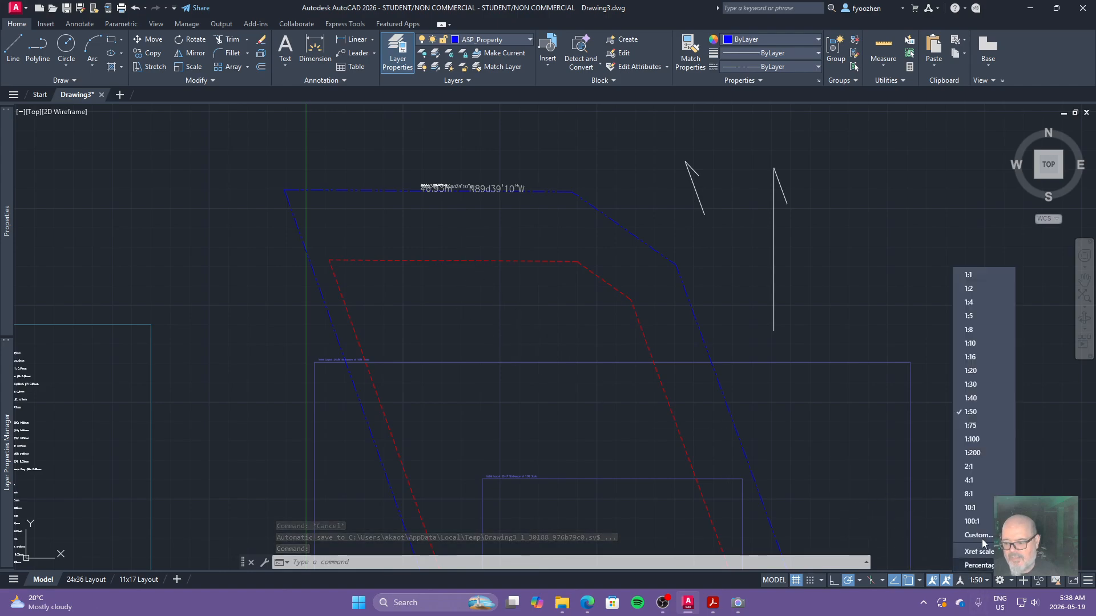
pyautogui.click(975, 443)
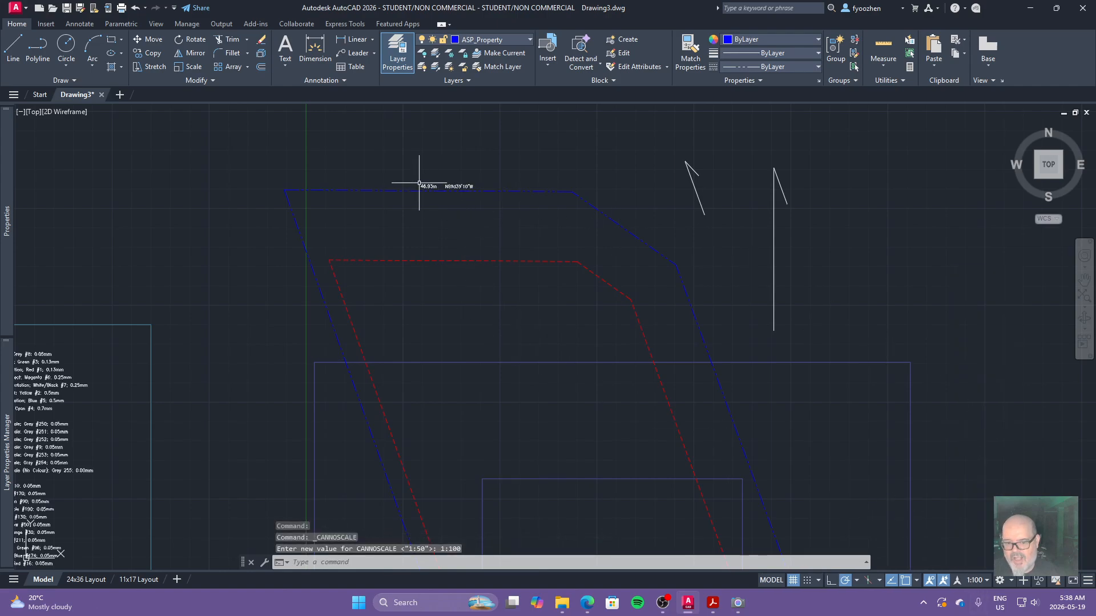
pyautogui.click(449, 184)
pyautogui.scroll(8, 426, 193)
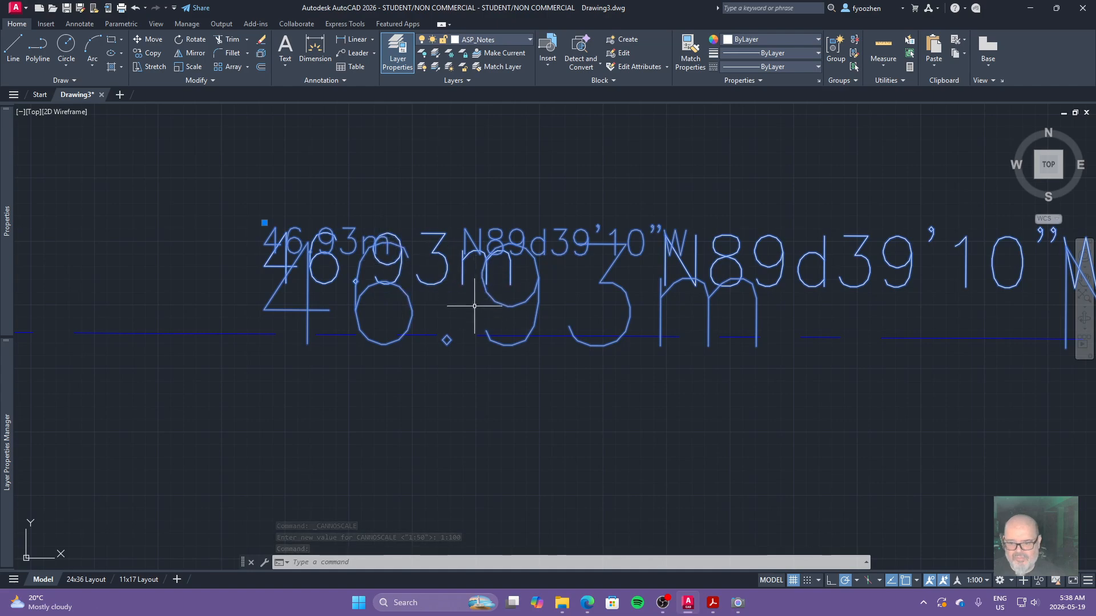
pyautogui.press('Return')
pyautogui.press('Escape')
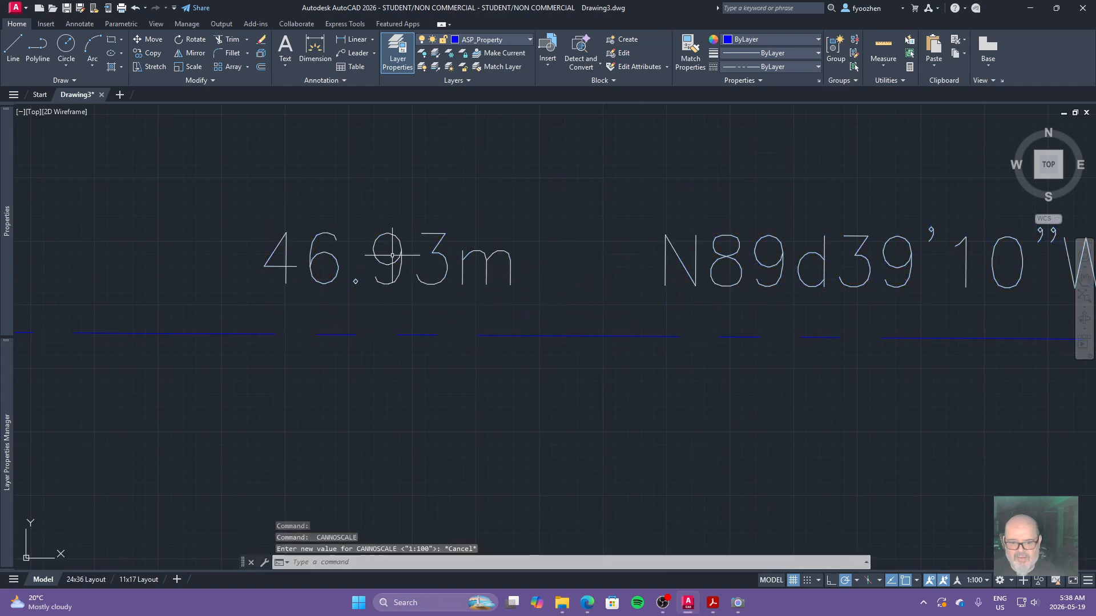
# Delete the 1:50 scale from the object scale list of the upper property line's label.
pyautogui.click(393, 256)
pyautogui.click(386, 268)
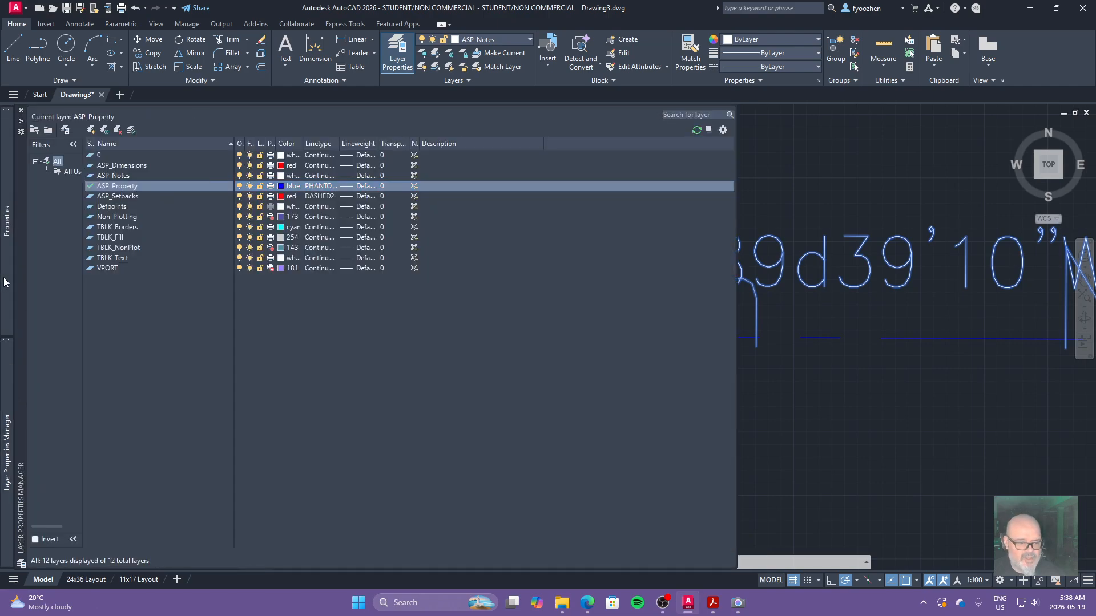
pyautogui.moveTo(6, 279)
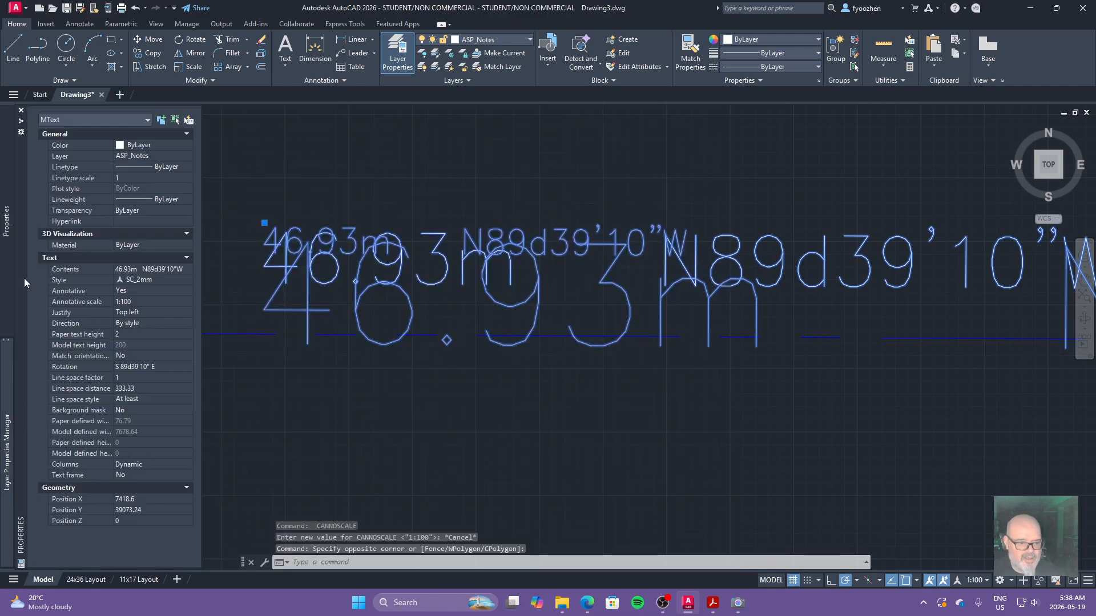
pyautogui.click(142, 303)
pyautogui.click(188, 303)
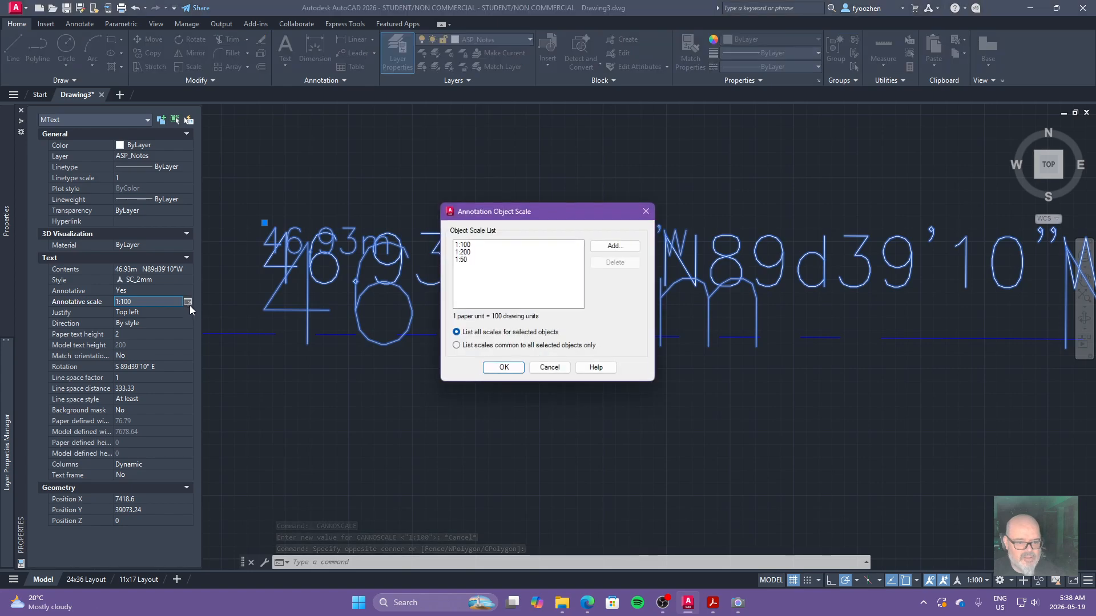
pyautogui.click(468, 260)
pyautogui.click(615, 264)
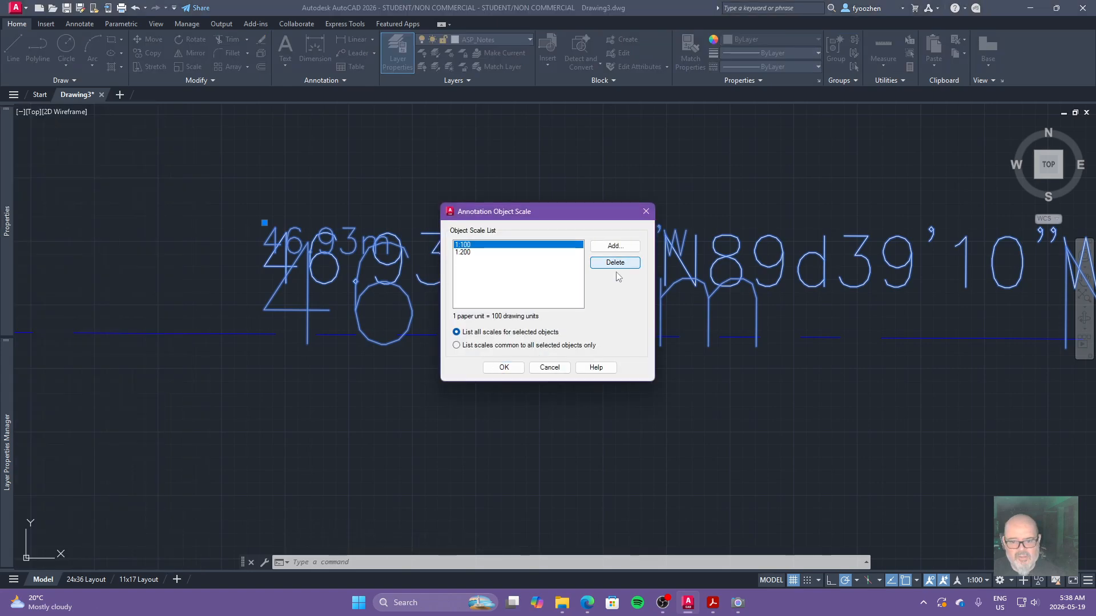
pyautogui.click(504, 367)
pyautogui.press('Escape')
pyautogui.press('Escape')
pyautogui.press('Escape')
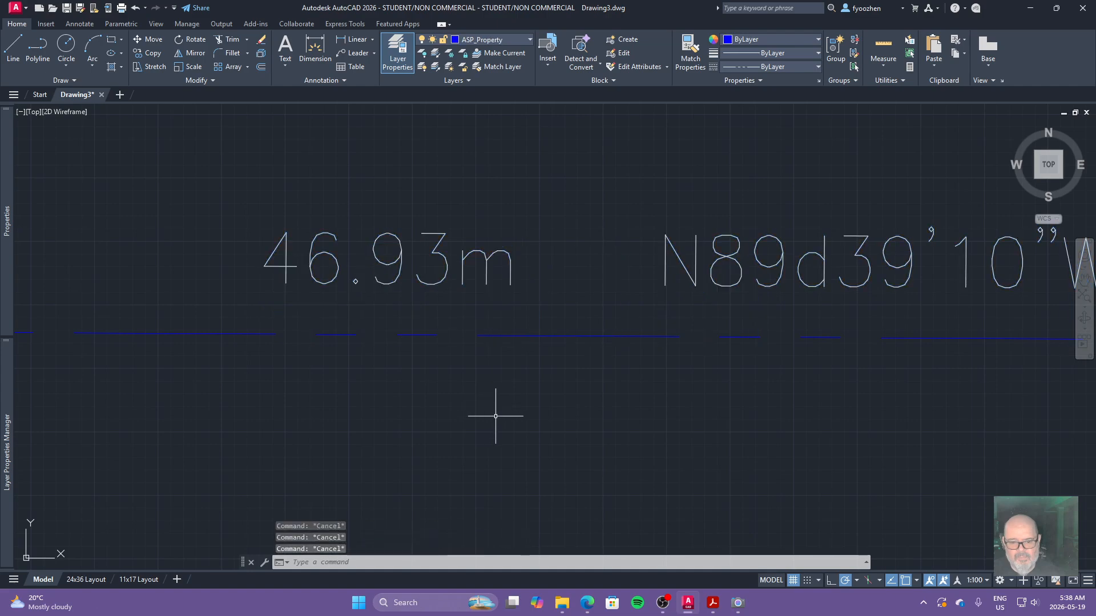
# Set the annotation scale to 1:200 and move that scale's label representation about 5960 units west, just above the upper property line.
pyautogui.click(501, 277)
pyautogui.click(468, 254)
pyautogui.scroll(-3, 369, 389)
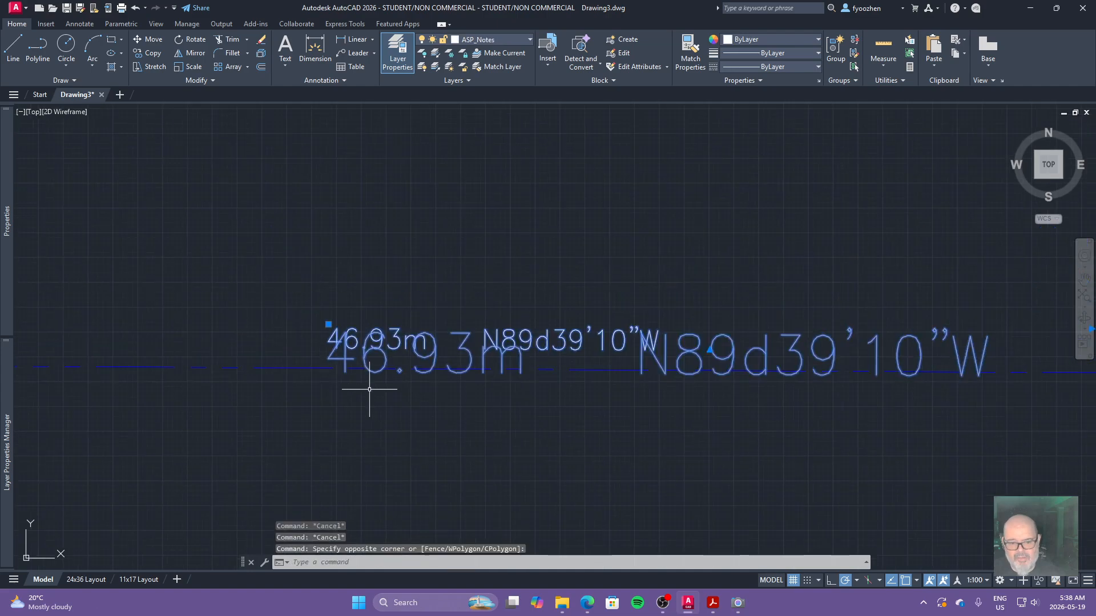
pyautogui.moveTo(657, 441); pyautogui.dragTo(675, 349, button='middle')
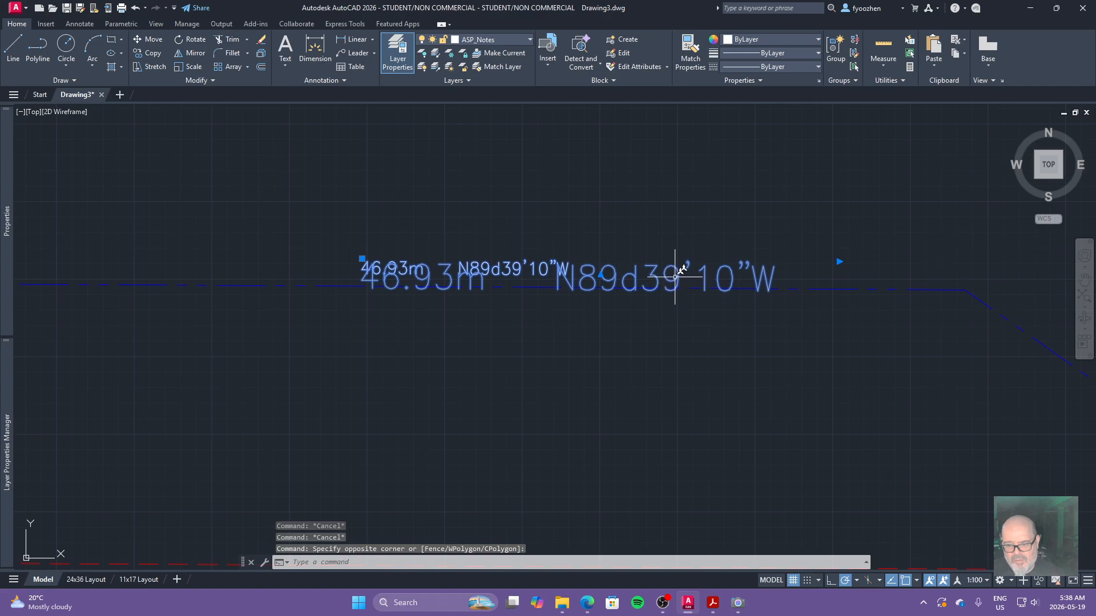
pyautogui.scroll(-4, 536, 365)
pyautogui.moveTo(535, 367); pyautogui.dragTo(619, 323, button='middle')
pyautogui.scroll(2, 615, 312)
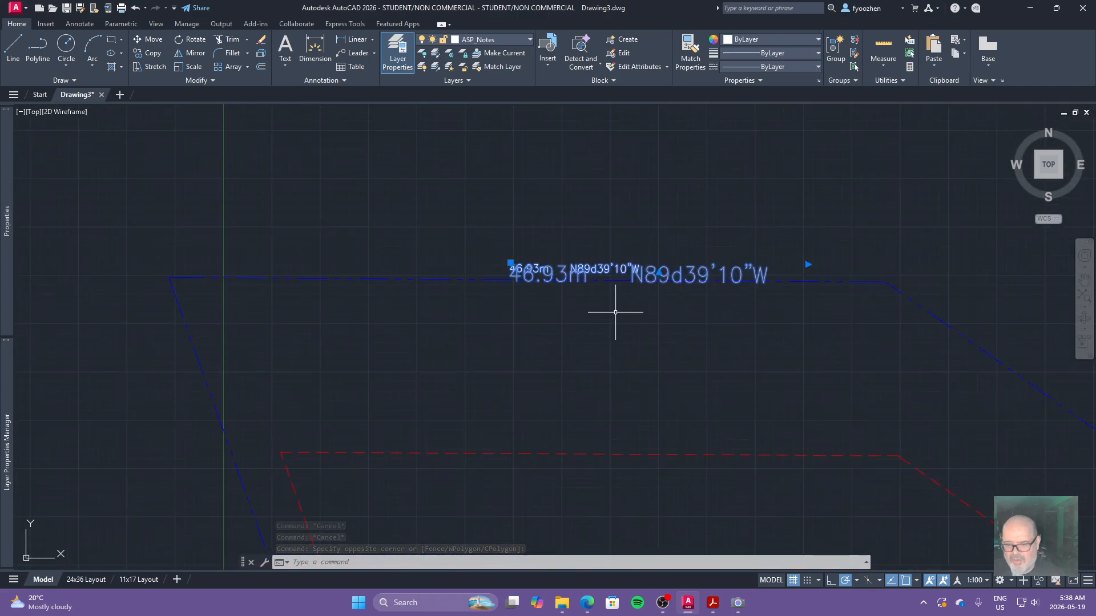
pyautogui.click(982, 580)
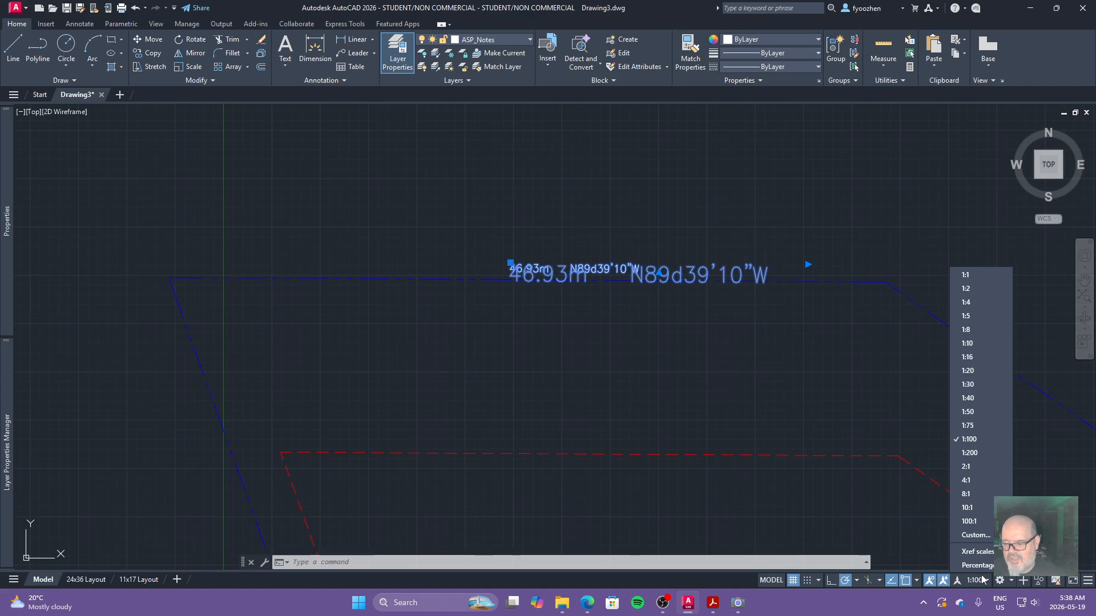
pyautogui.click(982, 453)
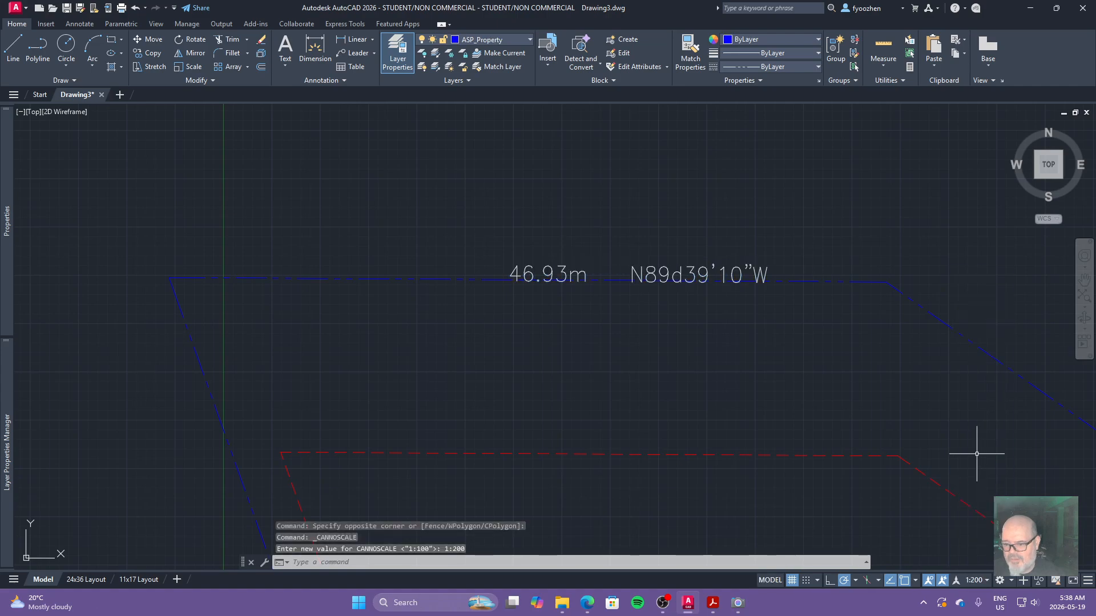
pyautogui.click(677, 279)
pyautogui.click(510, 263)
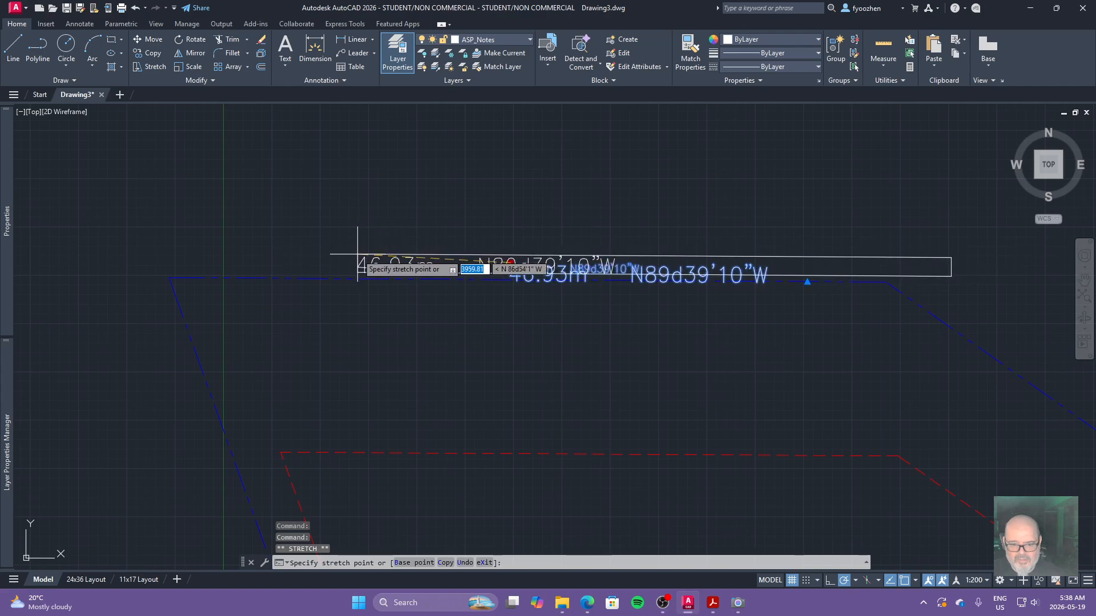
pyautogui.click(358, 254)
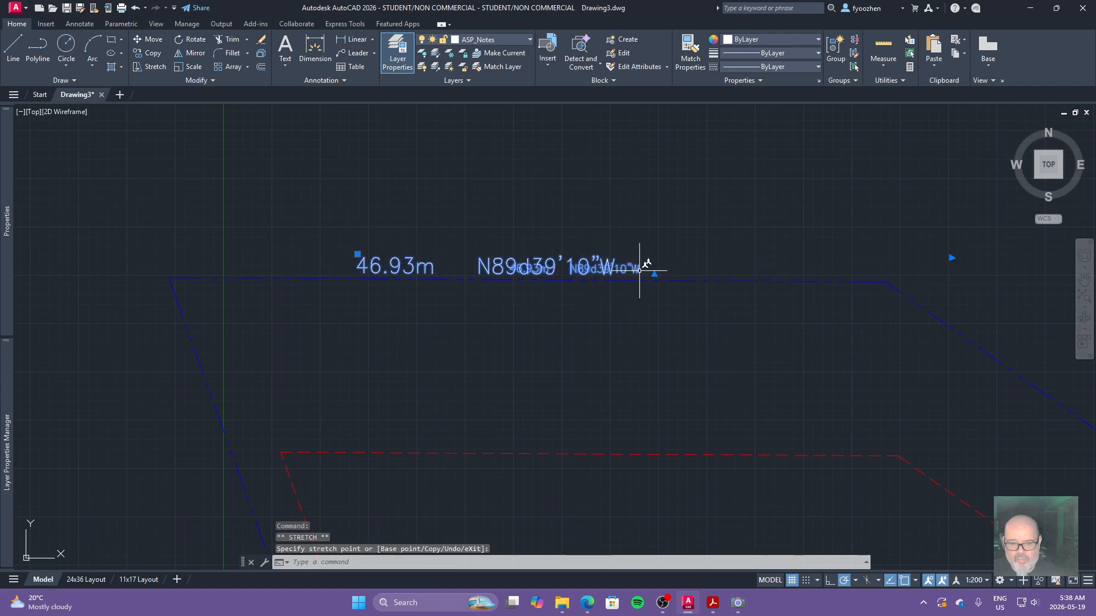
# Set the annotation scale to 1:100 and move that scale's label representation west along the upper property line.
pyautogui.click(982, 581)
pyautogui.click(970, 449)
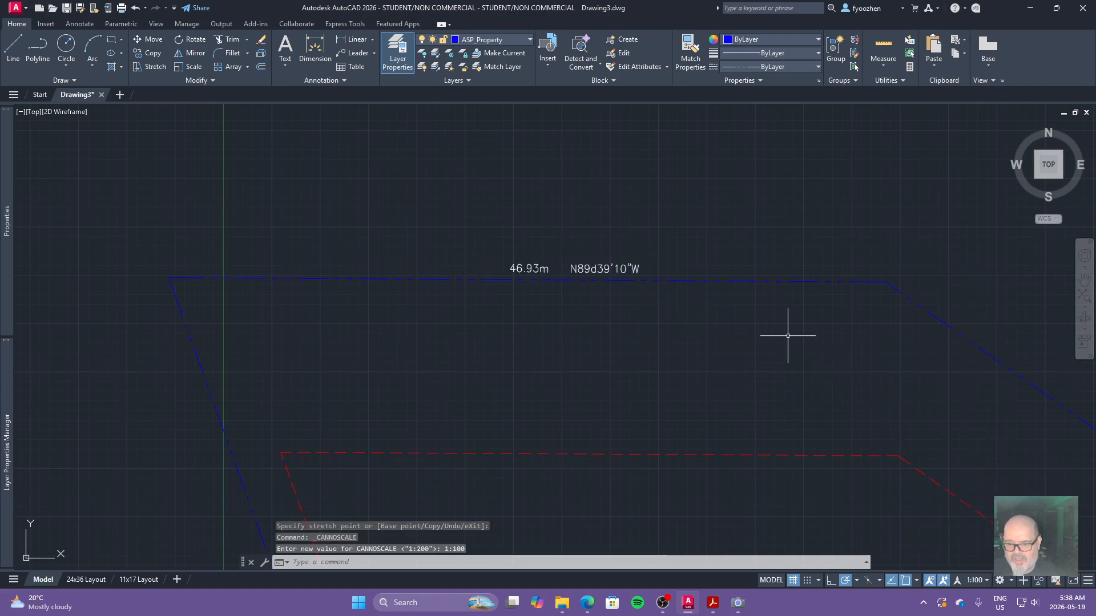
pyautogui.click(607, 268)
pyautogui.click(509, 263)
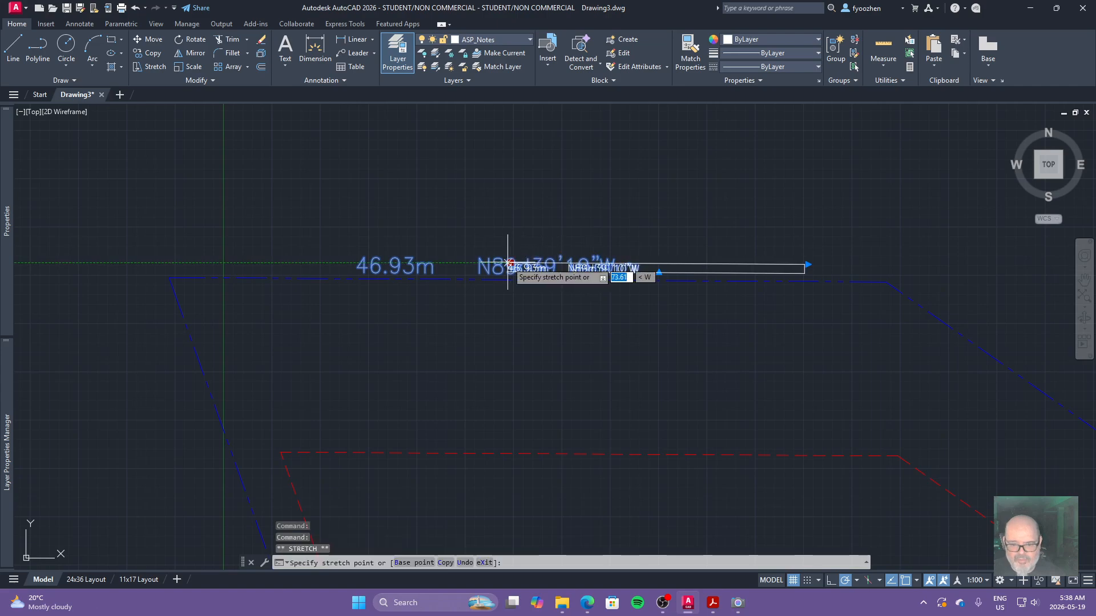
pyautogui.click(448, 264)
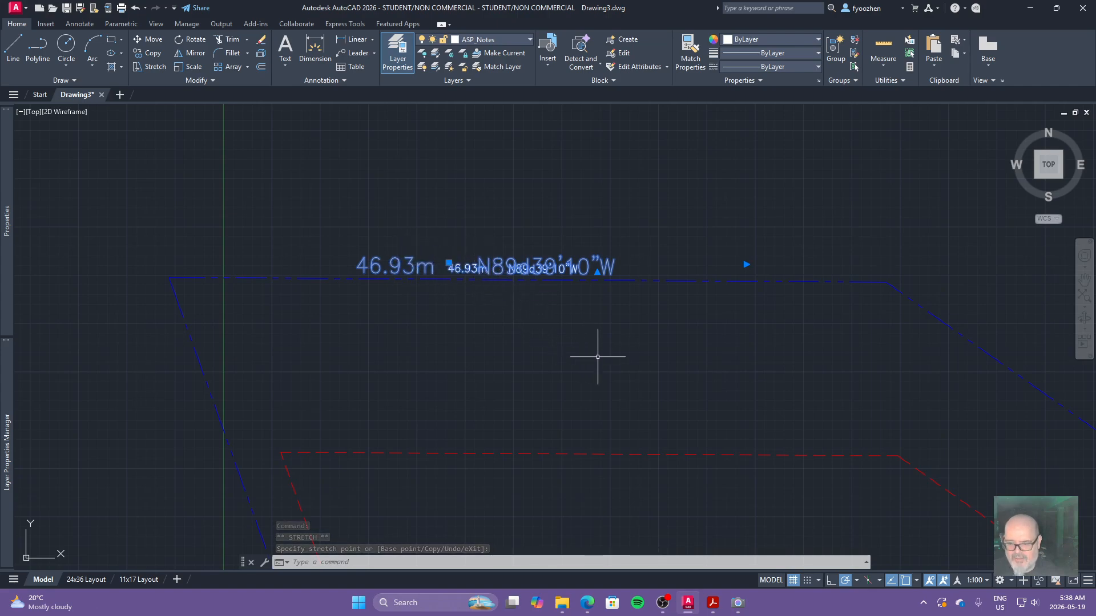
# Compare the upper property line's label in the 24x36 and 11x17 layouts, and return to model space.
pyautogui.click(84, 580)
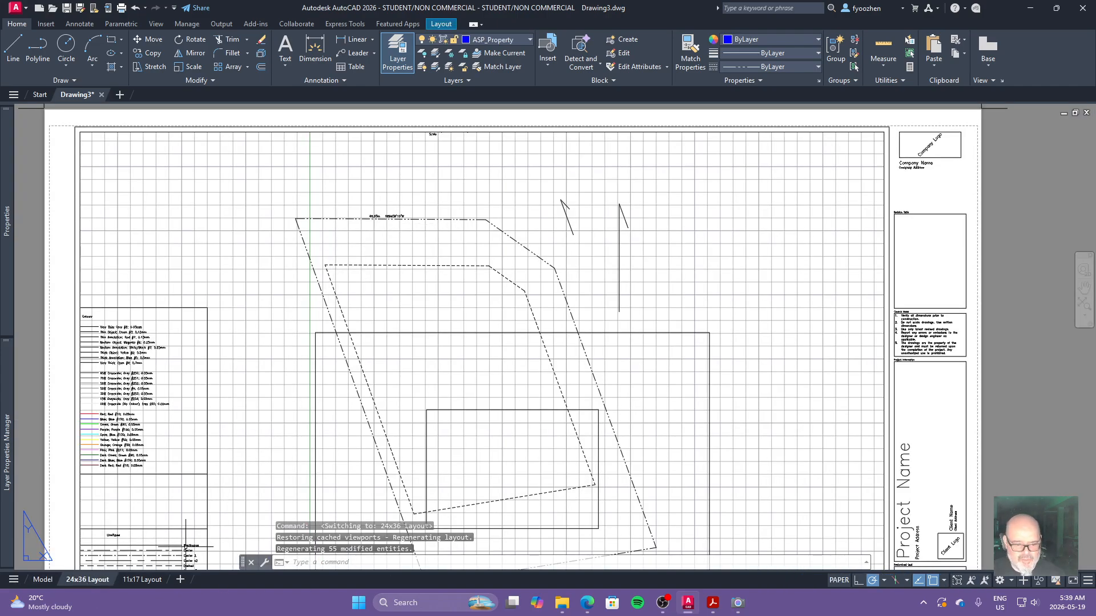
pyautogui.click(152, 584)
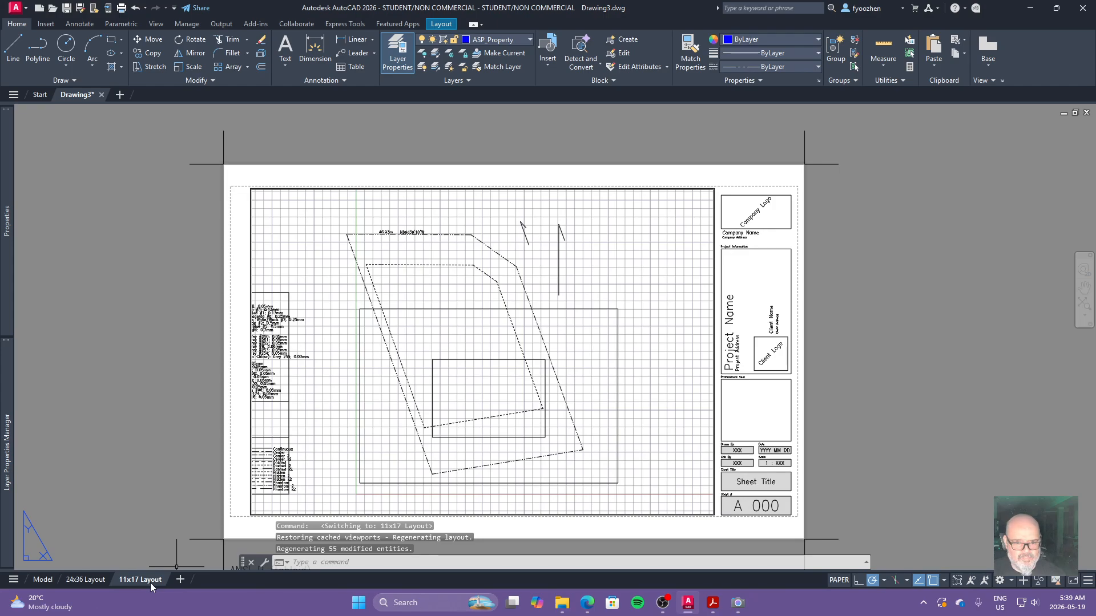
pyautogui.click(82, 582)
pyautogui.click(50, 584)
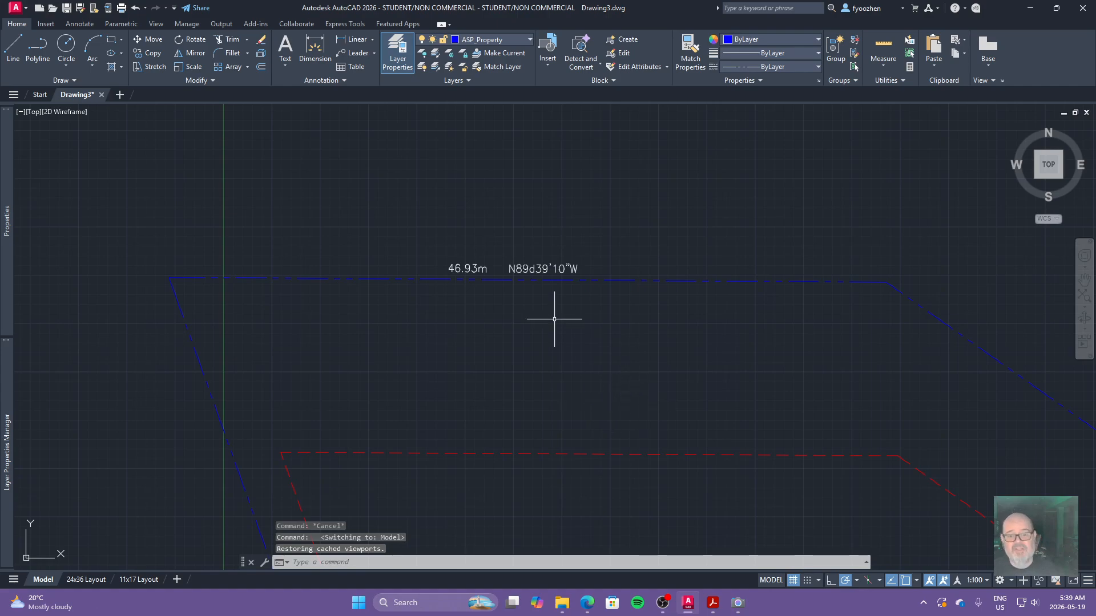
pyautogui.scroll(-4, 611, 374)
pyautogui.moveTo(611, 377); pyautogui.dragTo(467, 264, button='middle')
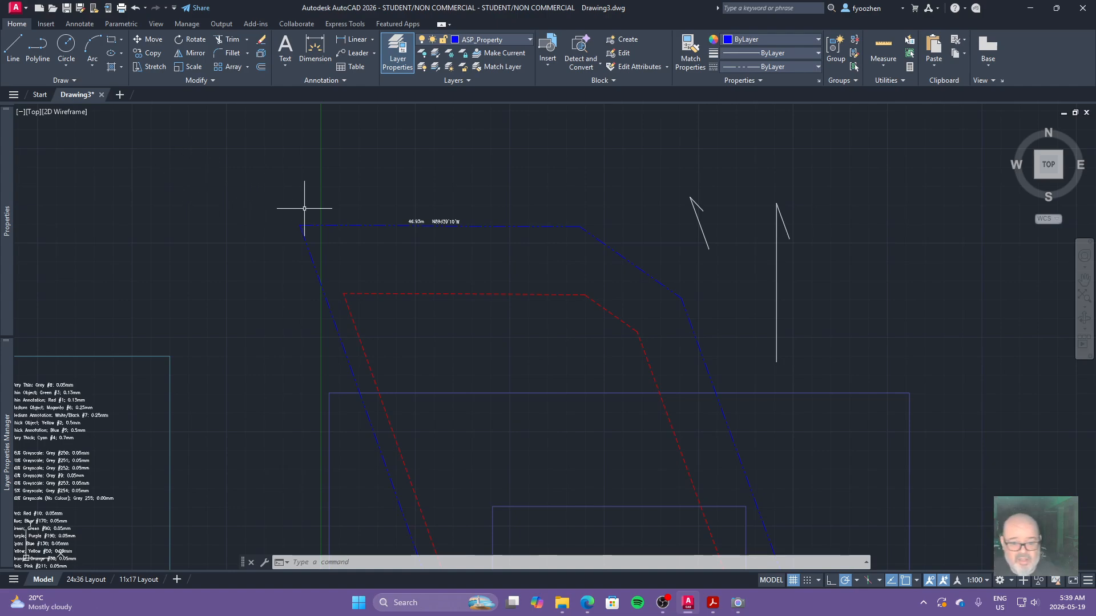
pyautogui.click(87, 581)
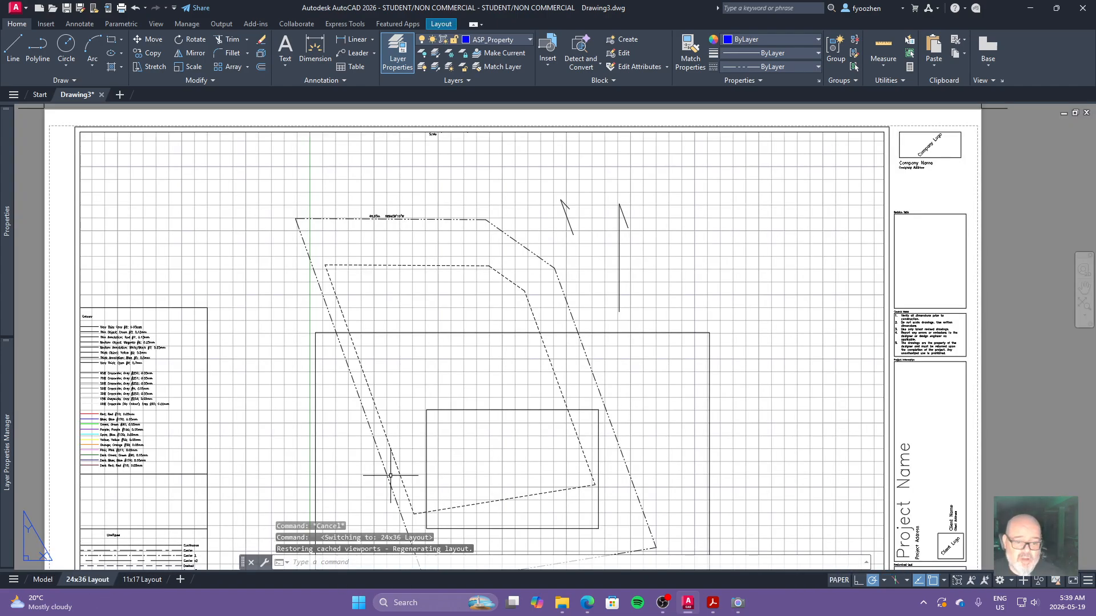
pyautogui.scroll(-3, 644, 310)
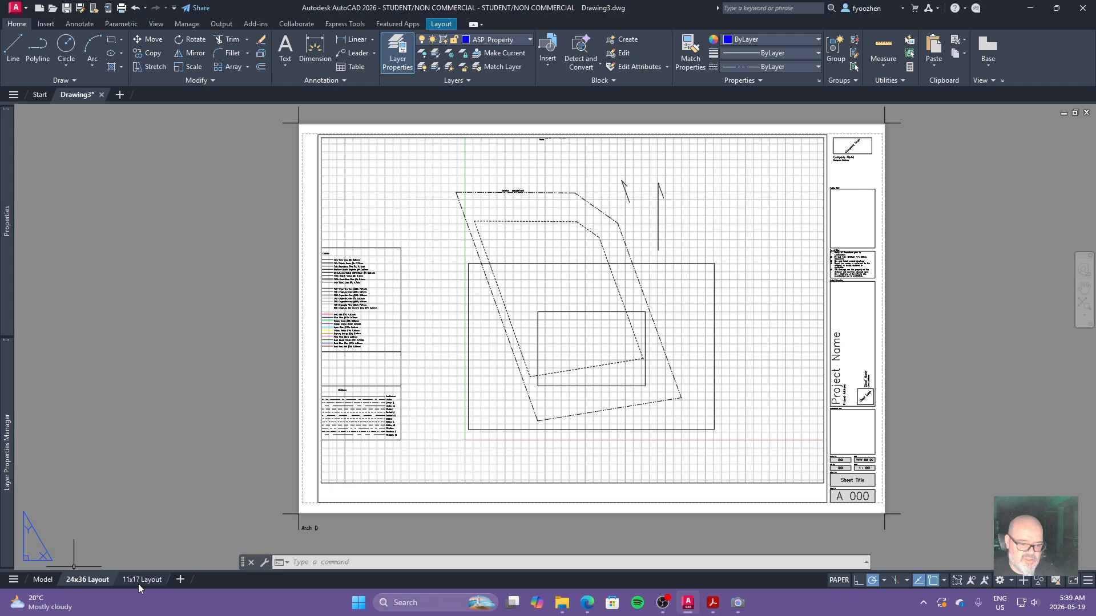
pyautogui.moveTo(138, 584)
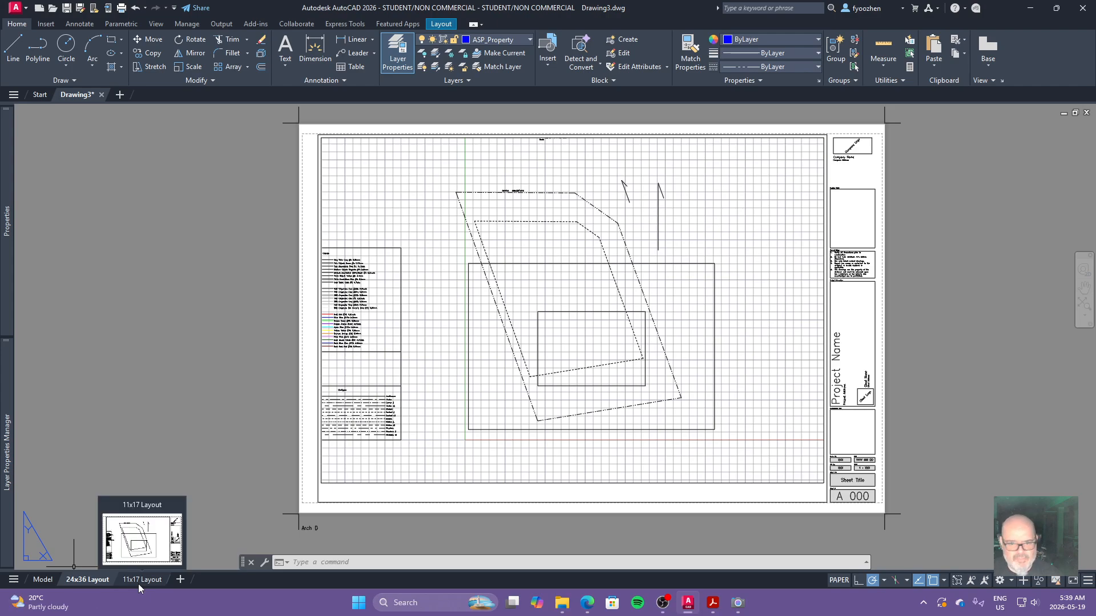
pyautogui.click(138, 583)
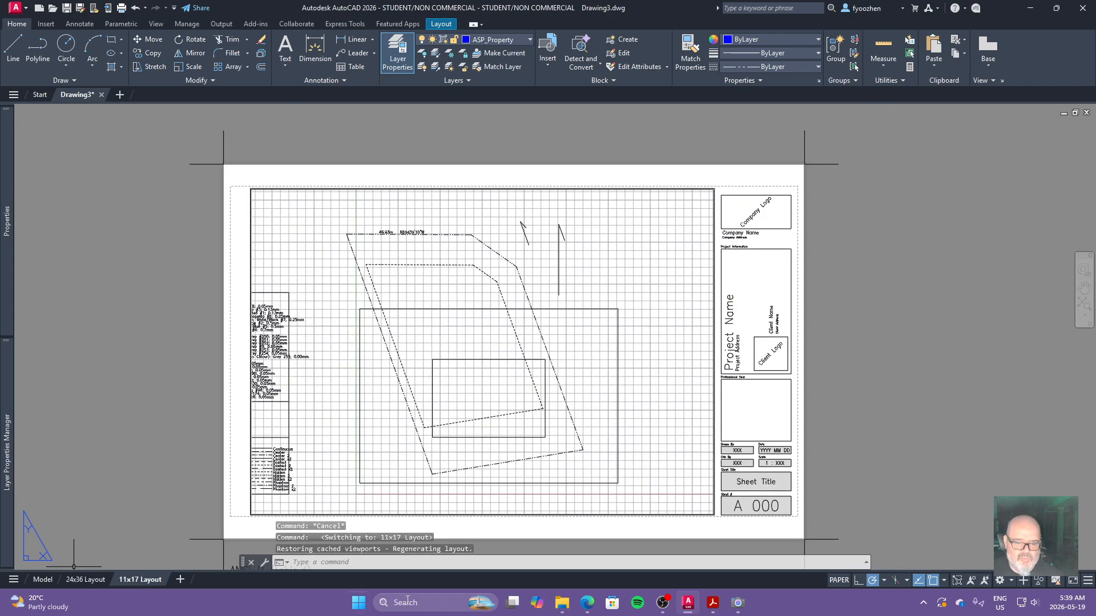
pyautogui.click(49, 581)
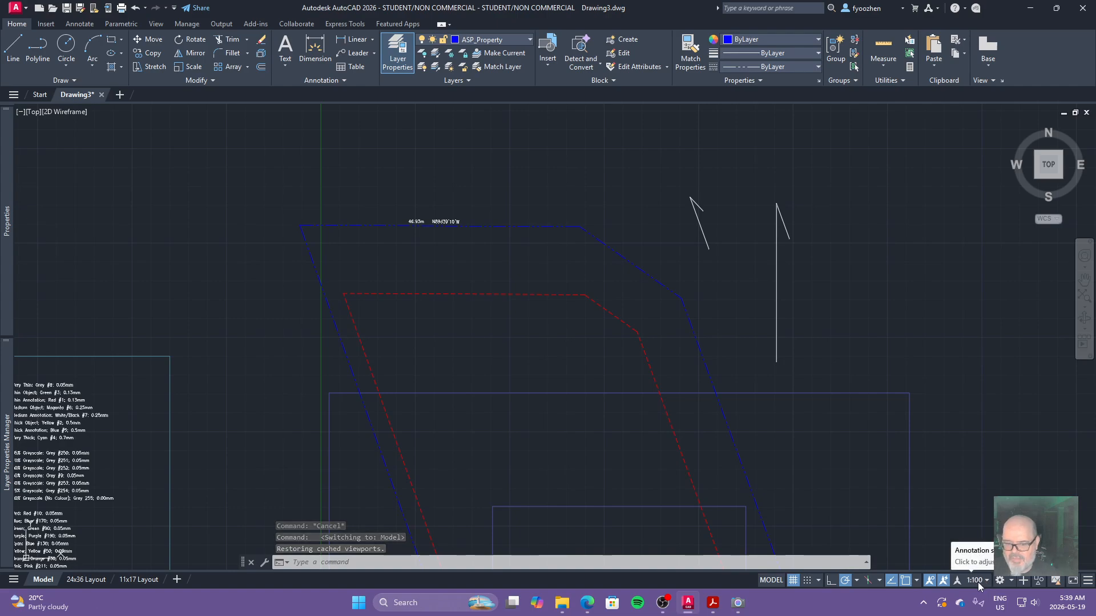
# Examine the label's scale representations and the annotation scale choices in model space, and recheck the 24x36 layout.
pyautogui.scroll(-3, 742, 411)
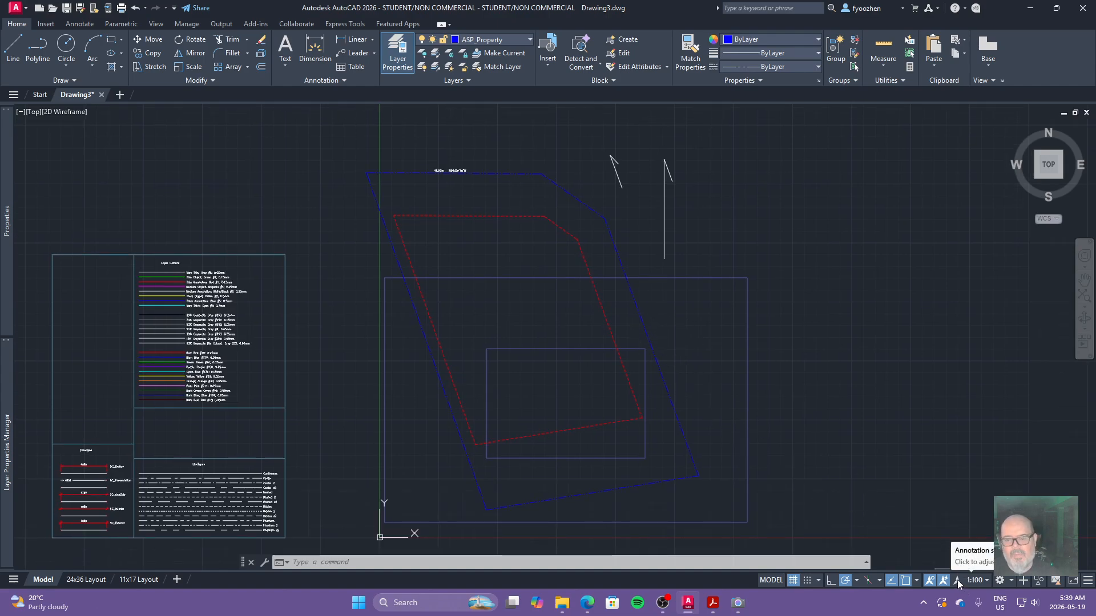
pyautogui.click(451, 169)
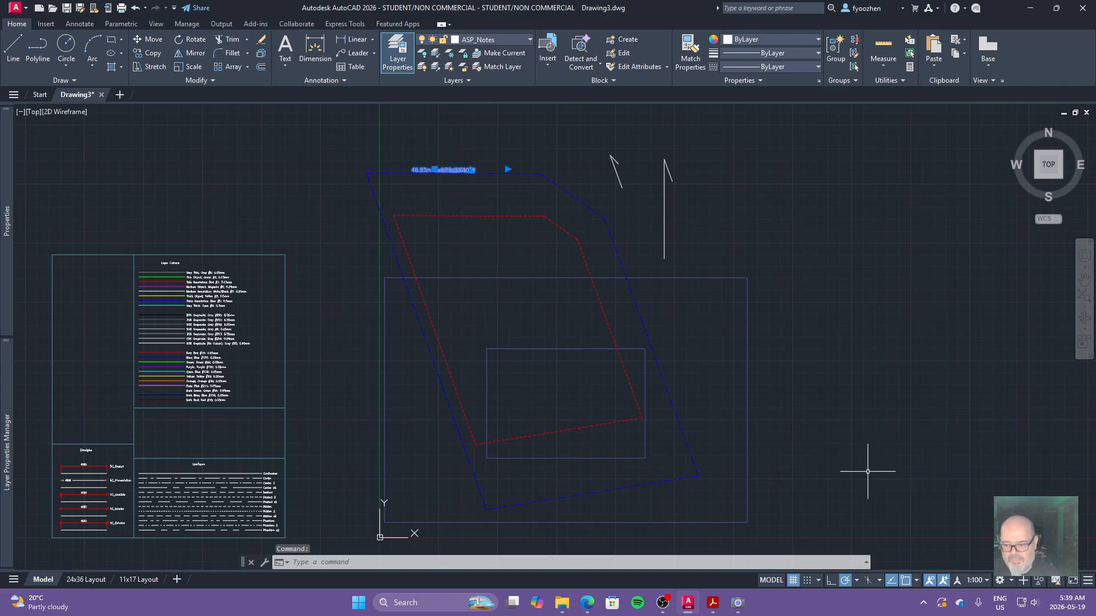
pyautogui.press('Escape')
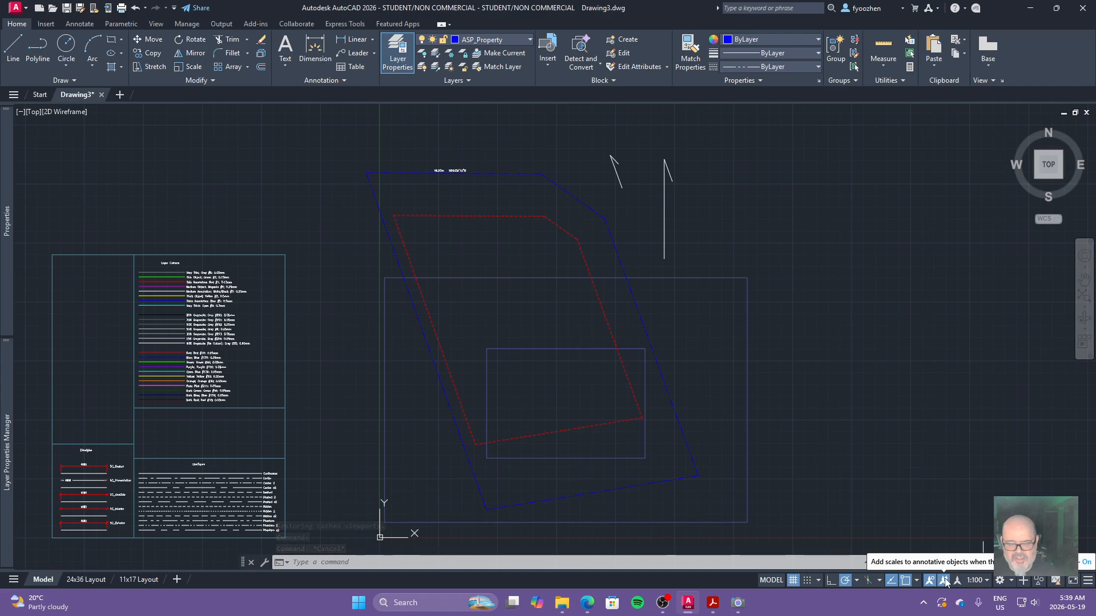
pyautogui.click(976, 580)
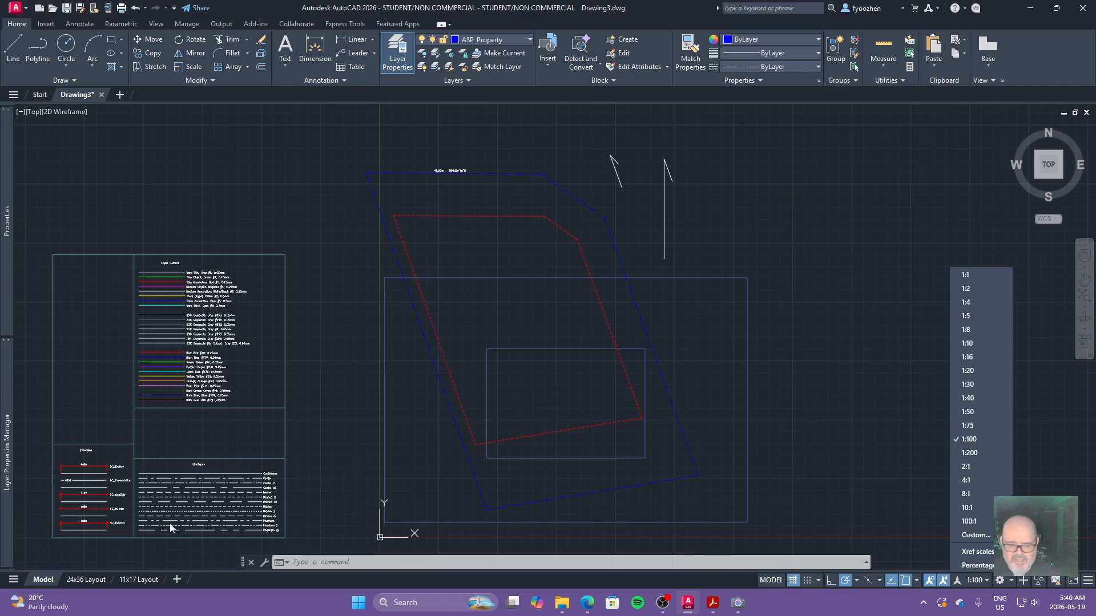
pyautogui.click(92, 581)
pyautogui.click(91, 581)
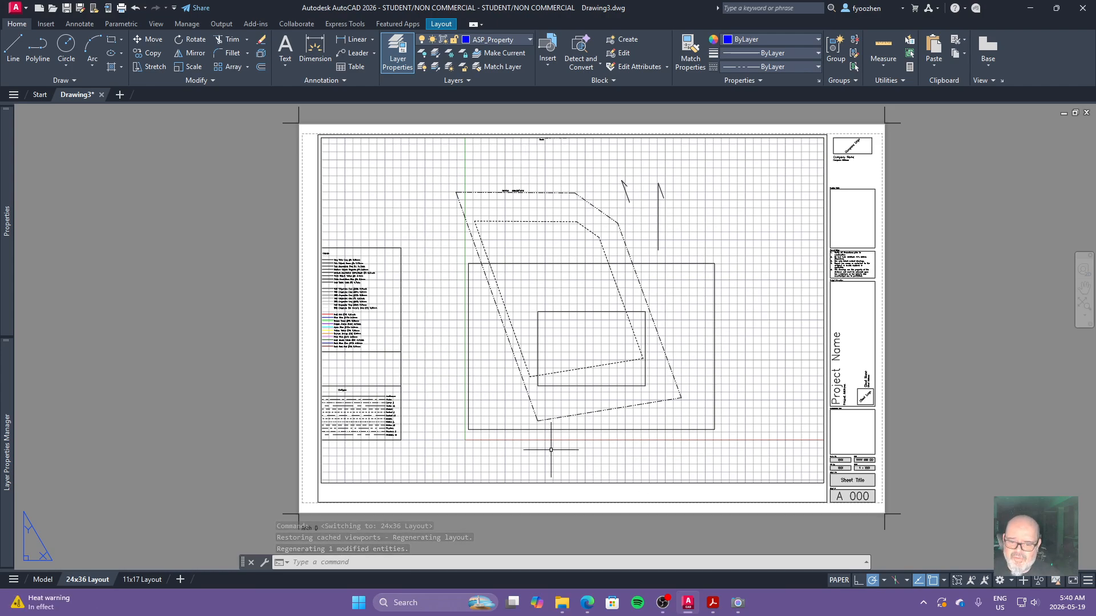
pyautogui.click(45, 581)
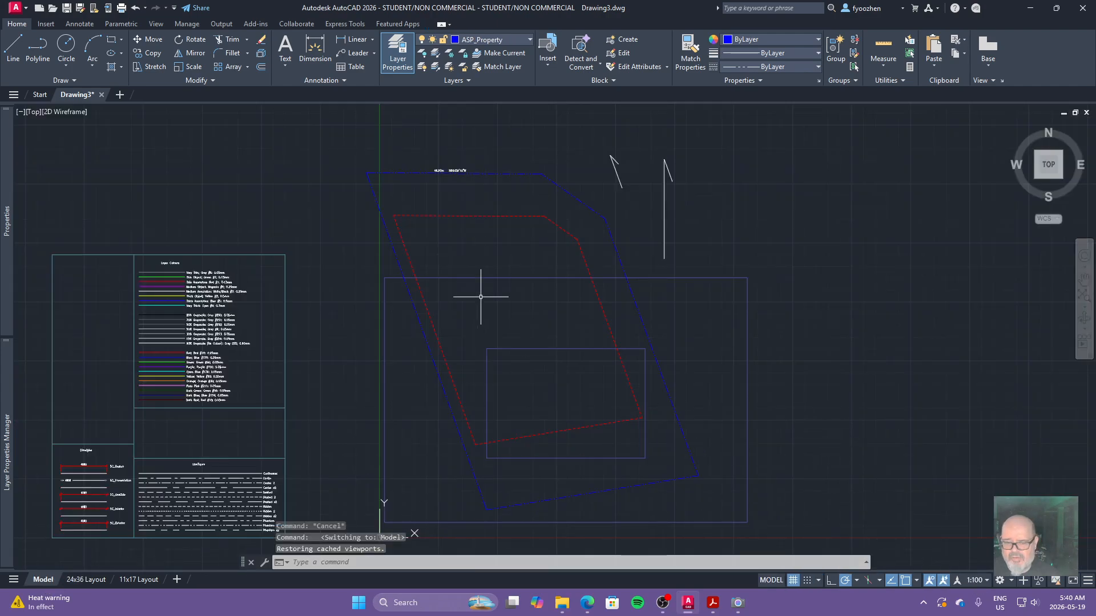
pyautogui.click(454, 170)
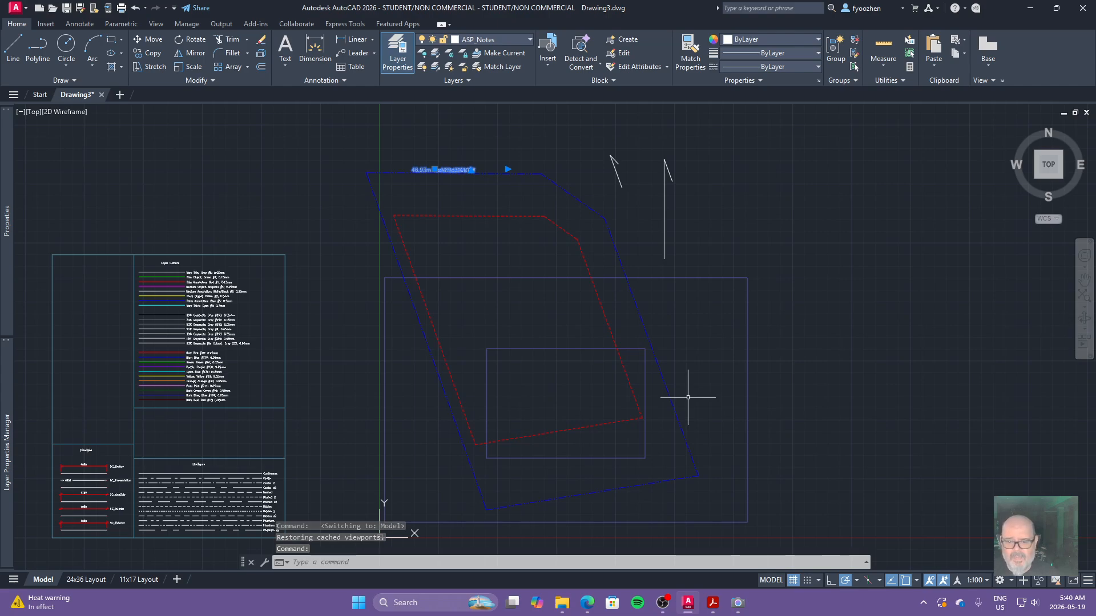
# Erase the two purple rectangles overlapping the site plan.
pyautogui.press('Escape')
pyautogui.click(550, 367)
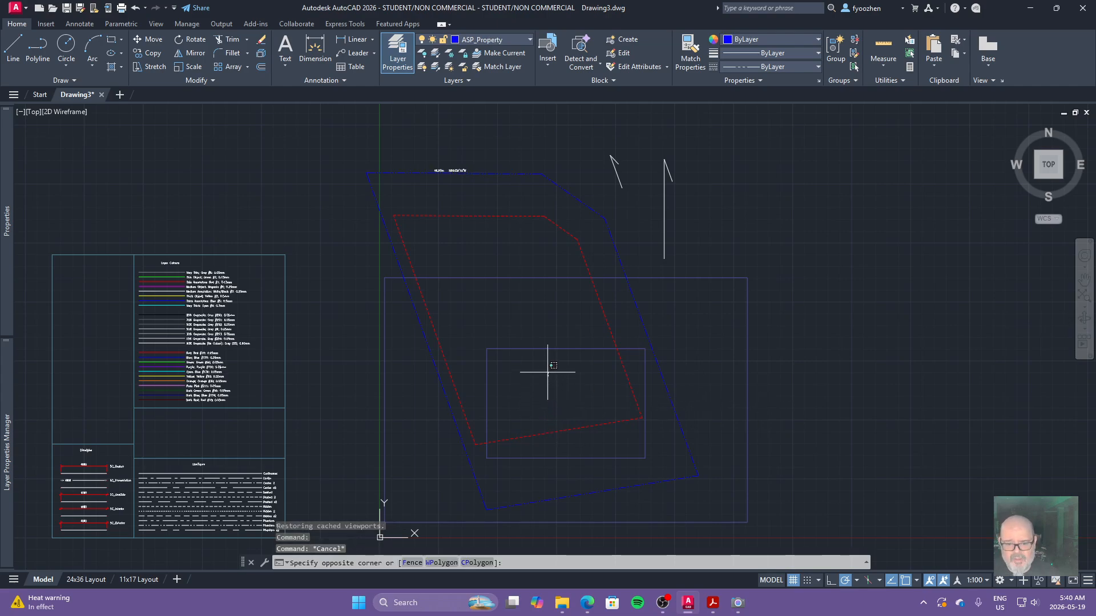
pyautogui.click(496, 240)
pyautogui.press('Delete')
pyautogui.scroll(-3, 548, 333)
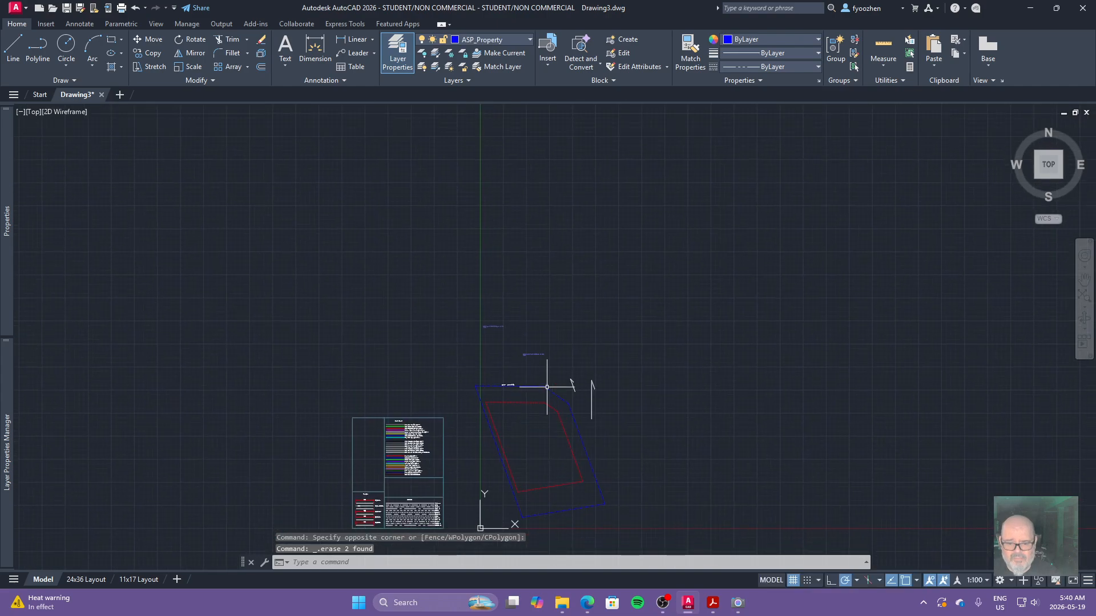
# Erase the two leftover blue text labels above the property outline.
pyautogui.scroll(3, 554, 359)
pyautogui.click(554, 360)
pyautogui.click(392, 237)
pyautogui.press('Delete')
pyautogui.scroll(-4, 557, 367)
pyautogui.moveTo(548, 376)
pyautogui.mouseDown(button='middle')
pyautogui.moveTo(514, 323)
pyautogui.moveTo(498, 249)
pyautogui.mouseUp(button='middle')
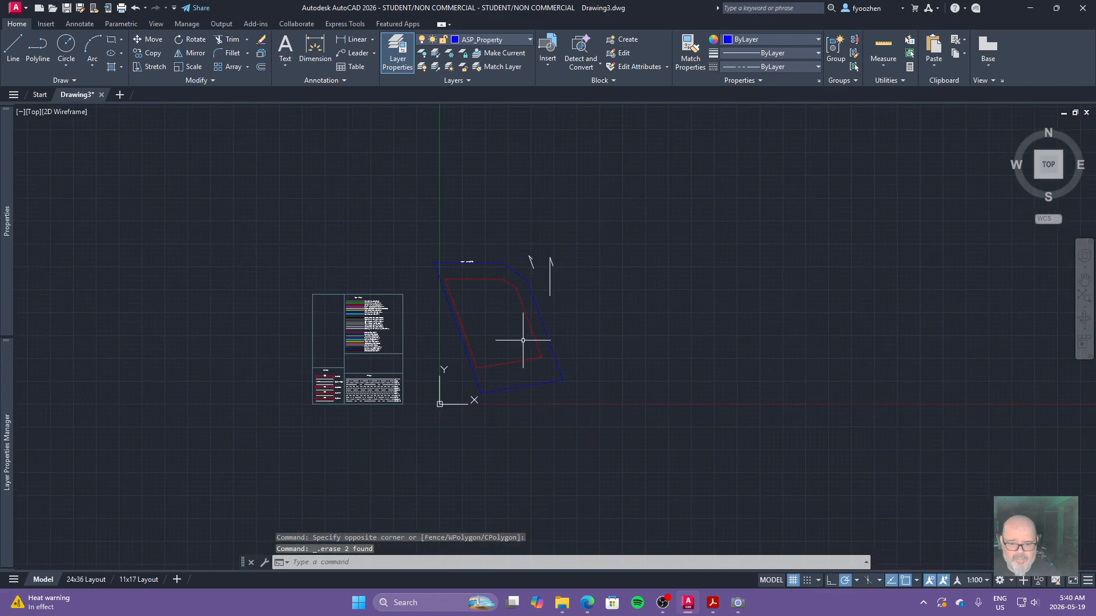
# Erase the layer and linetype legend table beside the site plan, including its remaining edge line.
pyautogui.click(412, 285)
pyautogui.click(274, 457)
pyautogui.press('Delete')
pyautogui.click(313, 399)
pyautogui.click(304, 425)
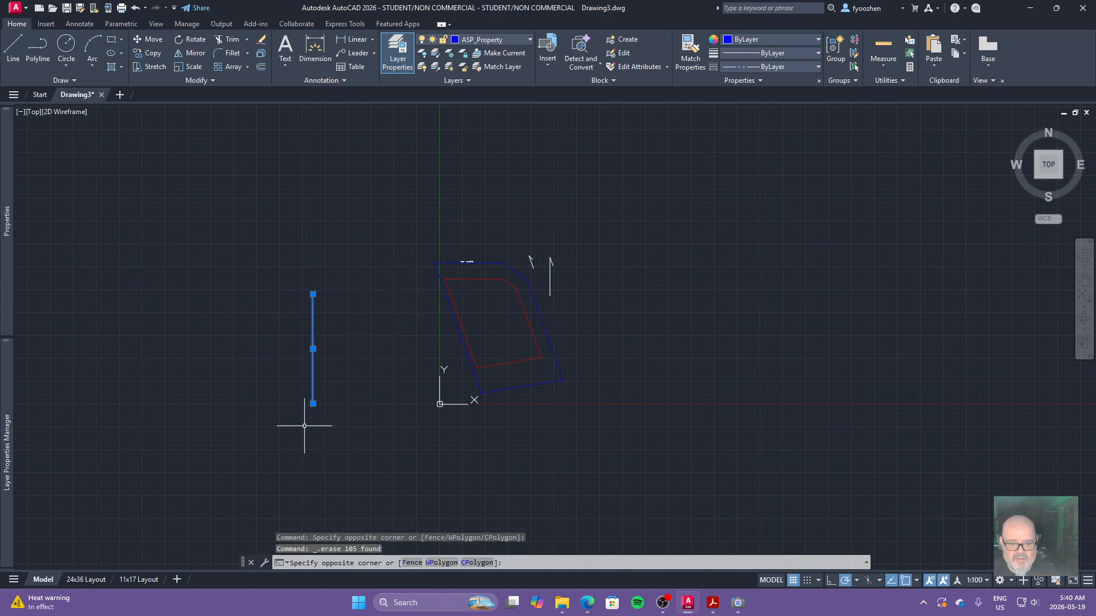
pyautogui.press('Delete')
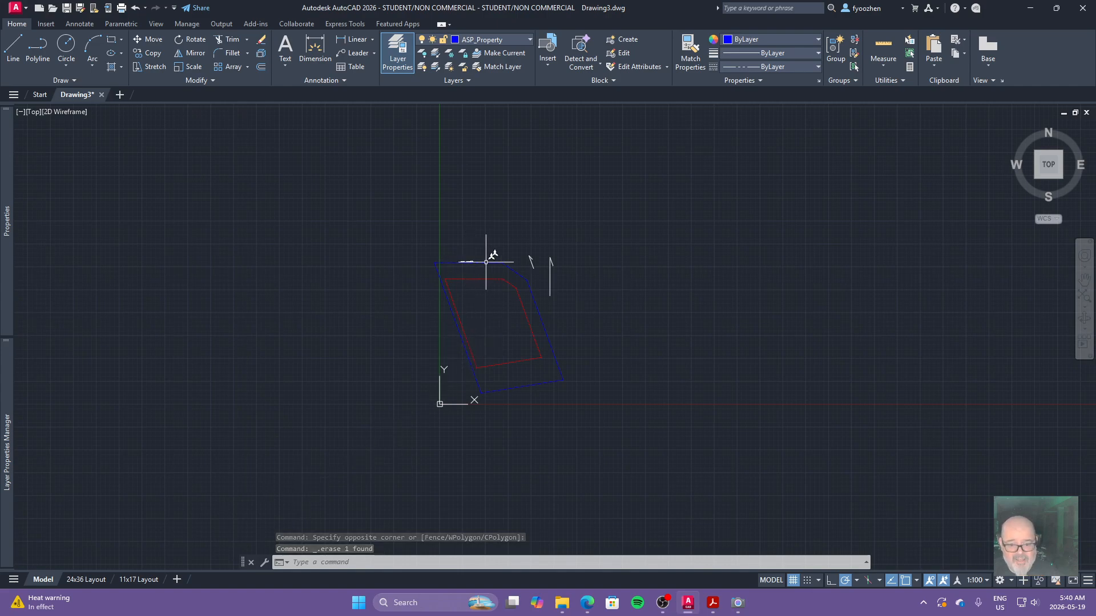
# Set the current dimension style to SC_Interior.
pyautogui.moveTo(486, 310); pyautogui.dragTo(488, 365, button='middle')
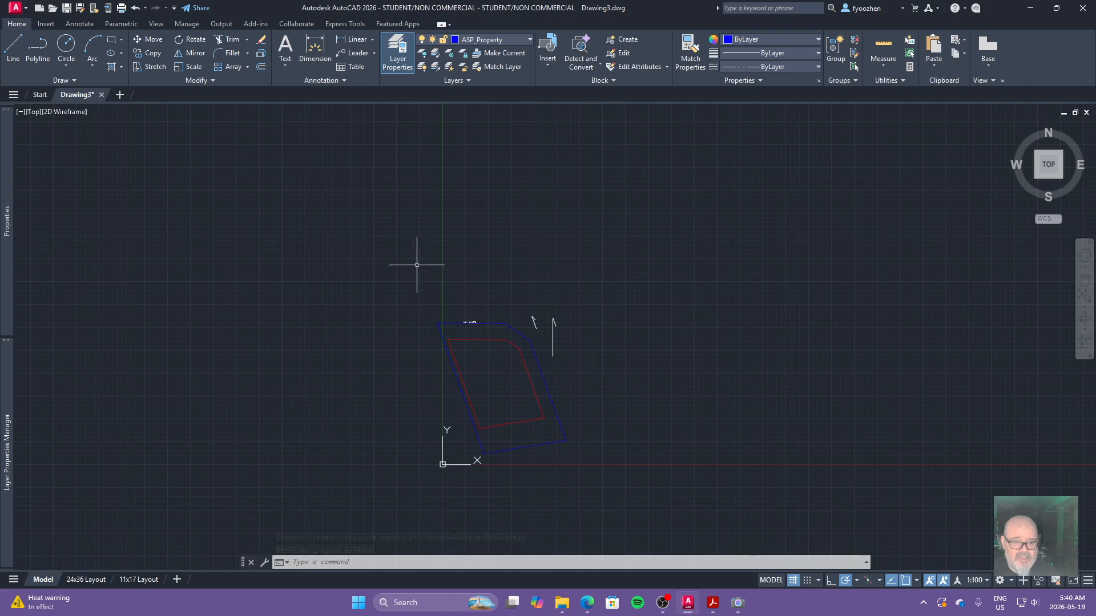
pyautogui.click(79, 24)
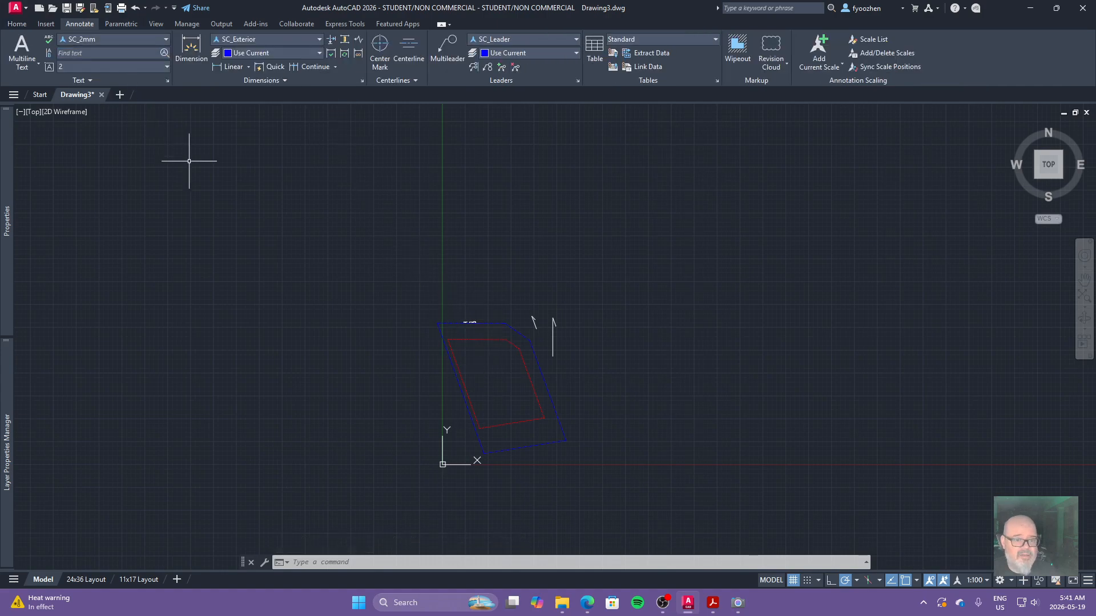
pyautogui.click(320, 41)
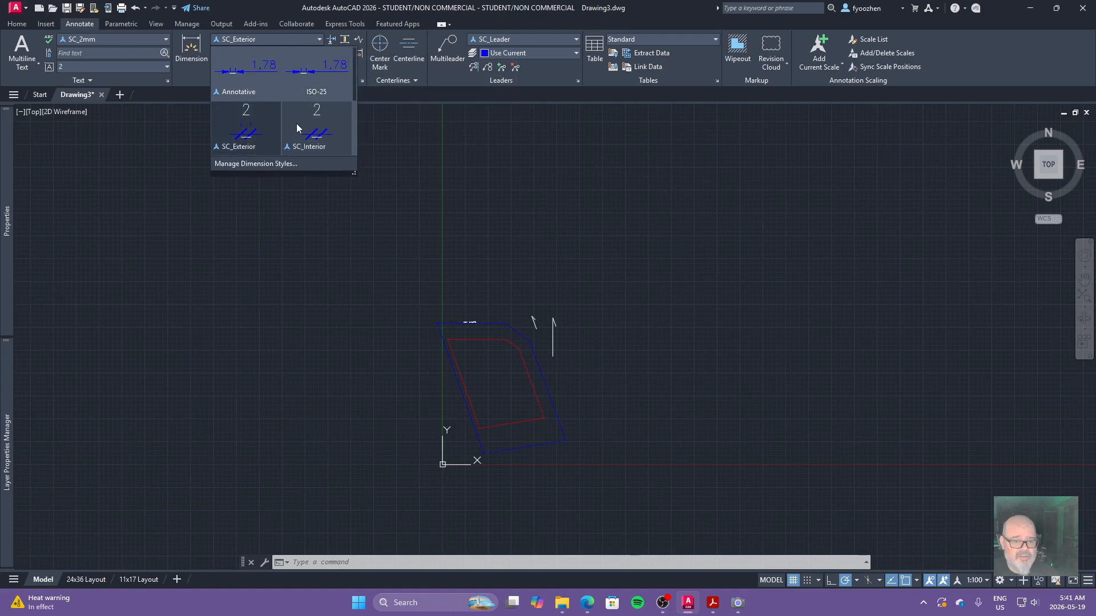
pyautogui.click(316, 145)
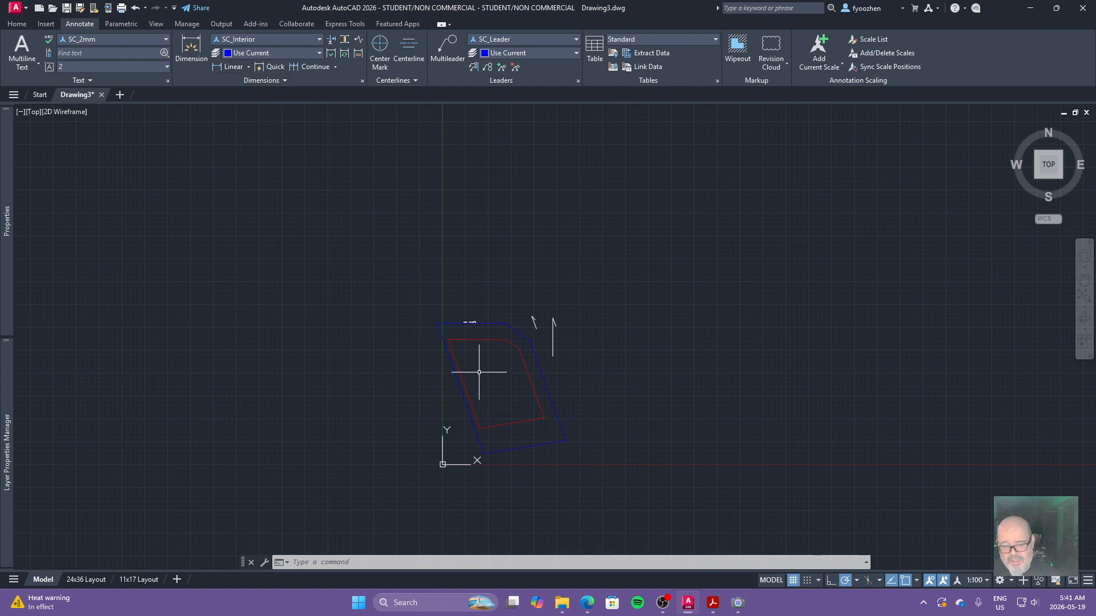
# Add an aligned dimension perpendicular from the east setback line to the east property line.
pyautogui.click(248, 66)
pyautogui.click(235, 128)
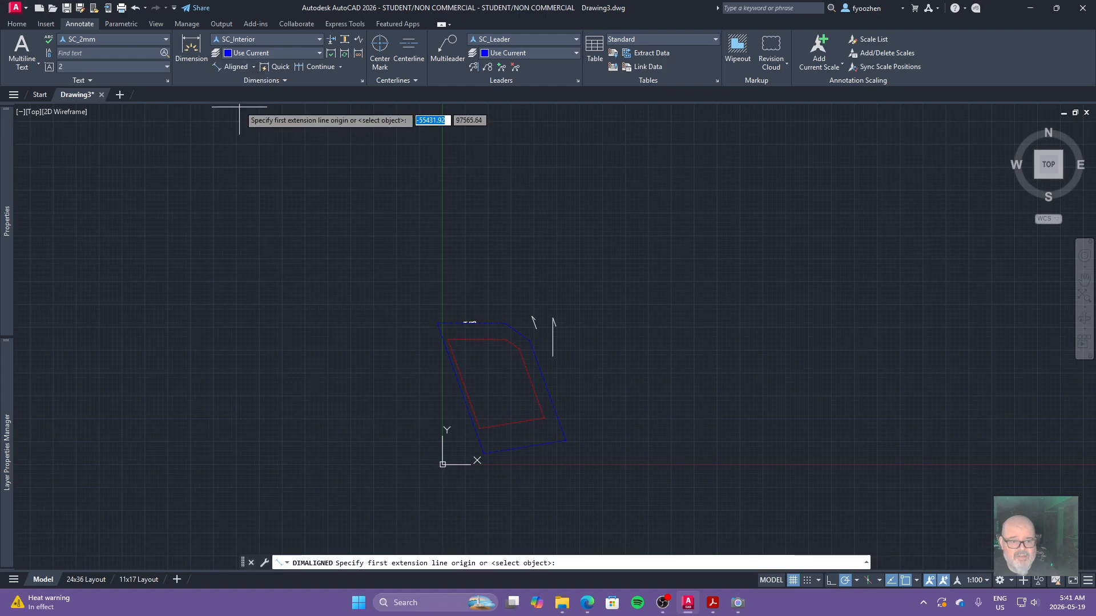
pyautogui.click(917, 581)
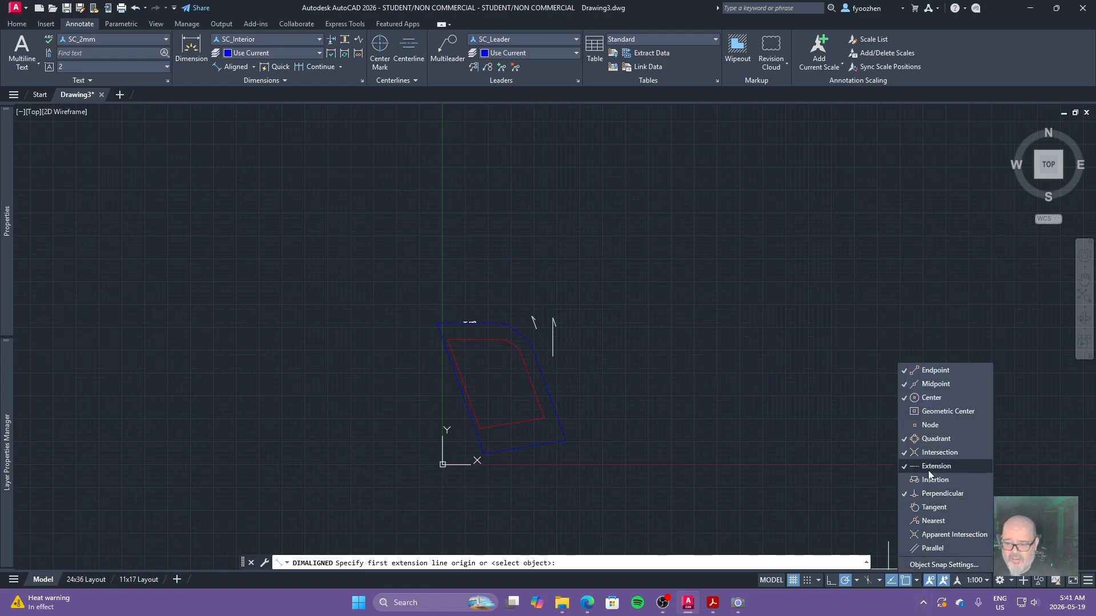
pyautogui.scroll(4, 559, 394)
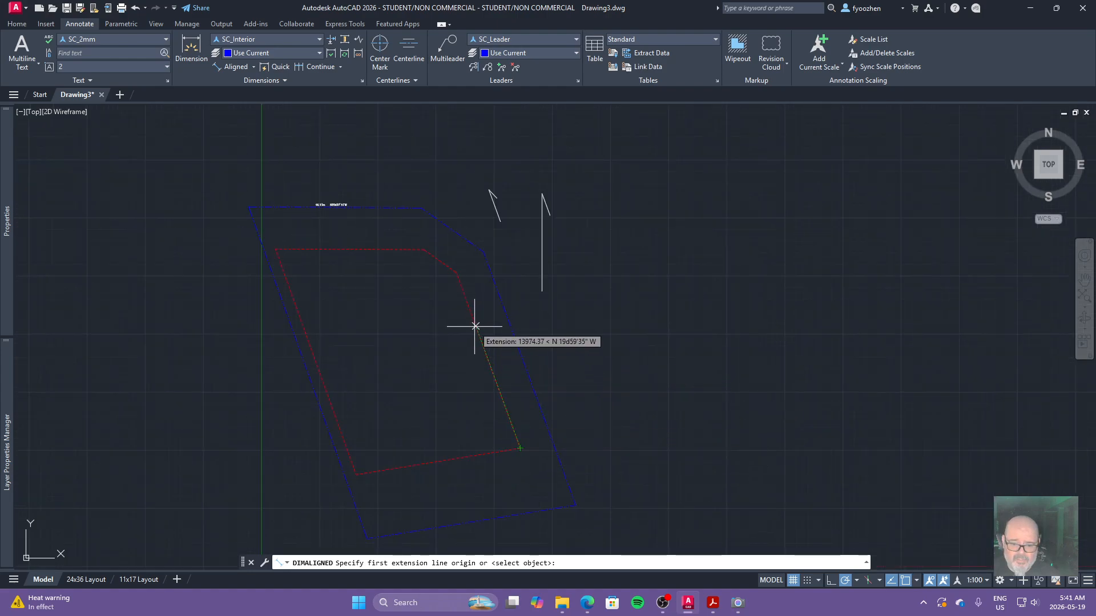
pyautogui.click(488, 360)
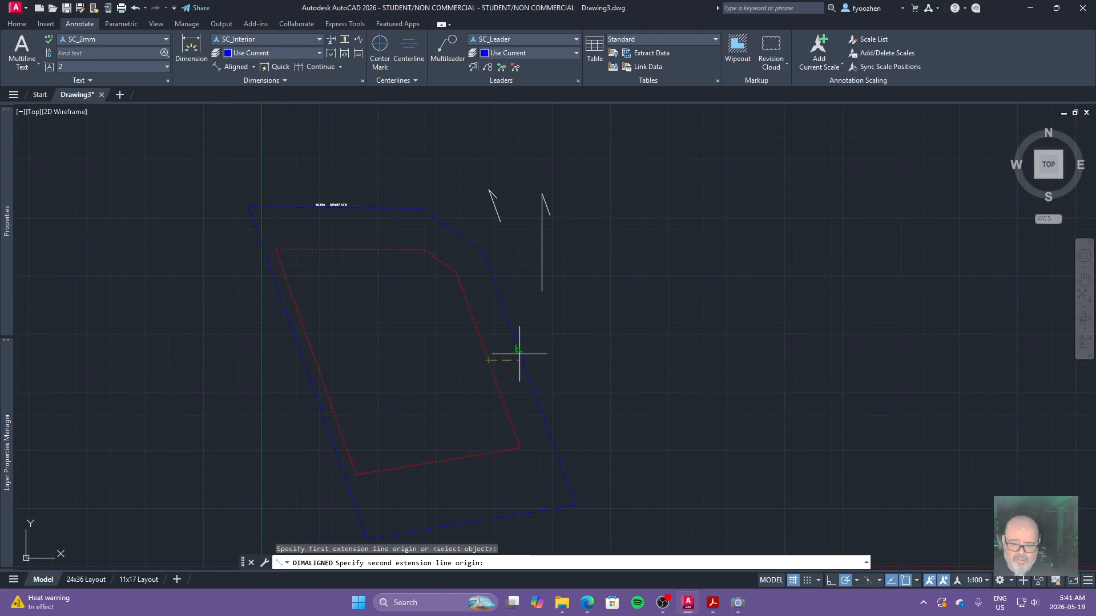
pyautogui.scroll(7, 519, 354)
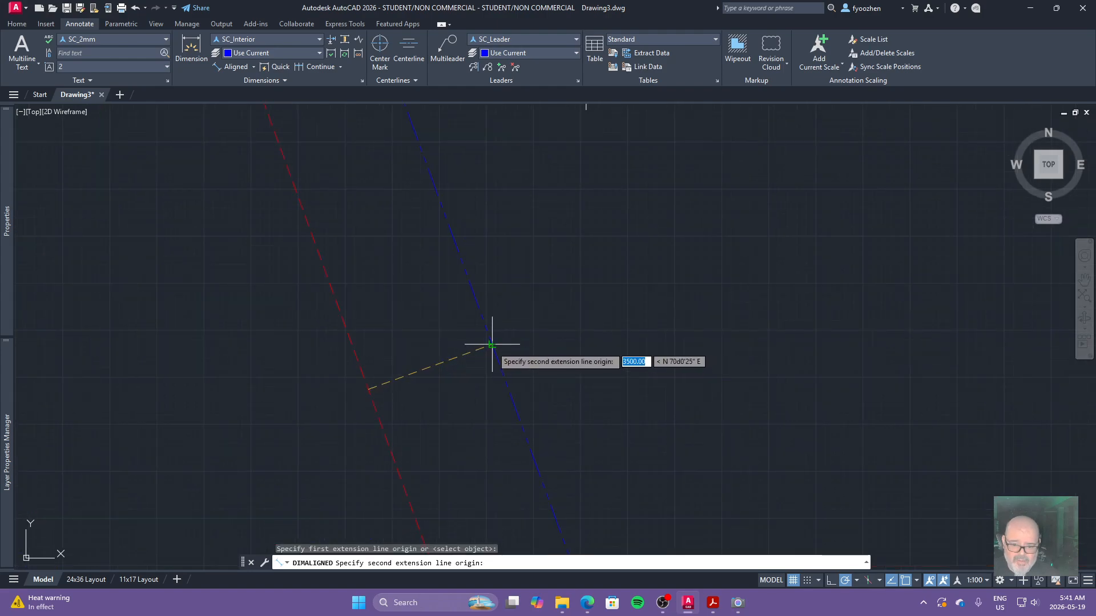
pyautogui.click(492, 345)
pyautogui.click(417, 321)
pyautogui.scroll(-4, 449, 439)
pyautogui.moveTo(463, 442); pyautogui.dragTo(596, 425, button='middle')
pyautogui.moveTo(506, 309); pyautogui.dragTo(489, 367, button='middle')
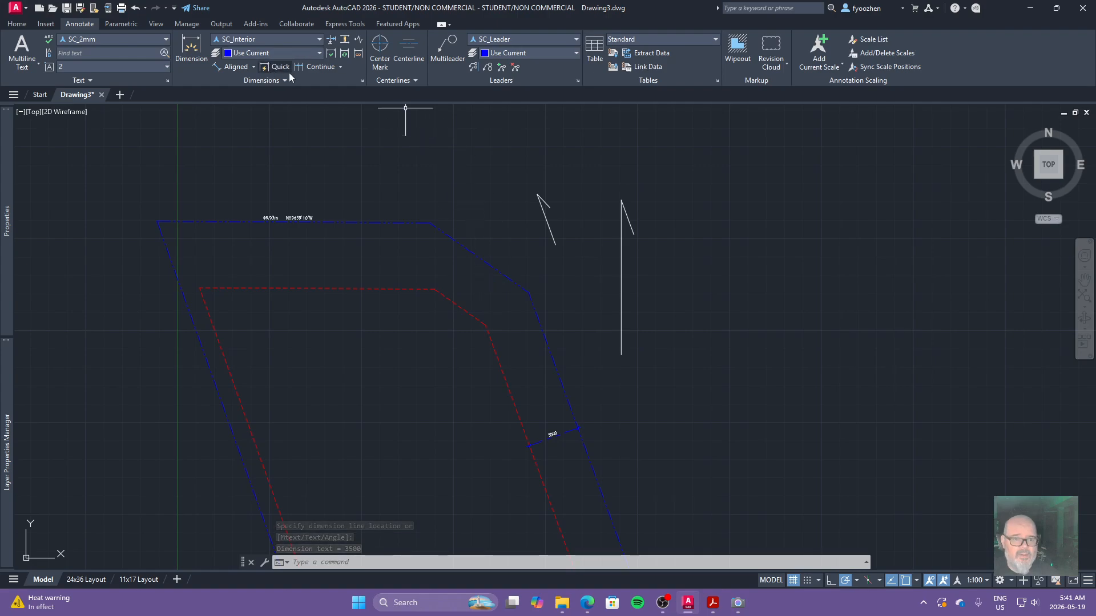
# Move the east setback dimension to the ASP_Dimensions layer and make that layer current.
pyautogui.press('Escape')
pyautogui.click(562, 431)
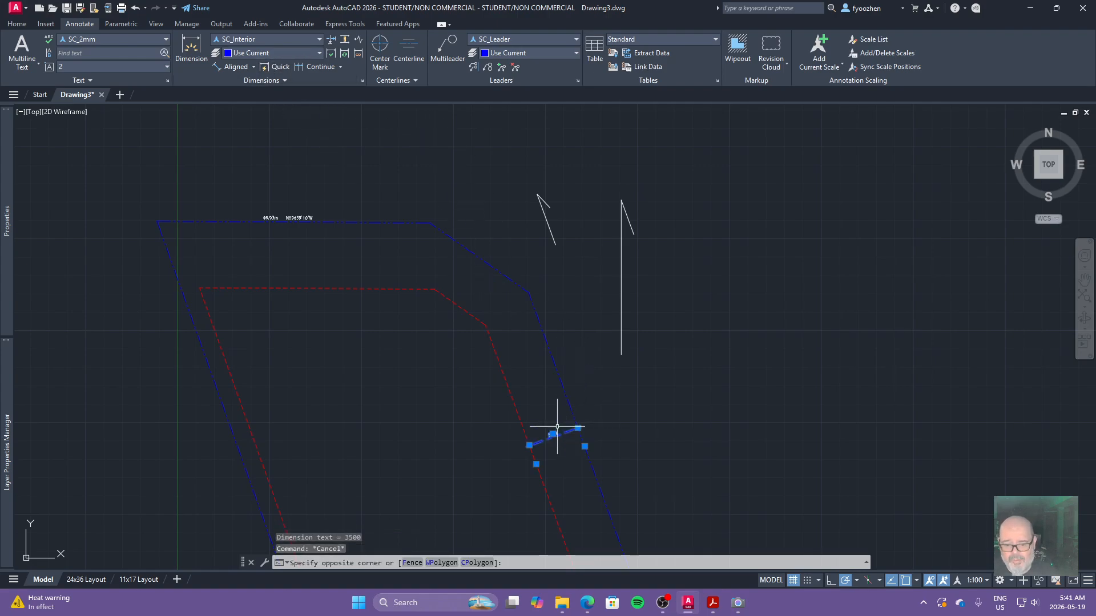
pyautogui.click(566, 288)
pyautogui.click(18, 24)
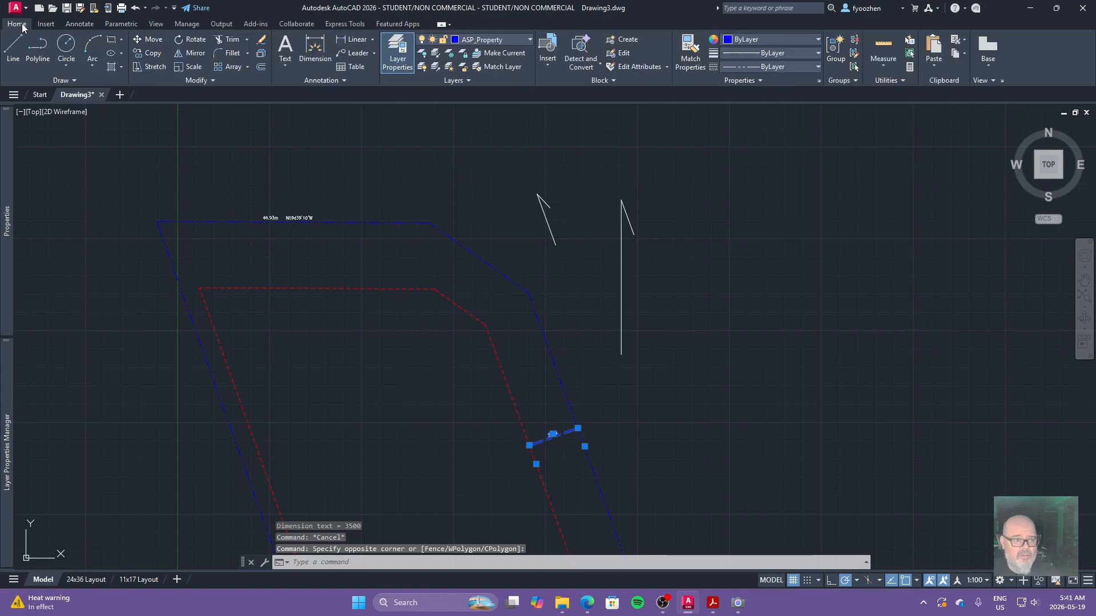
pyautogui.click(487, 39)
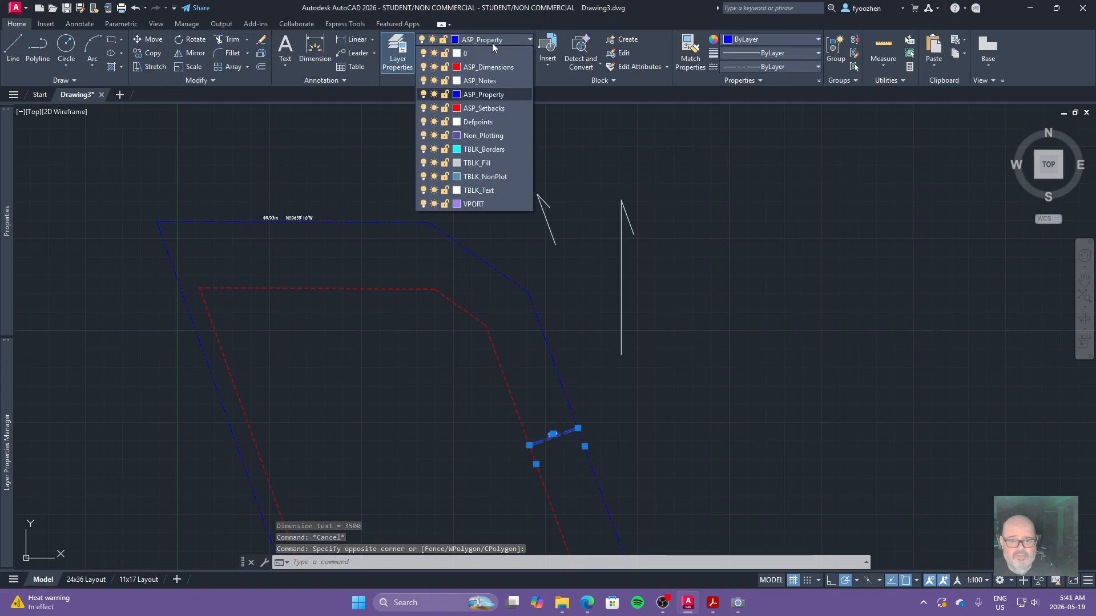
pyautogui.click(501, 71)
pyautogui.press('Escape')
pyautogui.press('Escape')
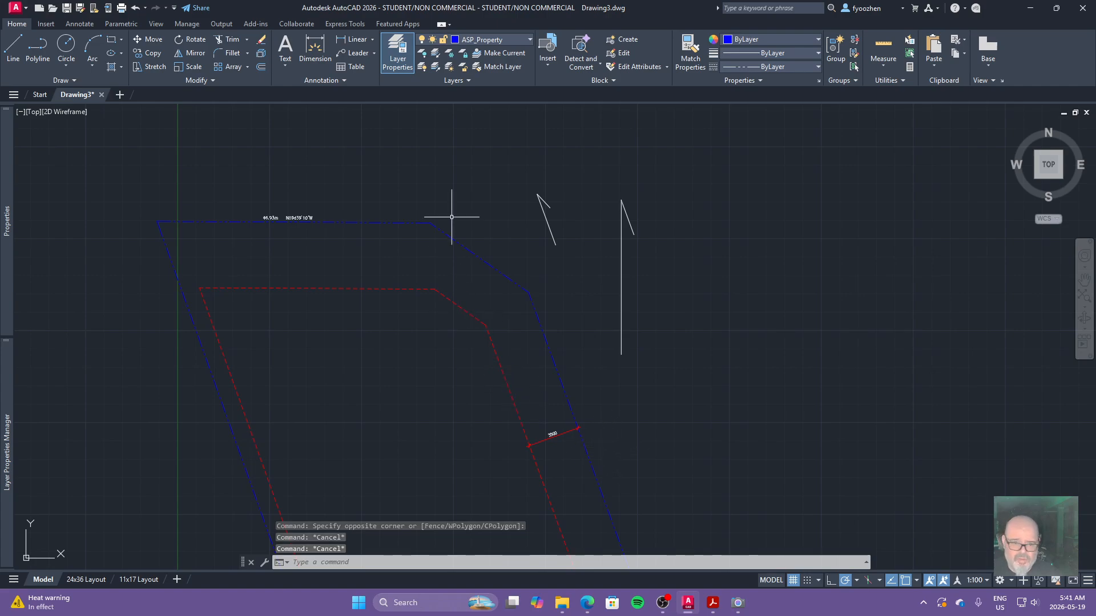
pyautogui.click(485, 39)
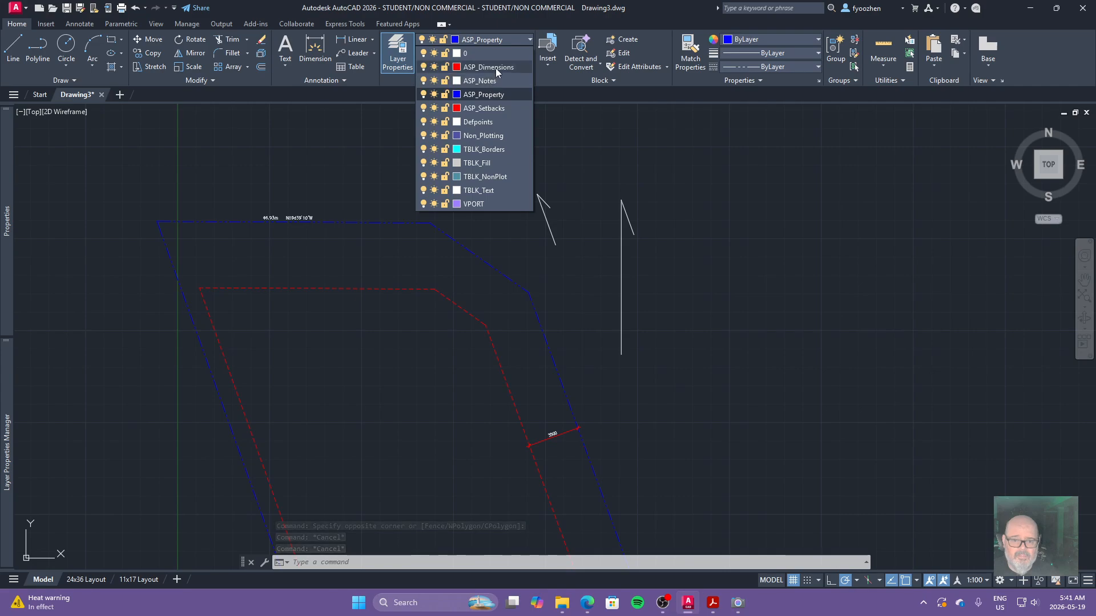
pyautogui.click(496, 67)
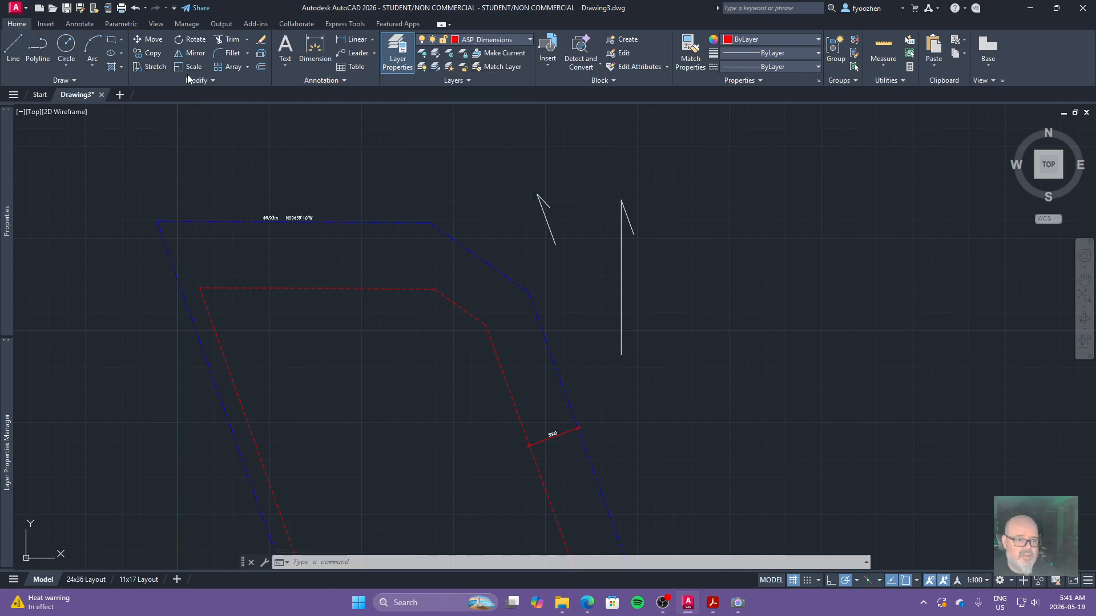
# Add an aligned dimension between the angled northeast setback line and the parallel property line.
pyautogui.click(79, 23)
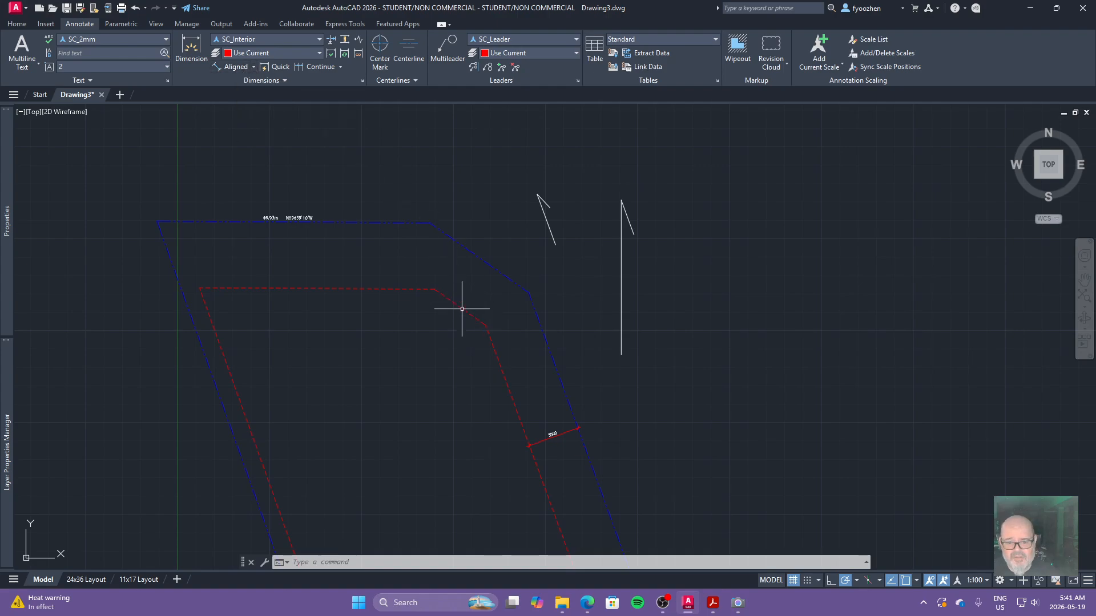
pyautogui.click(233, 67)
pyautogui.click(460, 307)
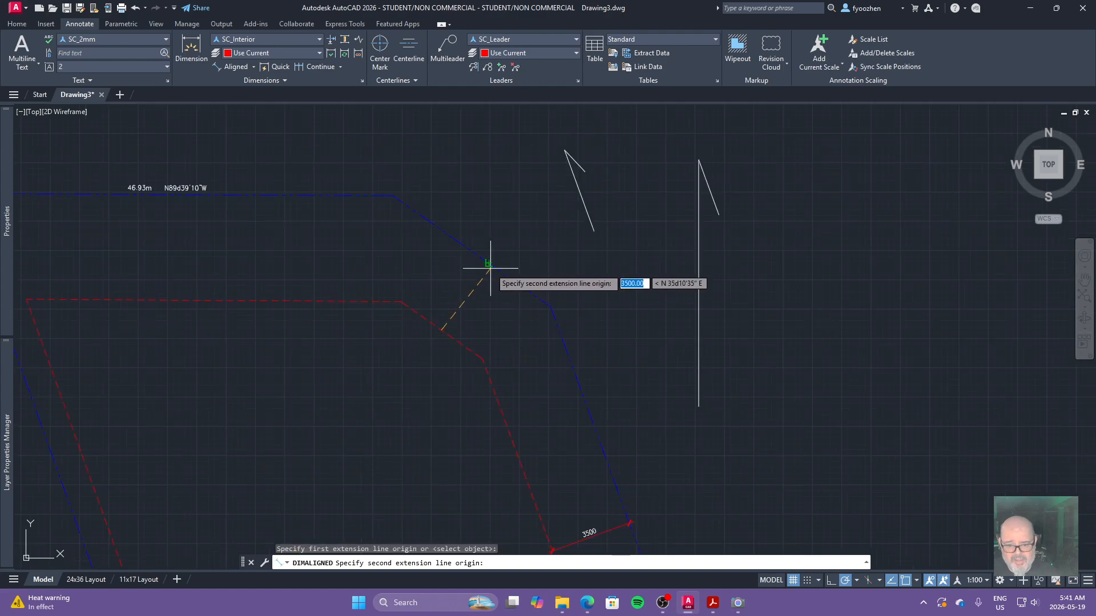
pyautogui.click(489, 266)
pyautogui.scroll(2, 489, 266)
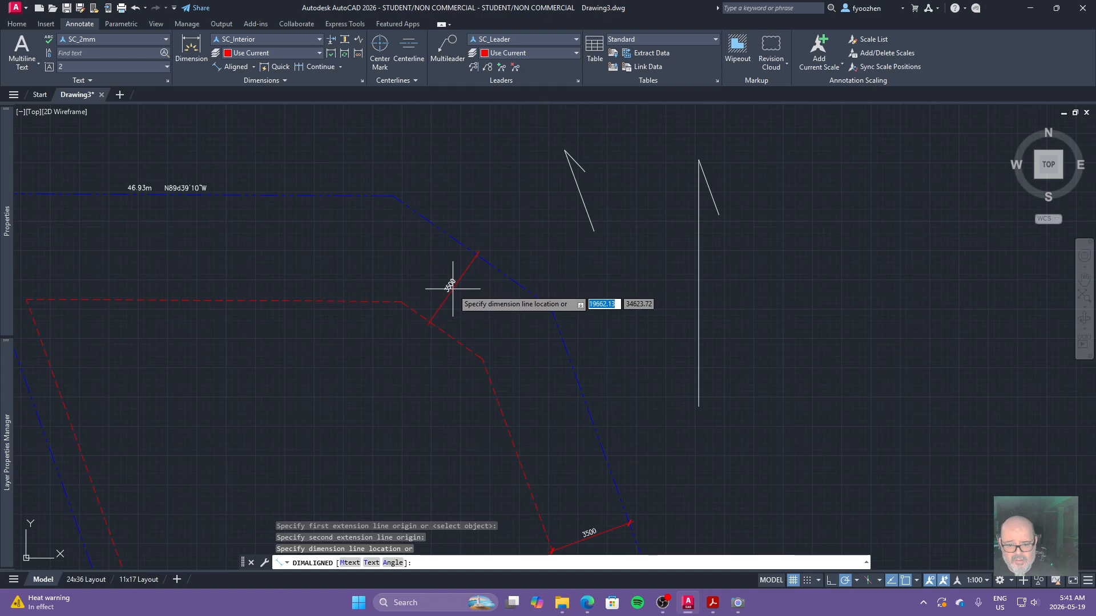
pyautogui.click(453, 290)
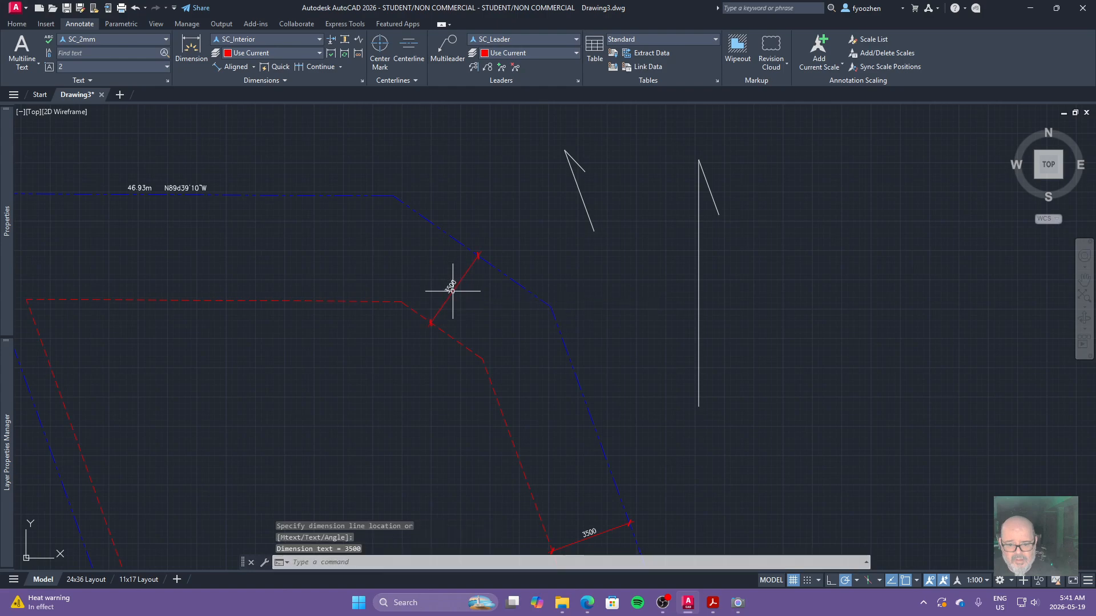
# Add an aligned dimension between the north setback line and the north property line, just east of the bearing label.
pyautogui.click(231, 67)
pyautogui.click(213, 299)
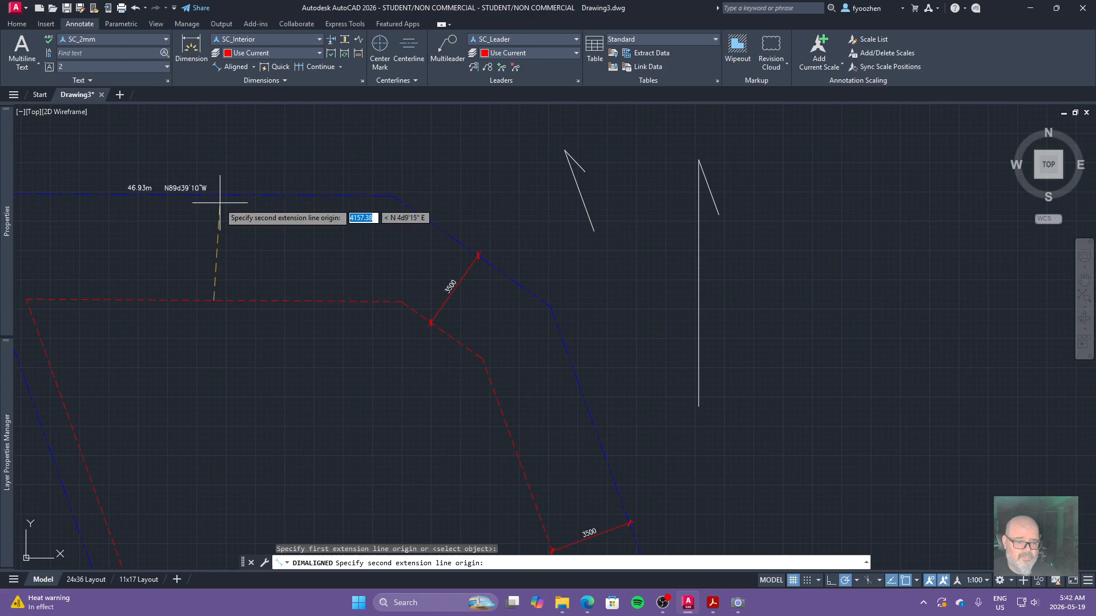
pyautogui.scroll(4, 216, 193)
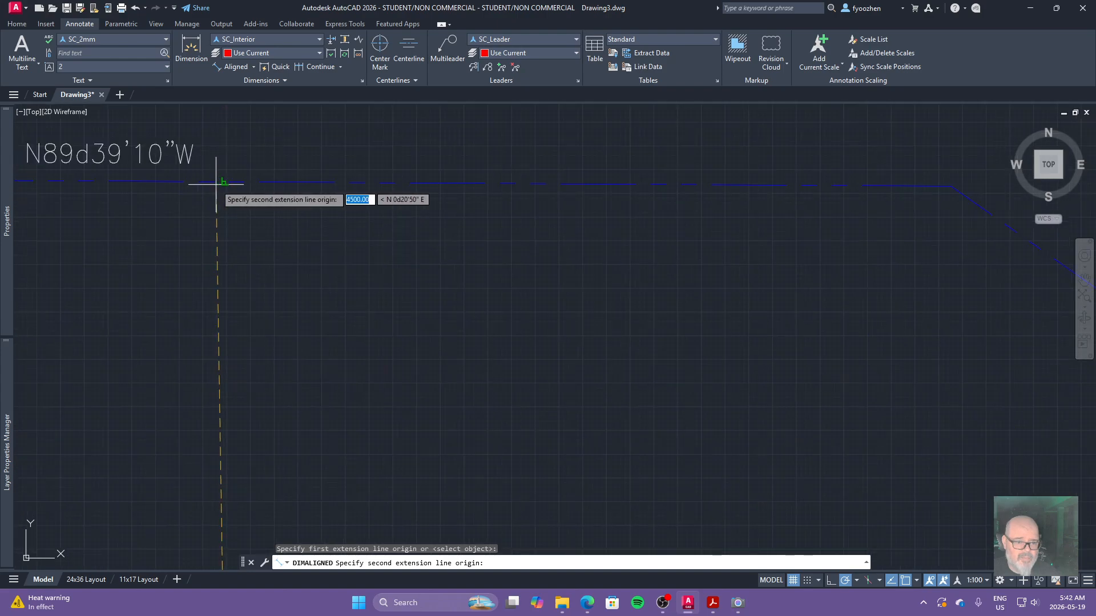
pyautogui.click(222, 182)
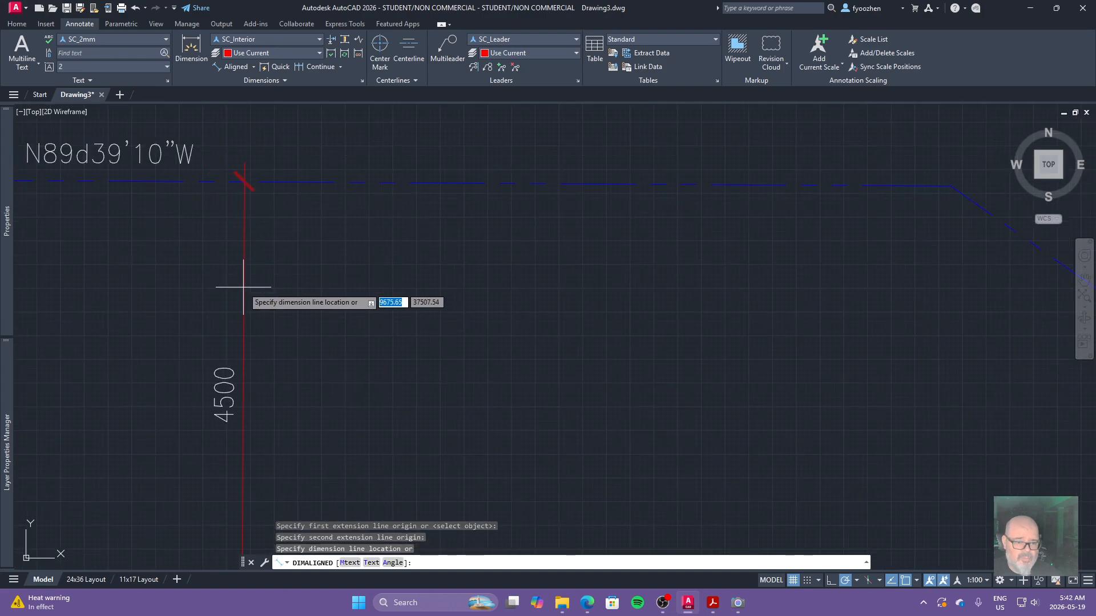
pyautogui.scroll(-4, 245, 306)
pyautogui.click(246, 324)
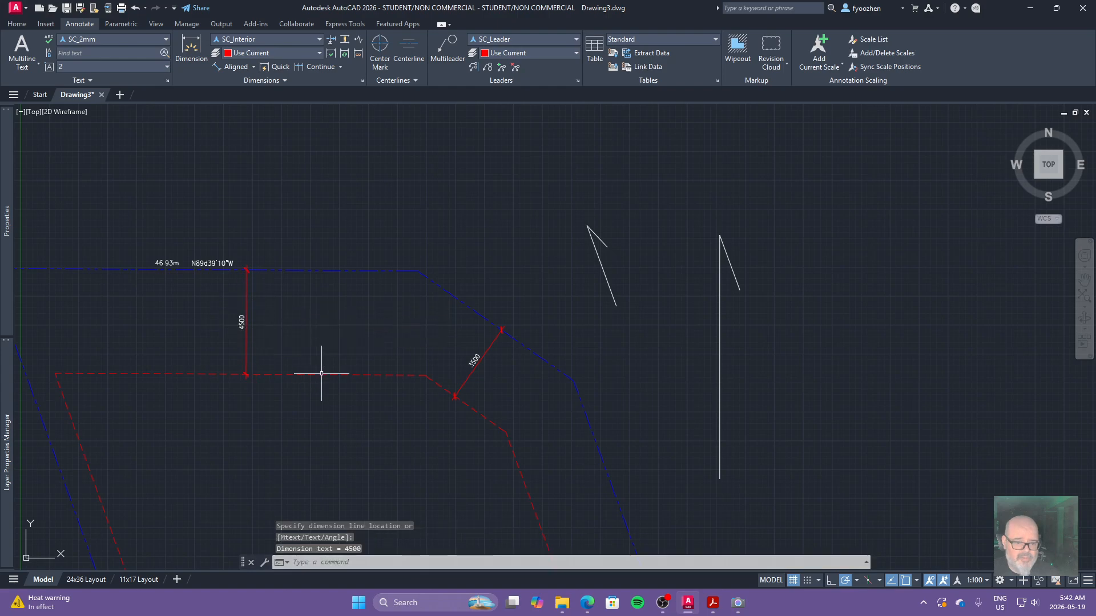
pyautogui.press('Escape')
# Add an aligned dimension between the west setback line and the west property line.
pyautogui.scroll(-4, 391, 294)
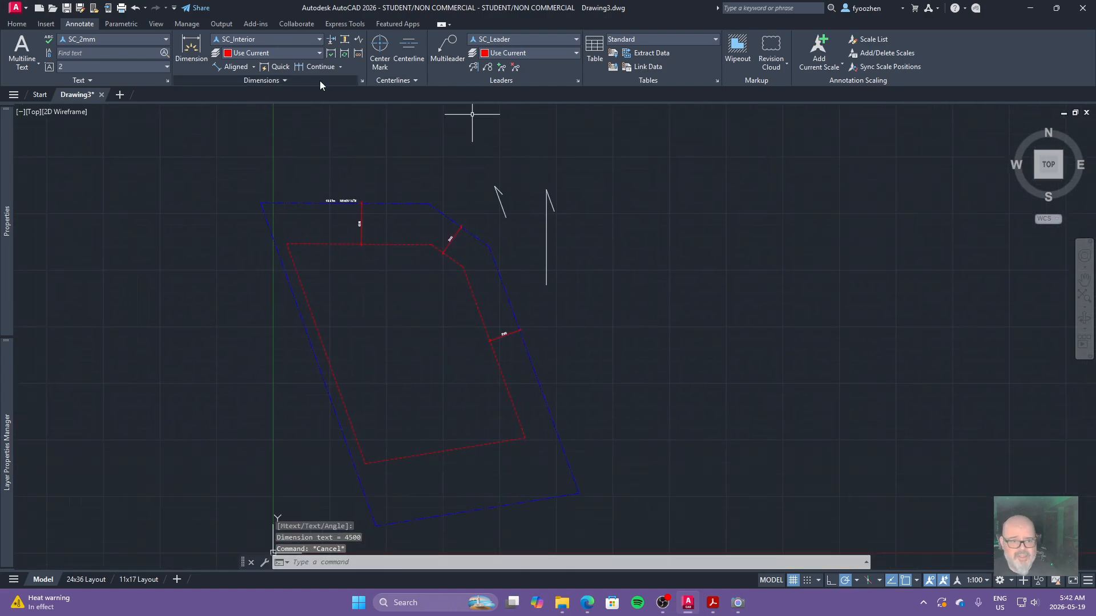
pyautogui.click(243, 68)
pyautogui.scroll(4, 343, 400)
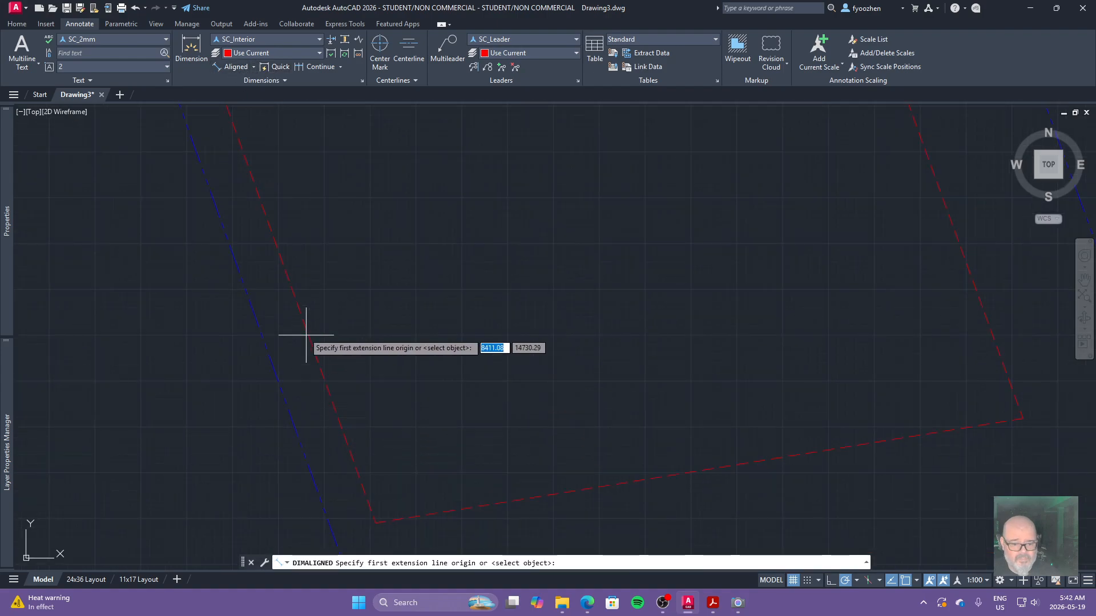
pyautogui.scroll(-2, 257, 288)
pyautogui.click(233, 222)
pyautogui.scroll(3, 233, 222)
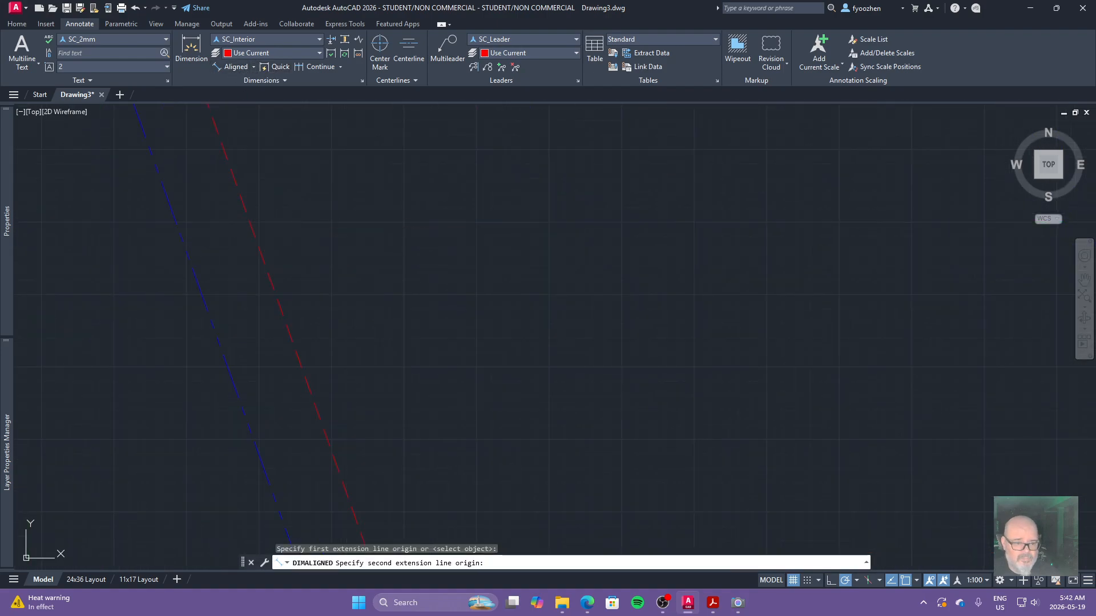
pyautogui.click(295, 288)
pyautogui.click(273, 273)
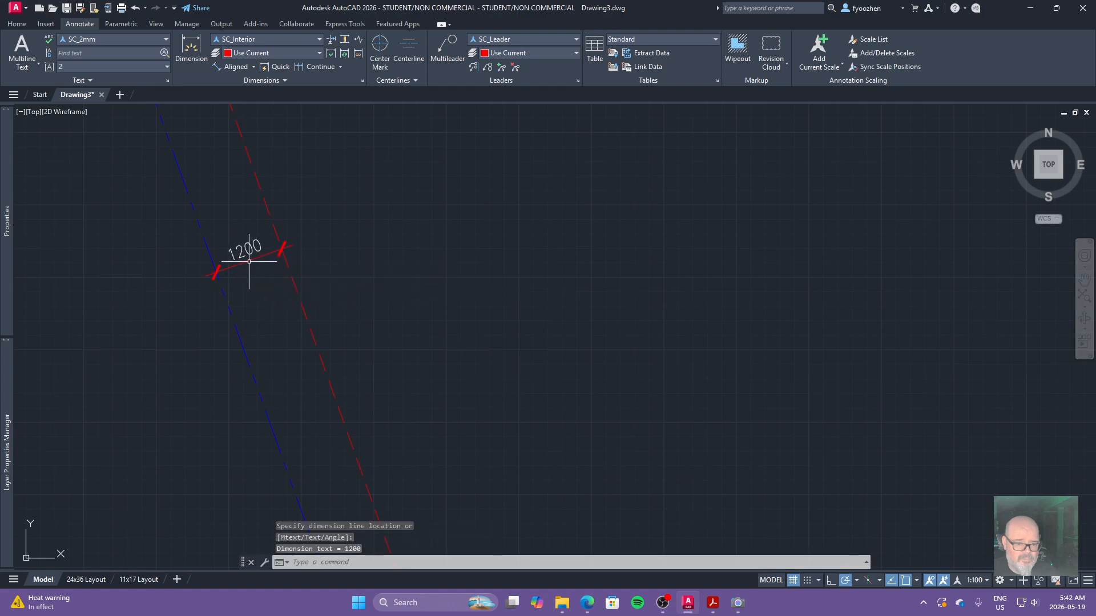
# Add an aligned dimension between the south property line and the south setback line, east of the setback line's midpoint.
pyautogui.scroll(-6, 299, 382)
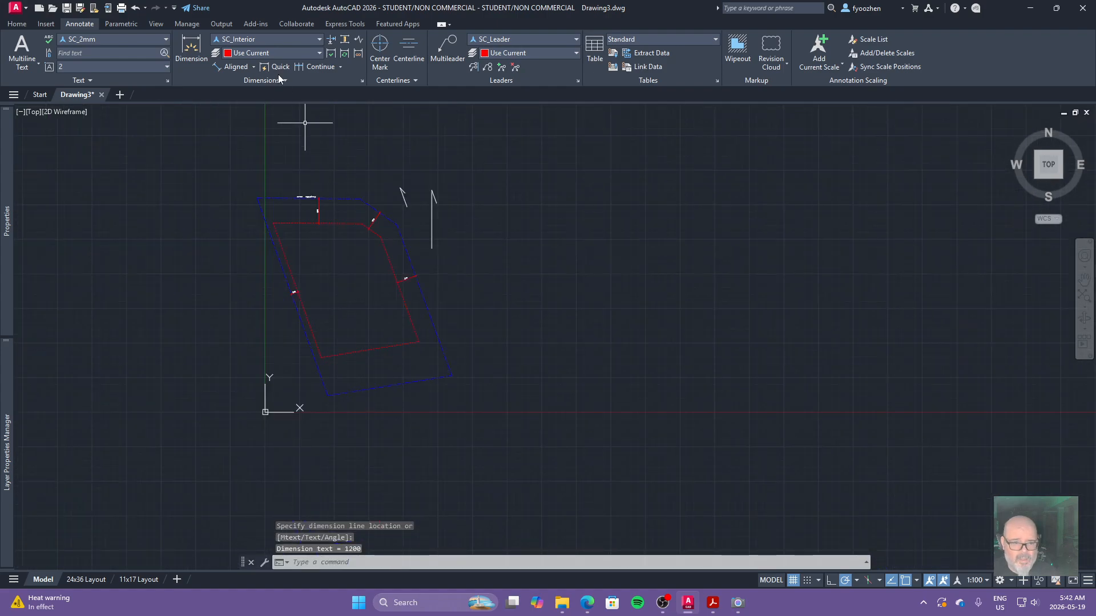
pyautogui.press('Return')
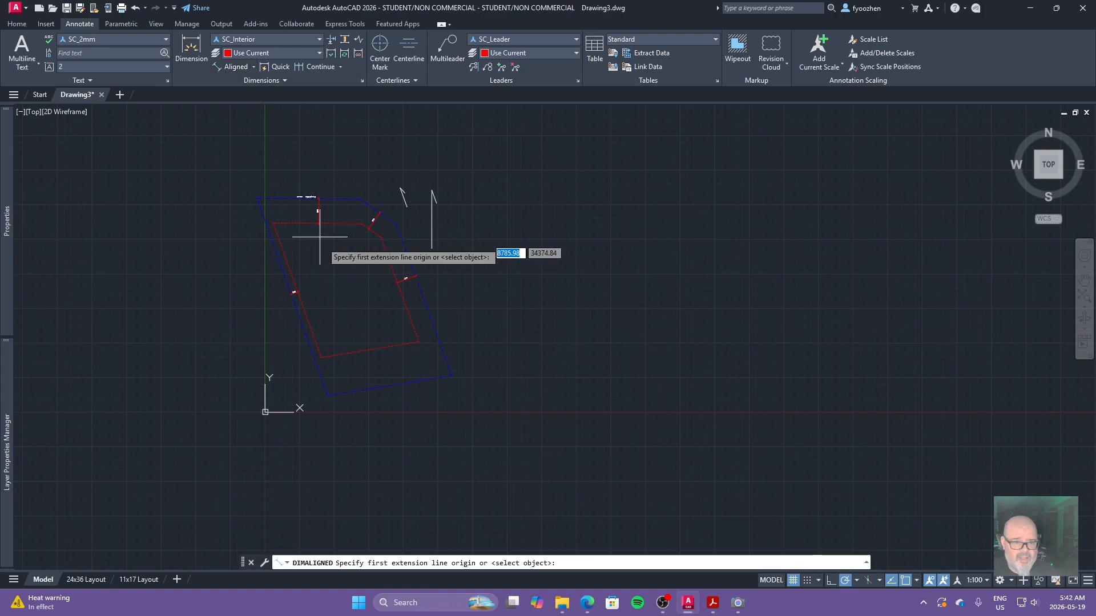
pyautogui.click(389, 385)
pyautogui.scroll(6, 362, 345)
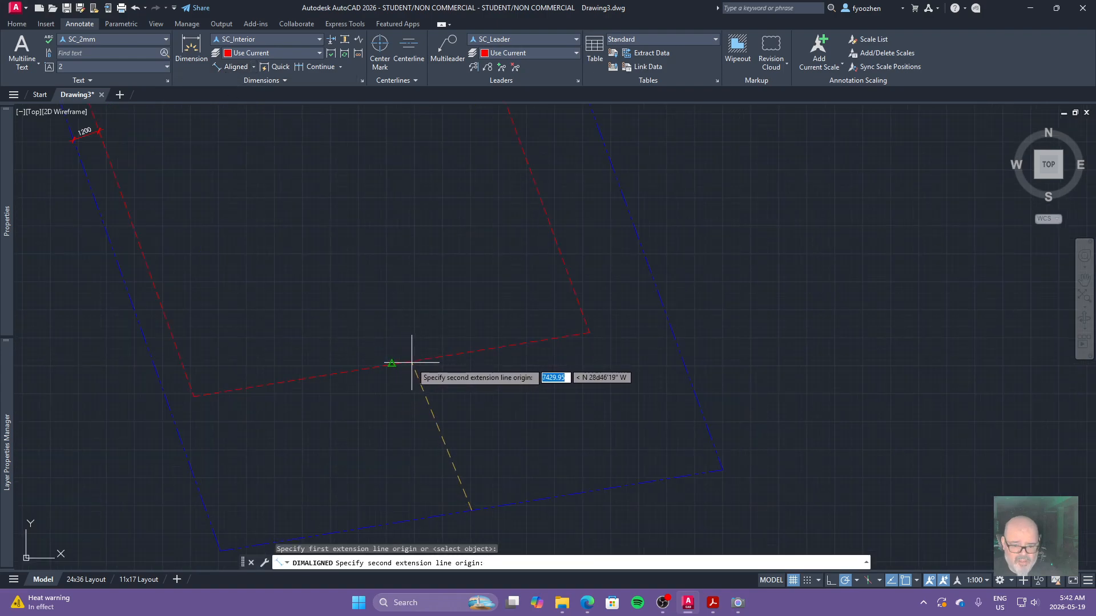
pyautogui.click(447, 355)
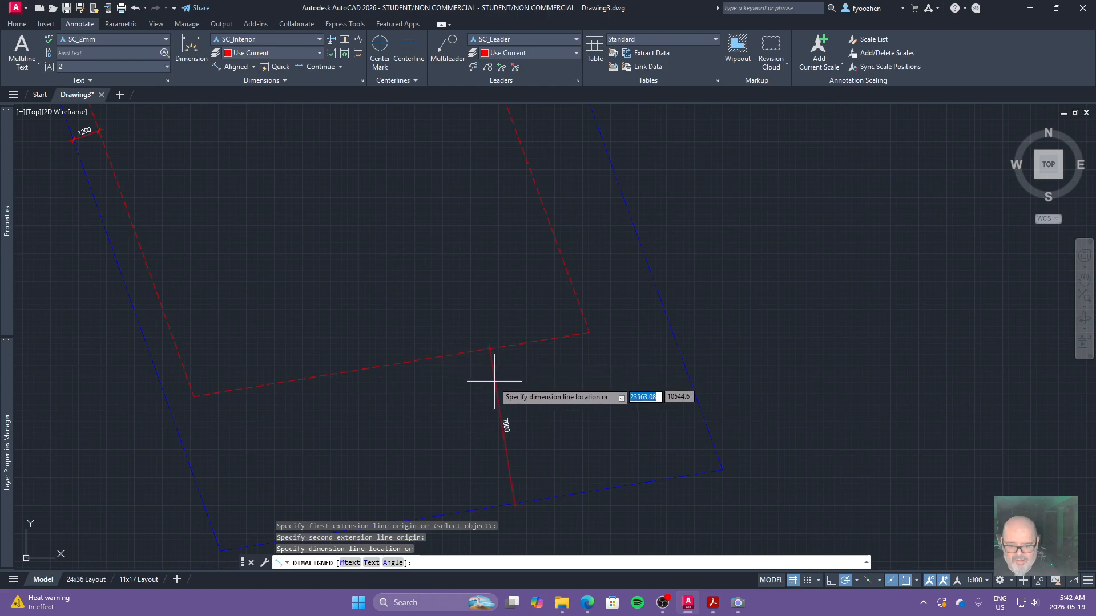
pyautogui.click(472, 395)
pyautogui.press('Escape')
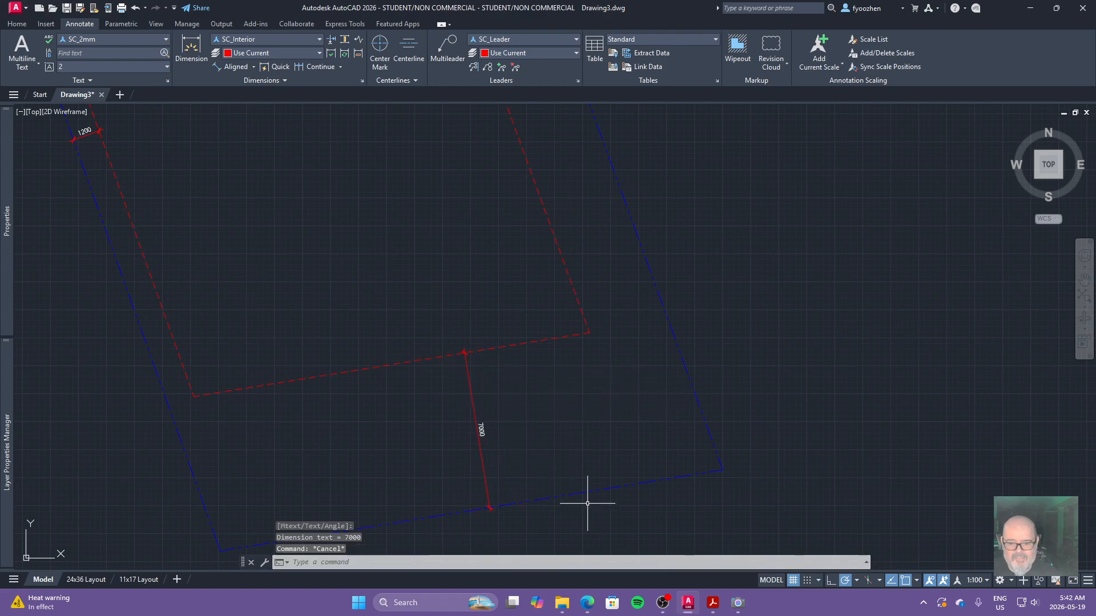
# Make the named UCS ProjectNorth current in the UCS manager.
pyautogui.scroll(-5, 618, 482)
pyautogui.moveTo(618, 482); pyautogui.dragTo(552, 400, button='middle')
pyautogui.scroll(3, 544, 398)
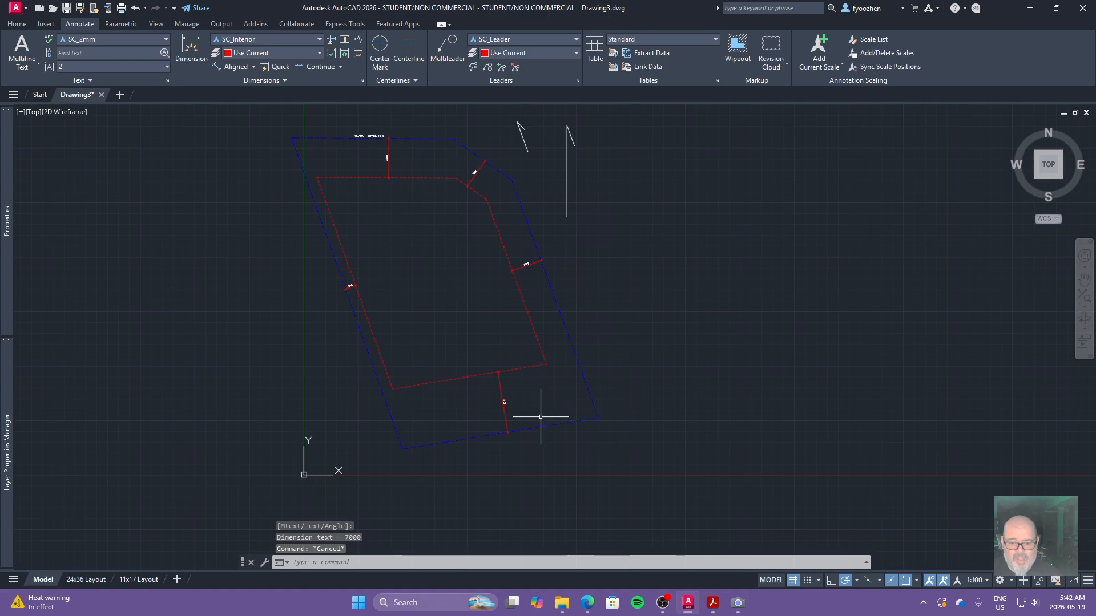
pyautogui.write('u')
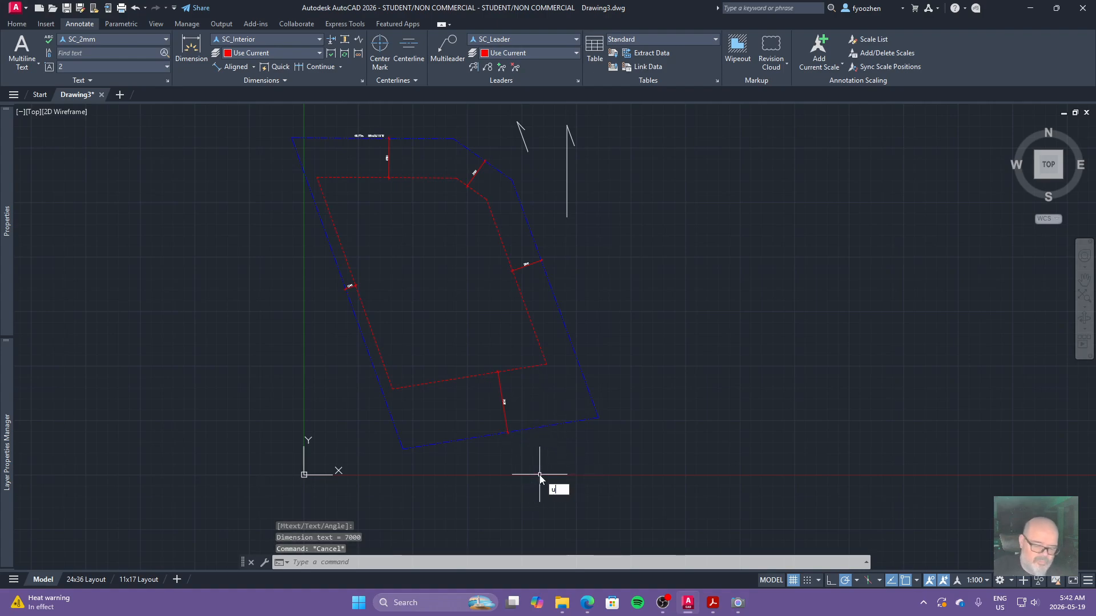
pyautogui.write('cs')
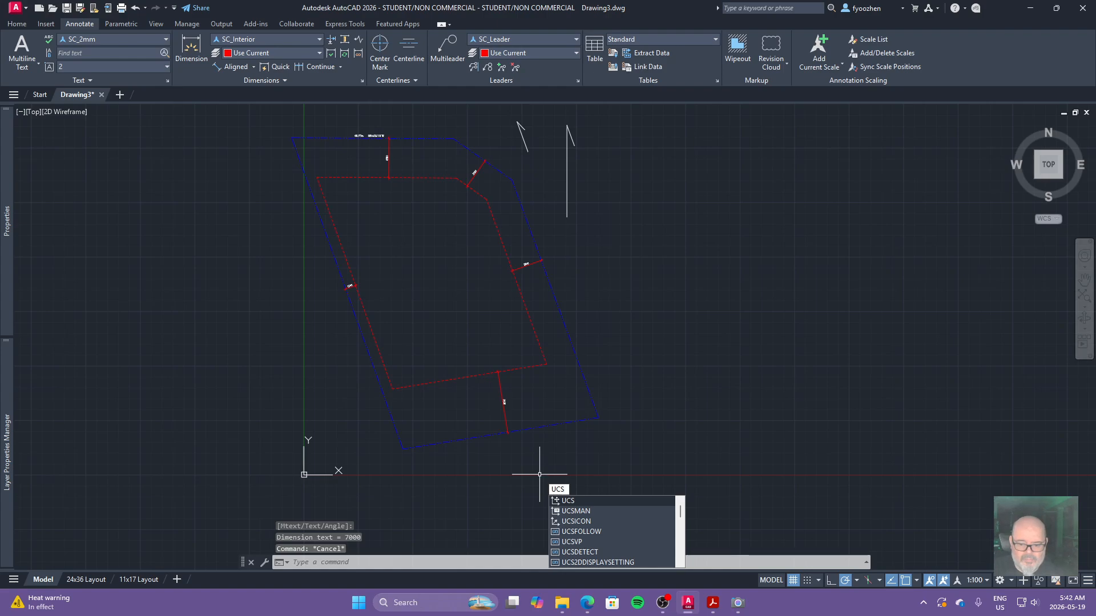
pyautogui.press('Return')
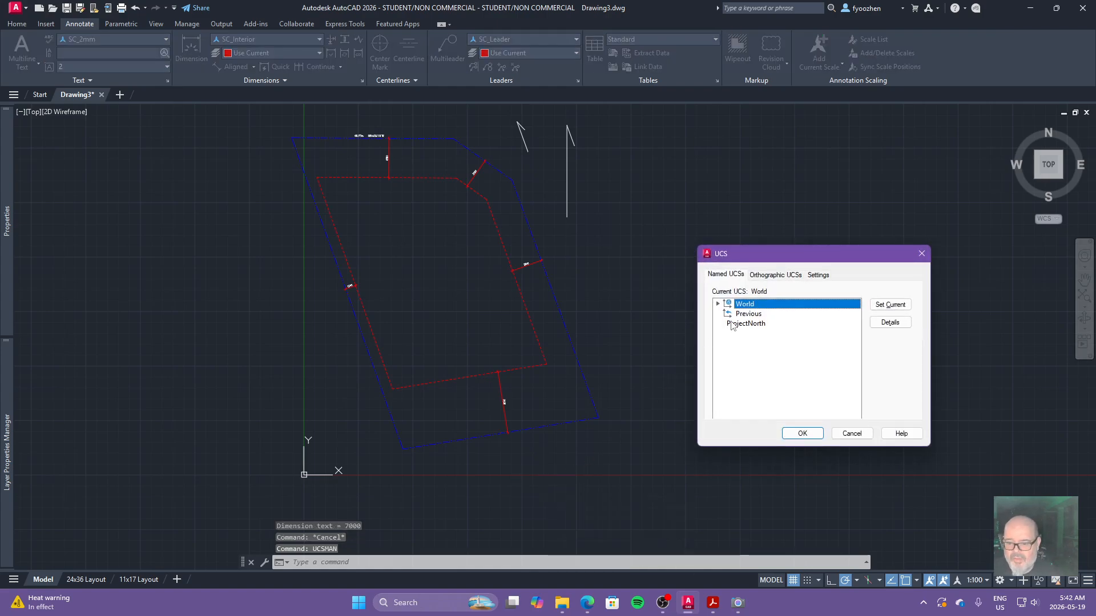
pyautogui.click(740, 327)
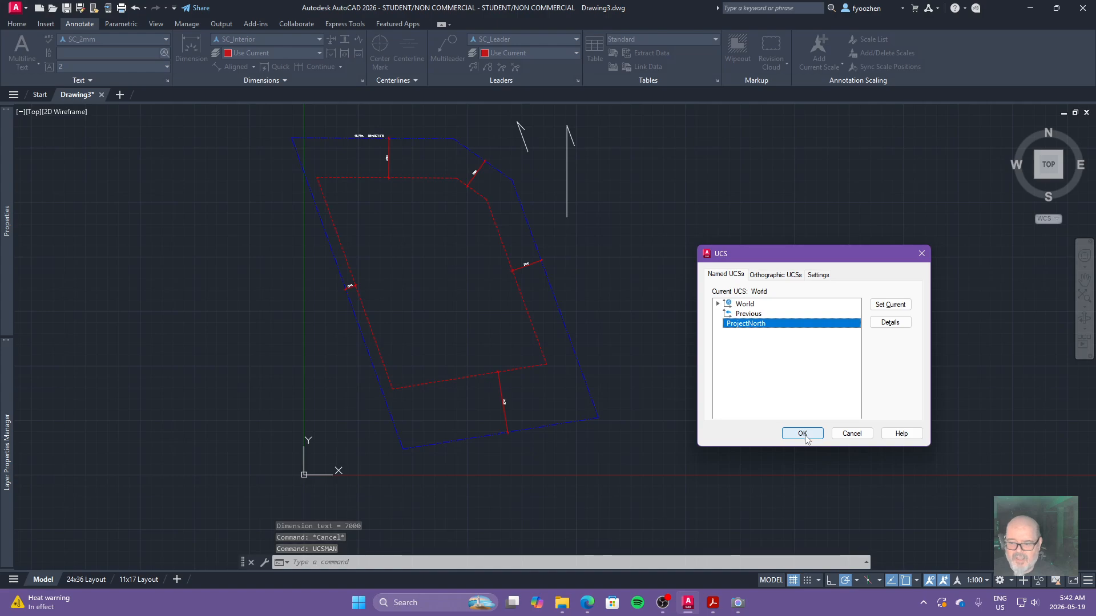
pyautogui.hotkey('alt', 'c')
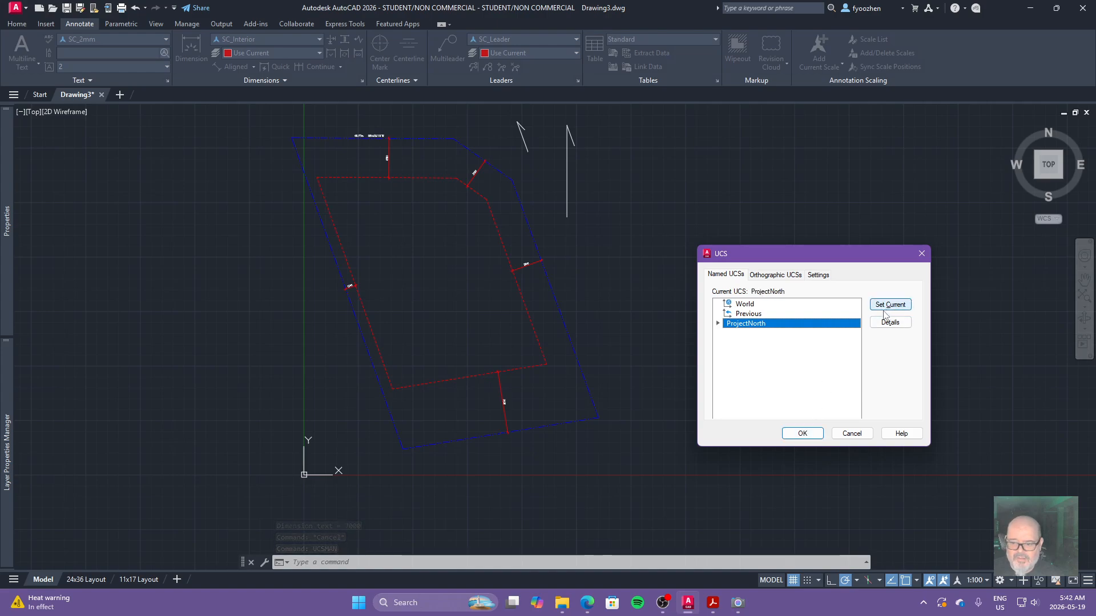
pyautogui.click(803, 434)
# Rotate the model view to the plan view of the current UCS with the PLAN command.
pyautogui.write('plan')
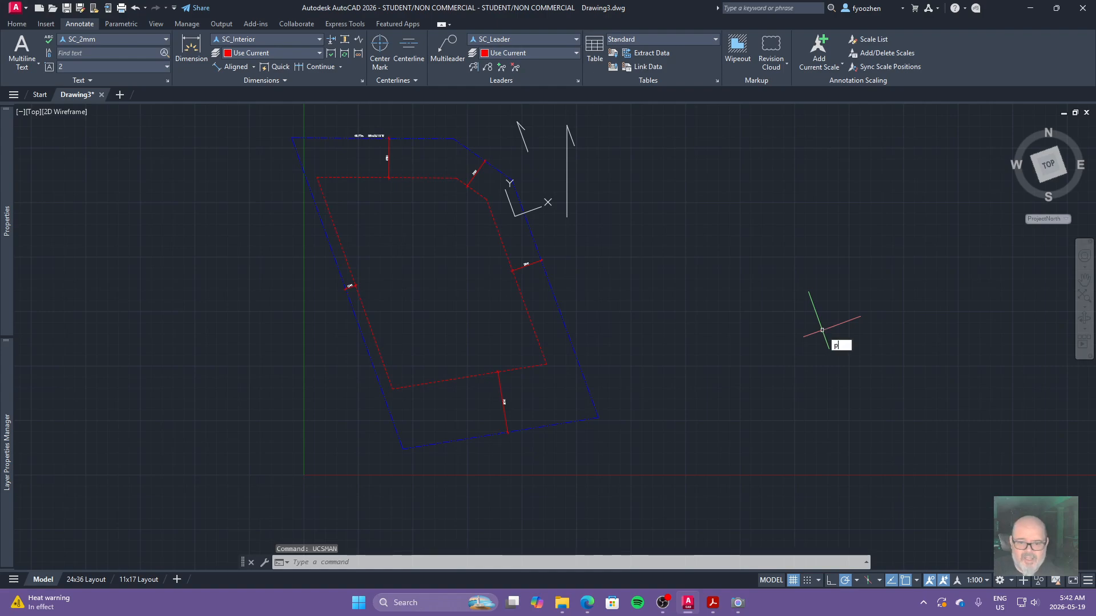
pyautogui.press('Return')
pyautogui.press('Return')
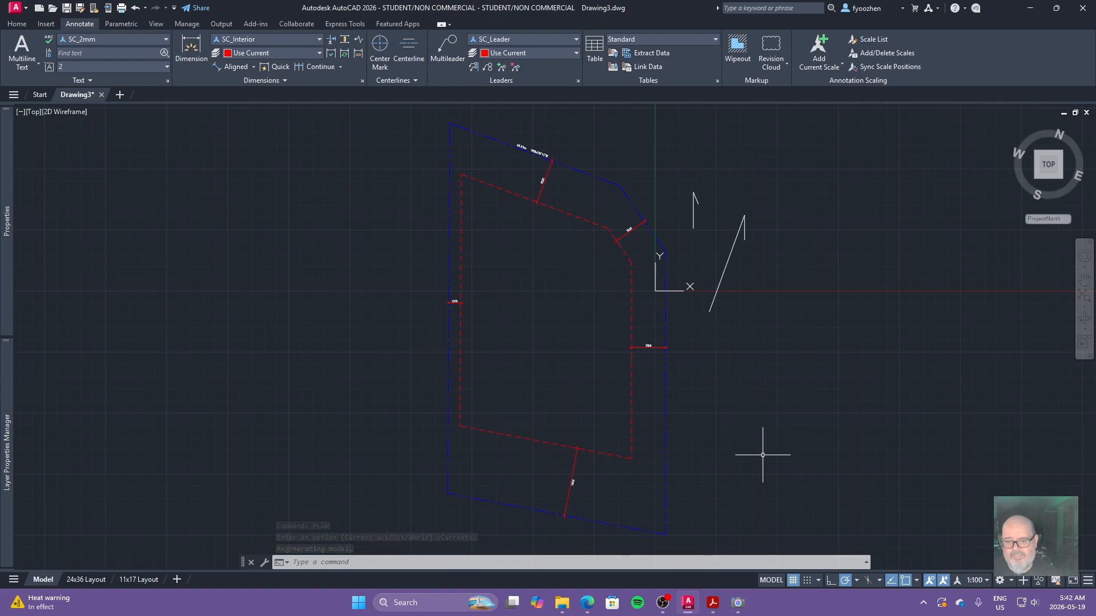
# Undo the plan view rotation and the switch to the ProjectNorth UCS.
pyautogui.hotkey('ctrl', 'z')
pyautogui.hotkey('ctrl', 'z')
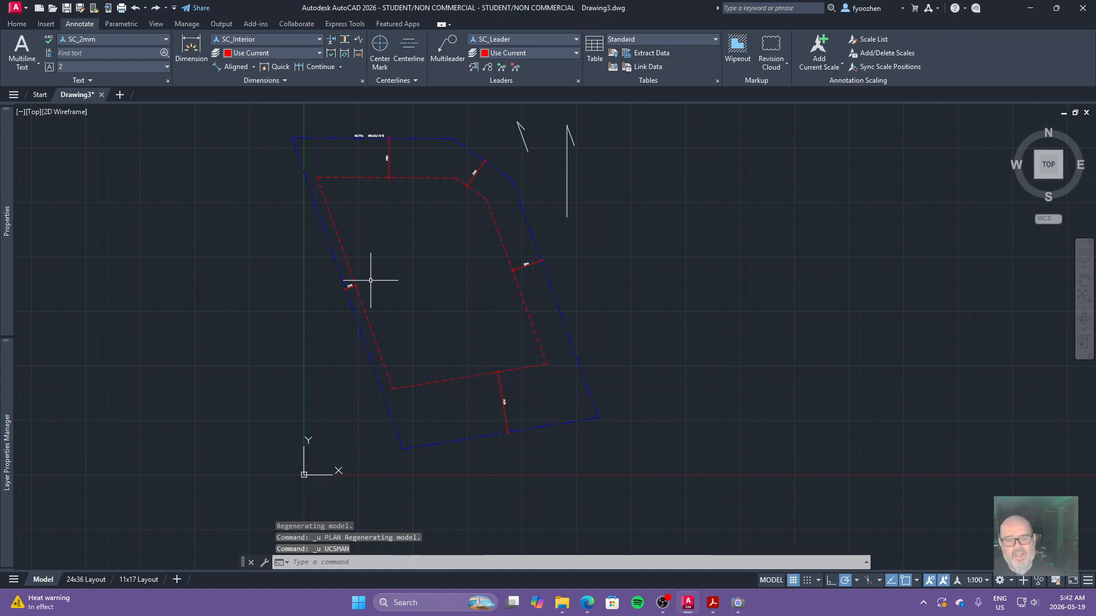
pyautogui.moveTo(383, 283); pyautogui.dragTo(428, 343, button='middle')
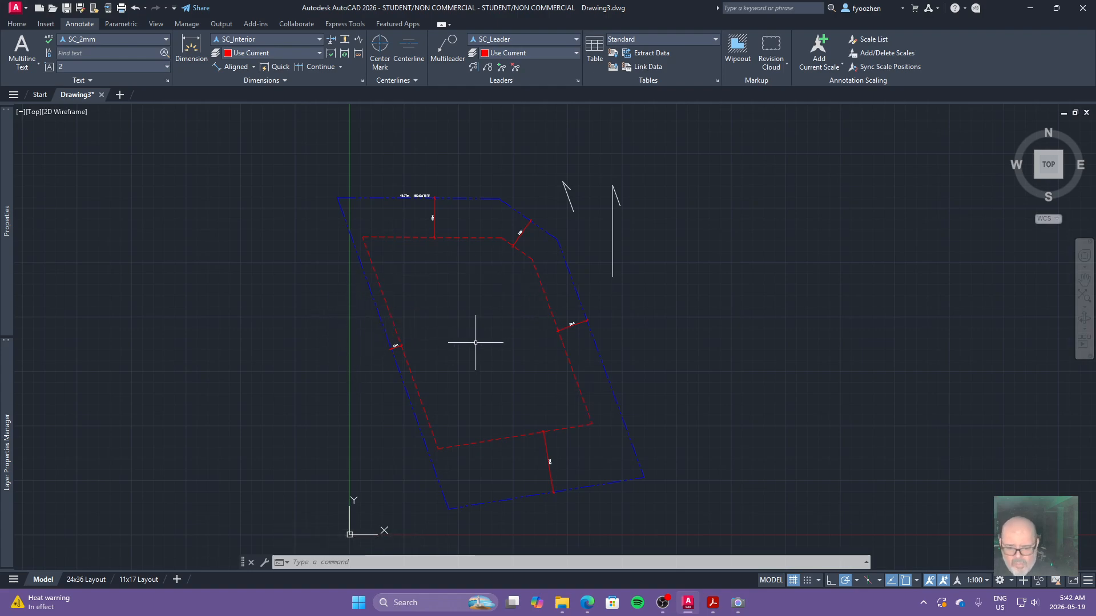
pyautogui.scroll(-2, 496, 368)
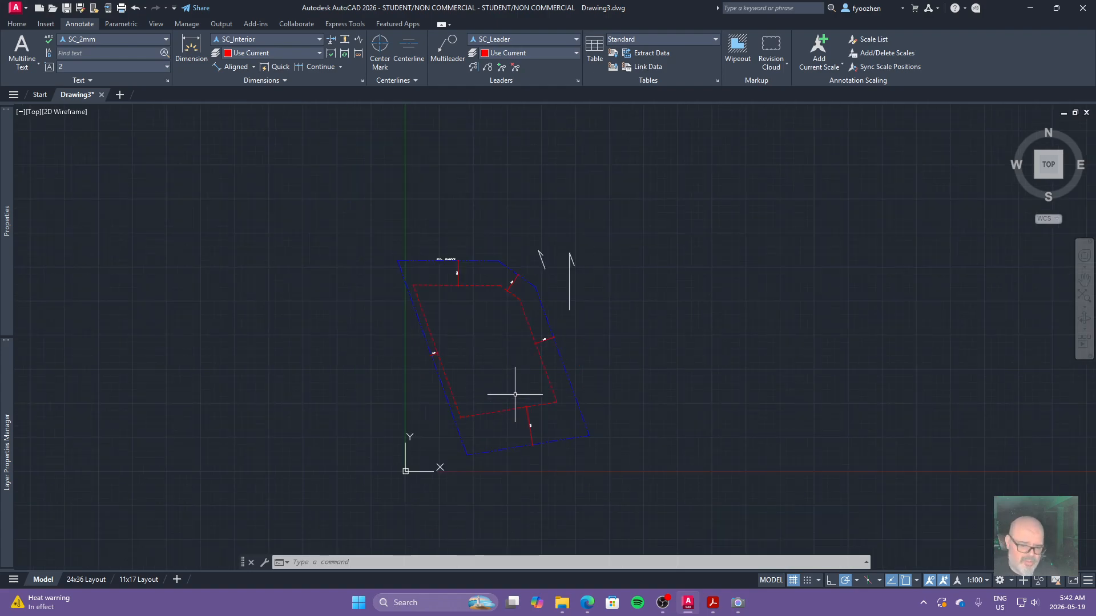